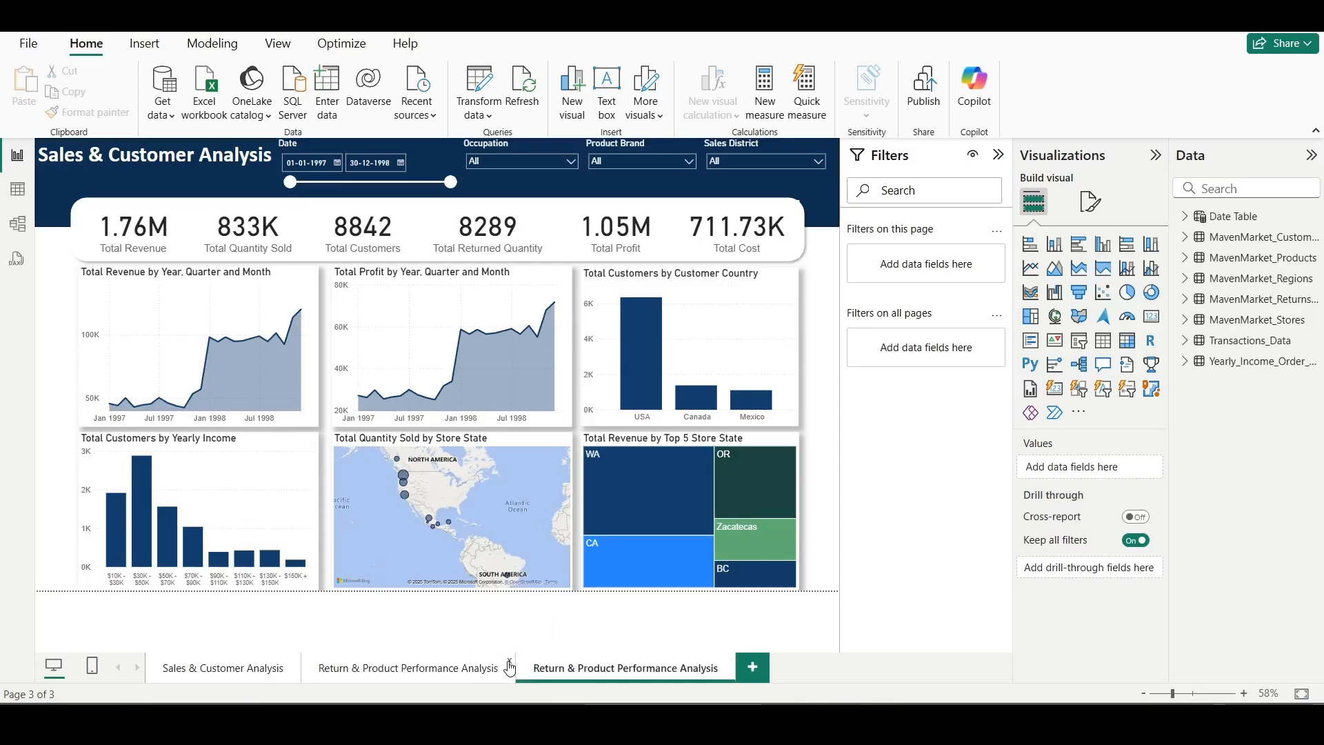
- Delete the third report page, the extra copy of Return & Product Performance Analysis
{"action": "left_click", "coordinate": [510, 664]}
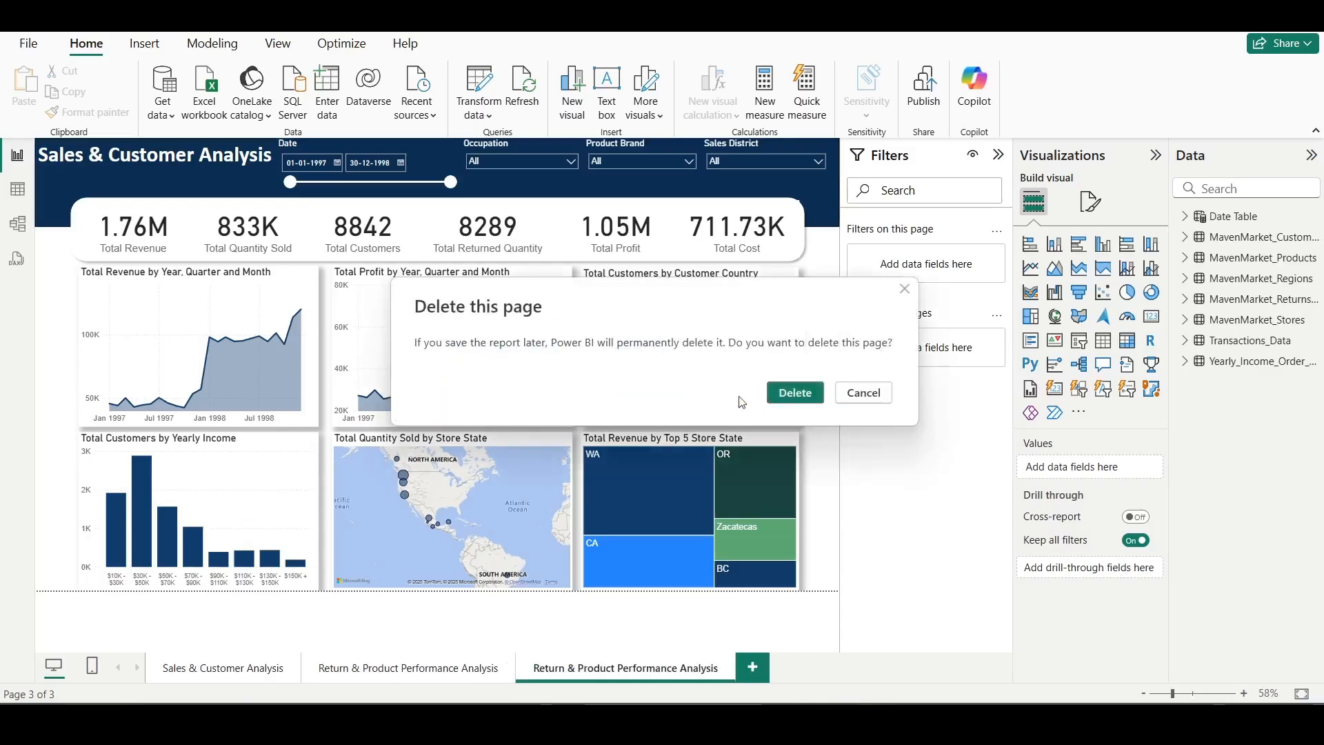
{"action": "left_click", "coordinate": [792, 393]}
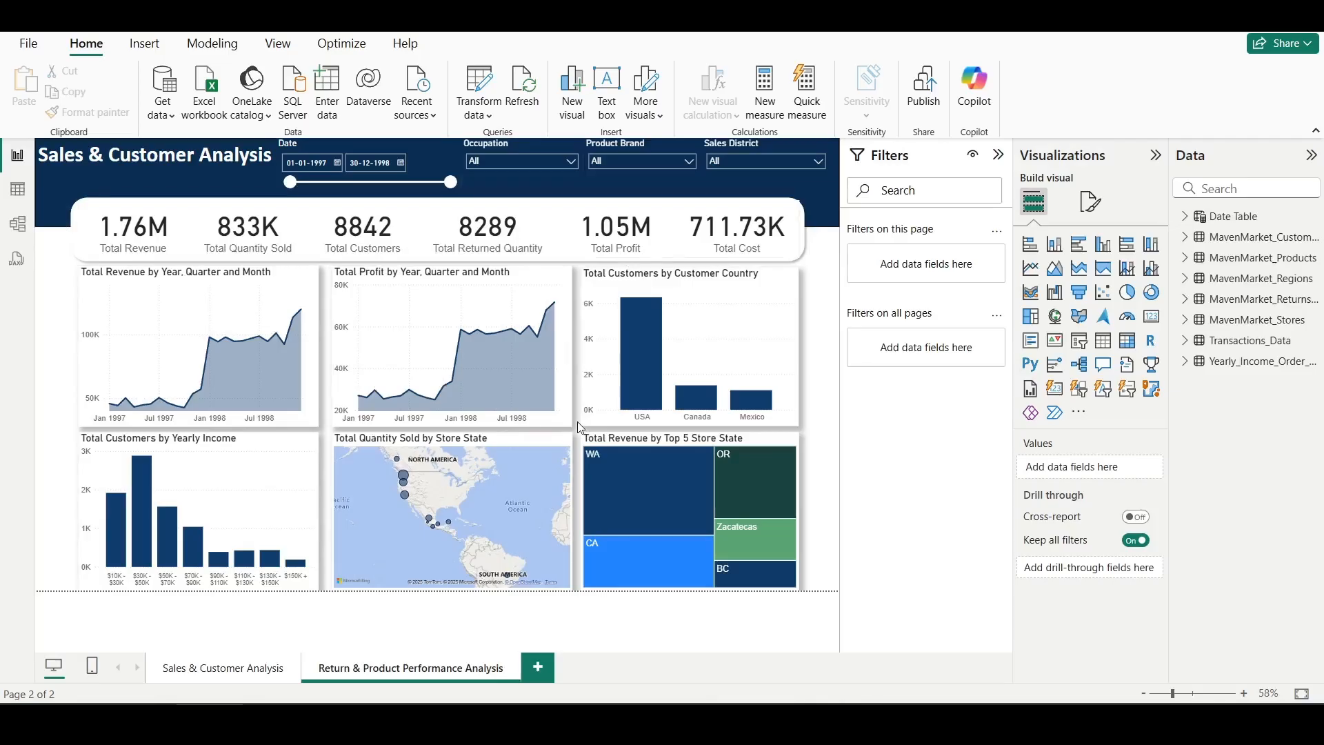
- Change the page's header text to "Return & Product Performance Analysis"
{"action": "double_click", "coordinate": [84, 162]}
{"action": "type", "text": "S"}
{"action": "key", "text": "BackSpace"}
{"action": "type", "text": "Return"}
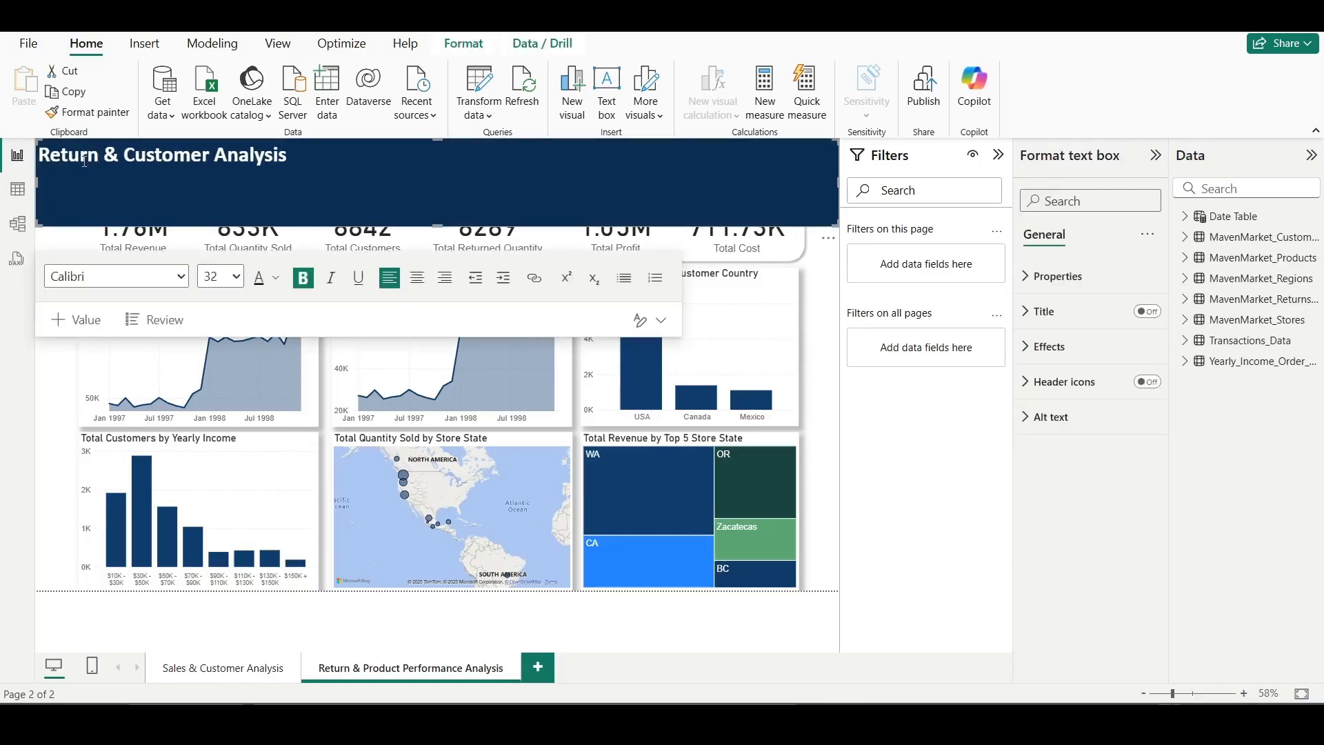
{"action": "double_click", "coordinate": [156, 157]}
{"action": "type", "text": "Product Performance"}
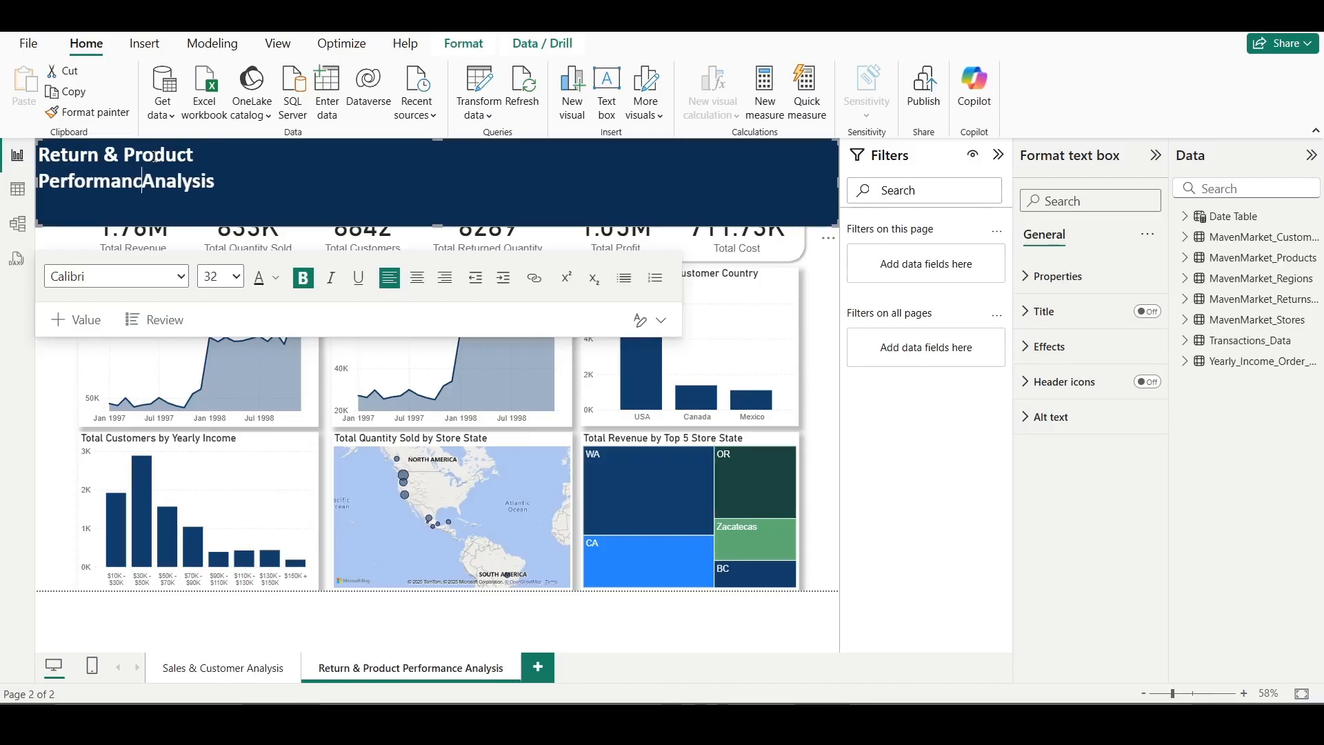
{"action": "left_click", "coordinate": [55, 423]}
- Replace the field of the Product Brand slicer with customer_city from the customers table
{"action": "left_click", "coordinate": [428, 163]}
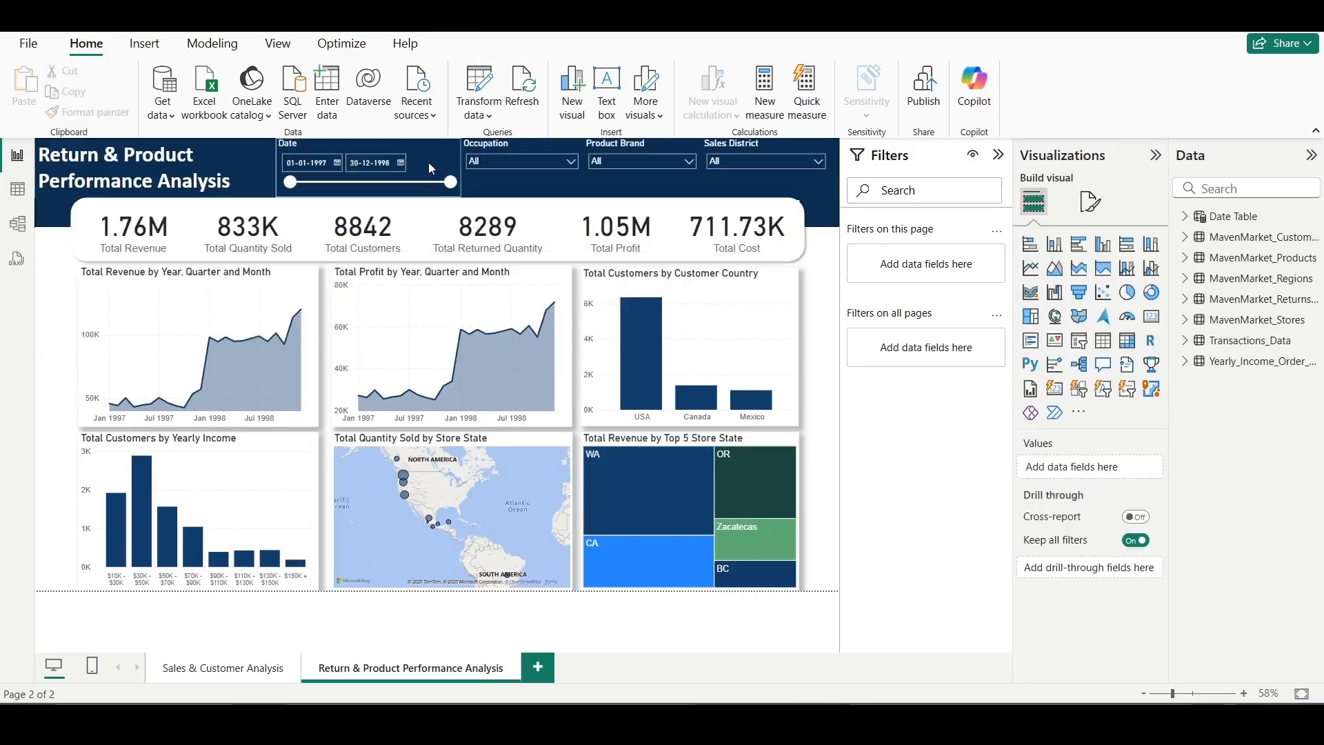
{"action": "left_click", "coordinate": [779, 176]}
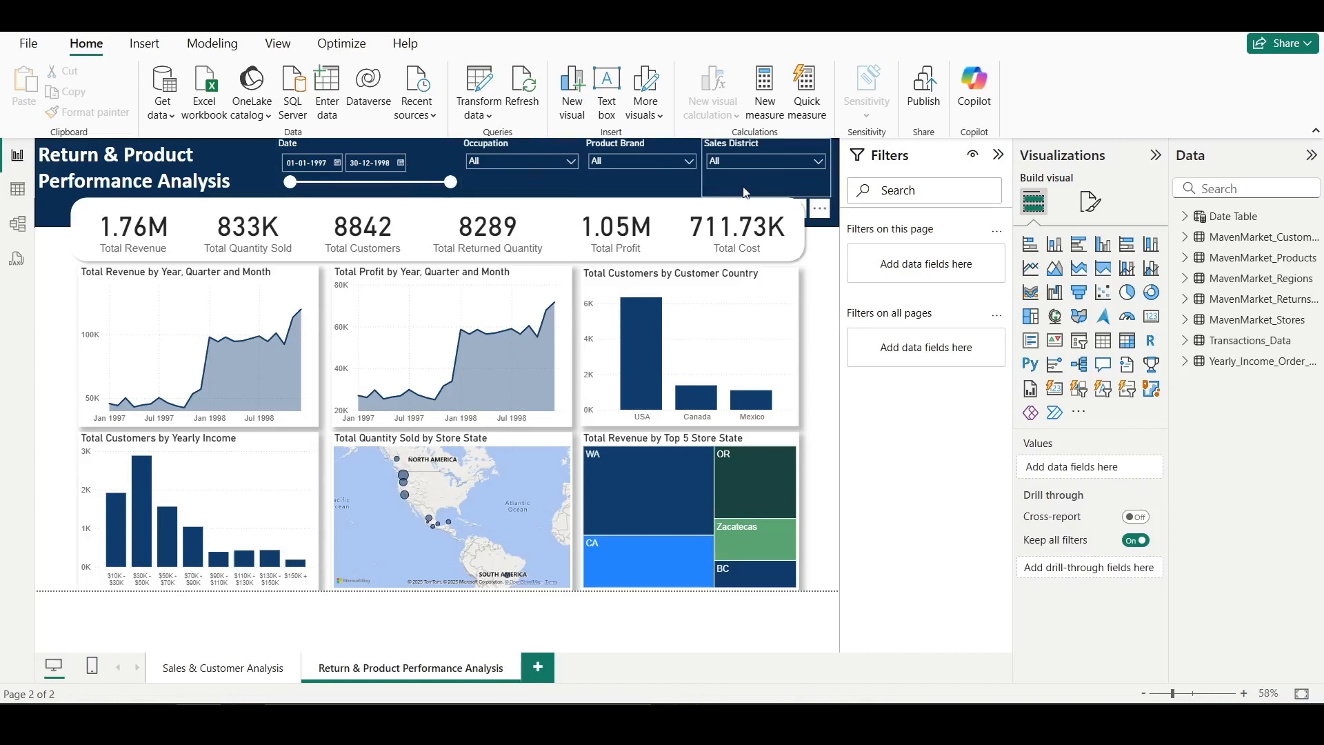
{"action": "left_click", "coordinate": [673, 143]}
{"action": "left_click", "coordinate": [1206, 191]}
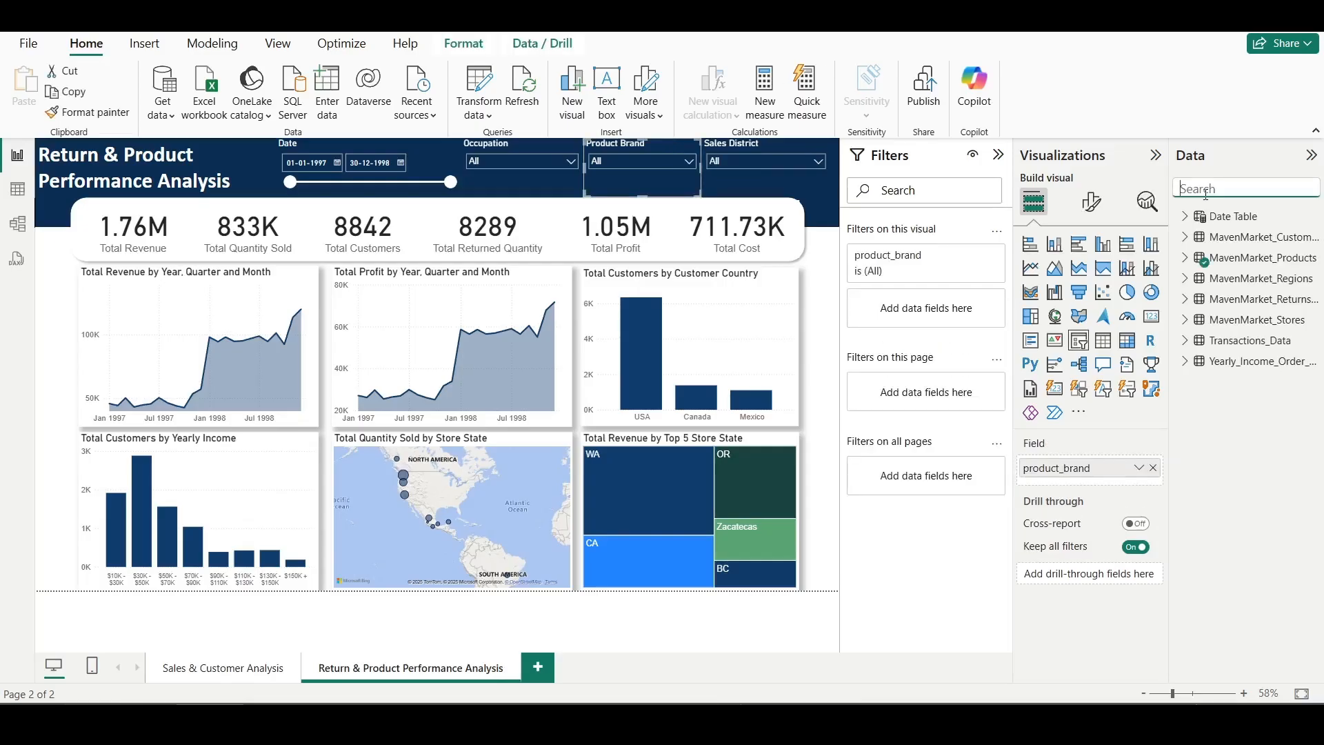
{"action": "type", "text": "city"}
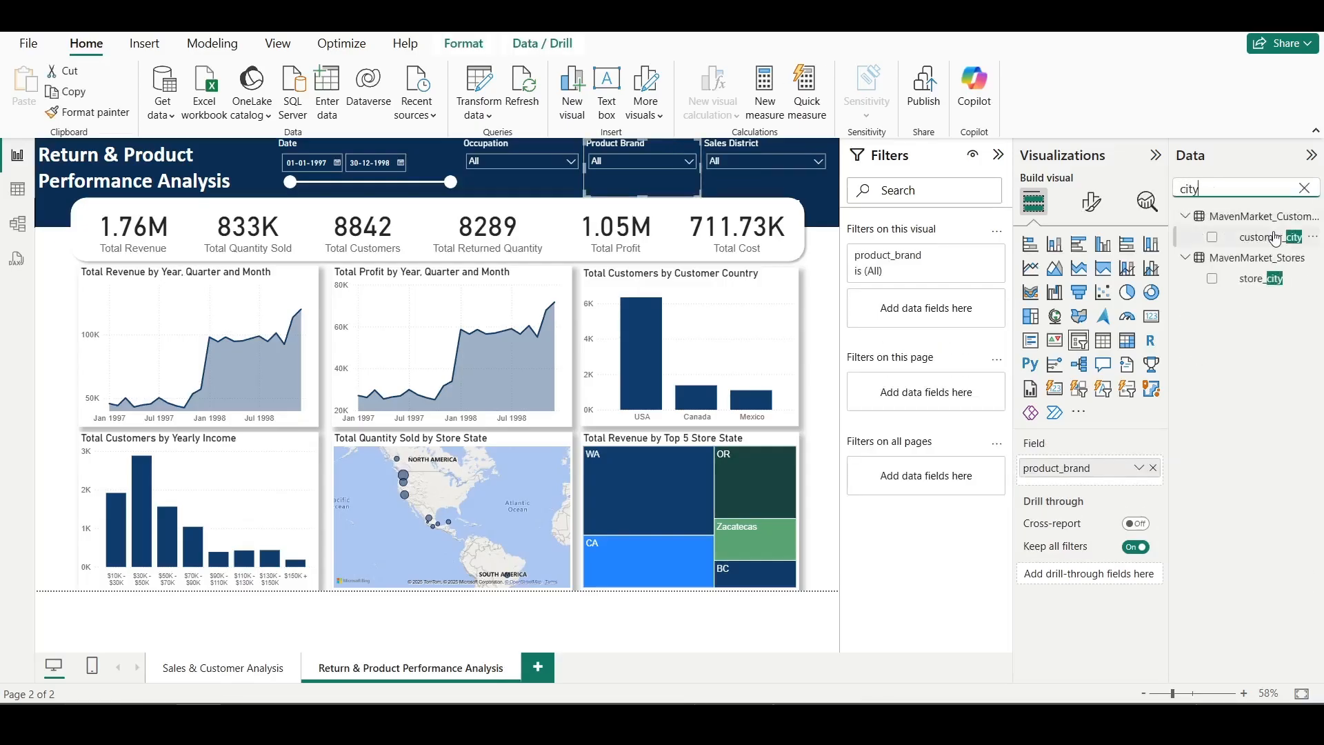
{"action": "left_click", "coordinate": [1154, 471]}
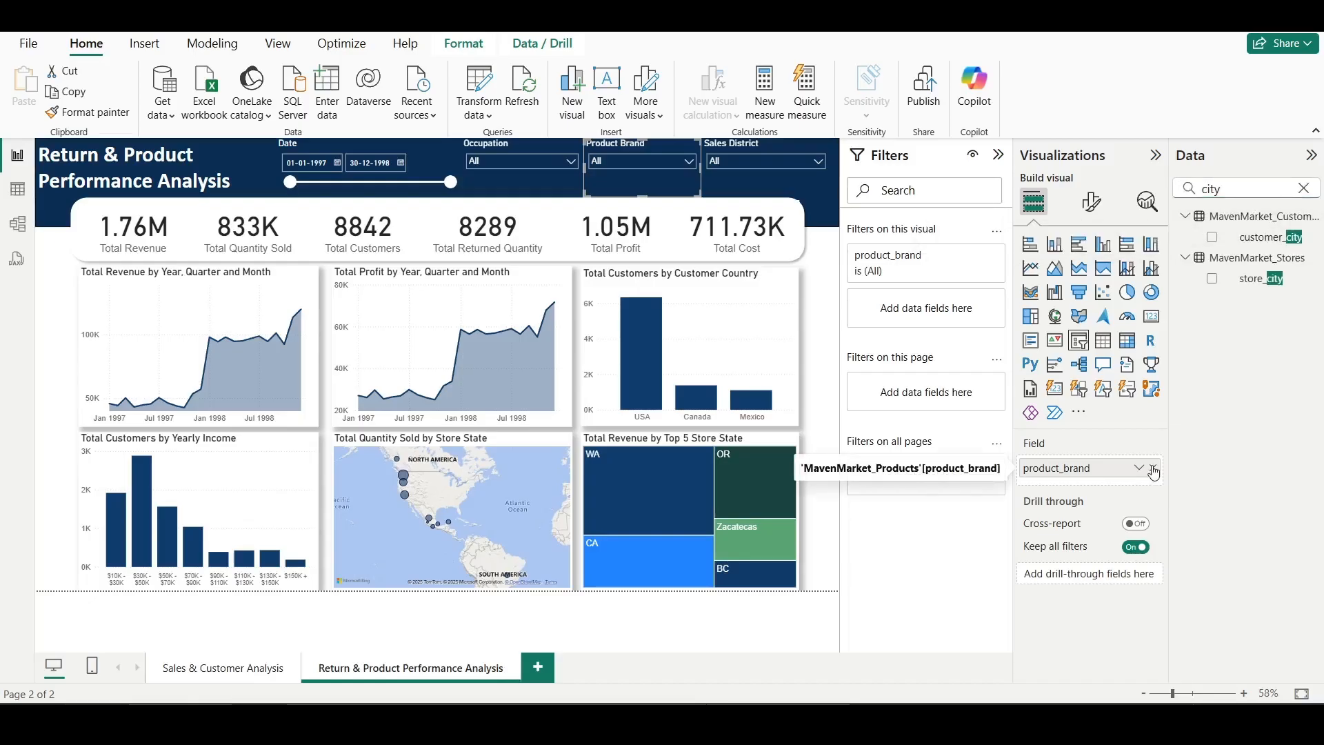
{"action": "left_click_drag", "start_coordinate": [1261, 238], "coordinate": [1104, 468]}
{"action": "left_click", "coordinate": [1304, 188]}
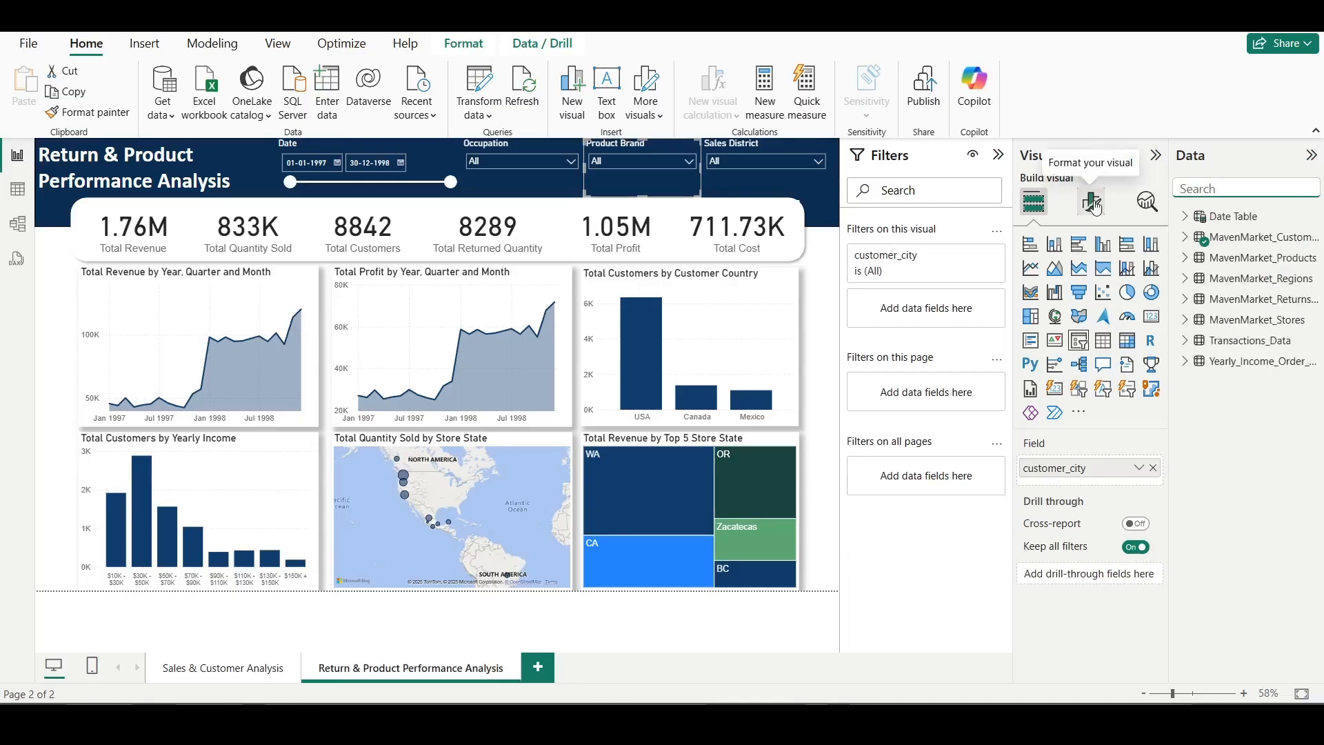
- Set the title of the customer_city slicer to "Customer City"
{"action": "left_click", "coordinate": [1093, 204]}
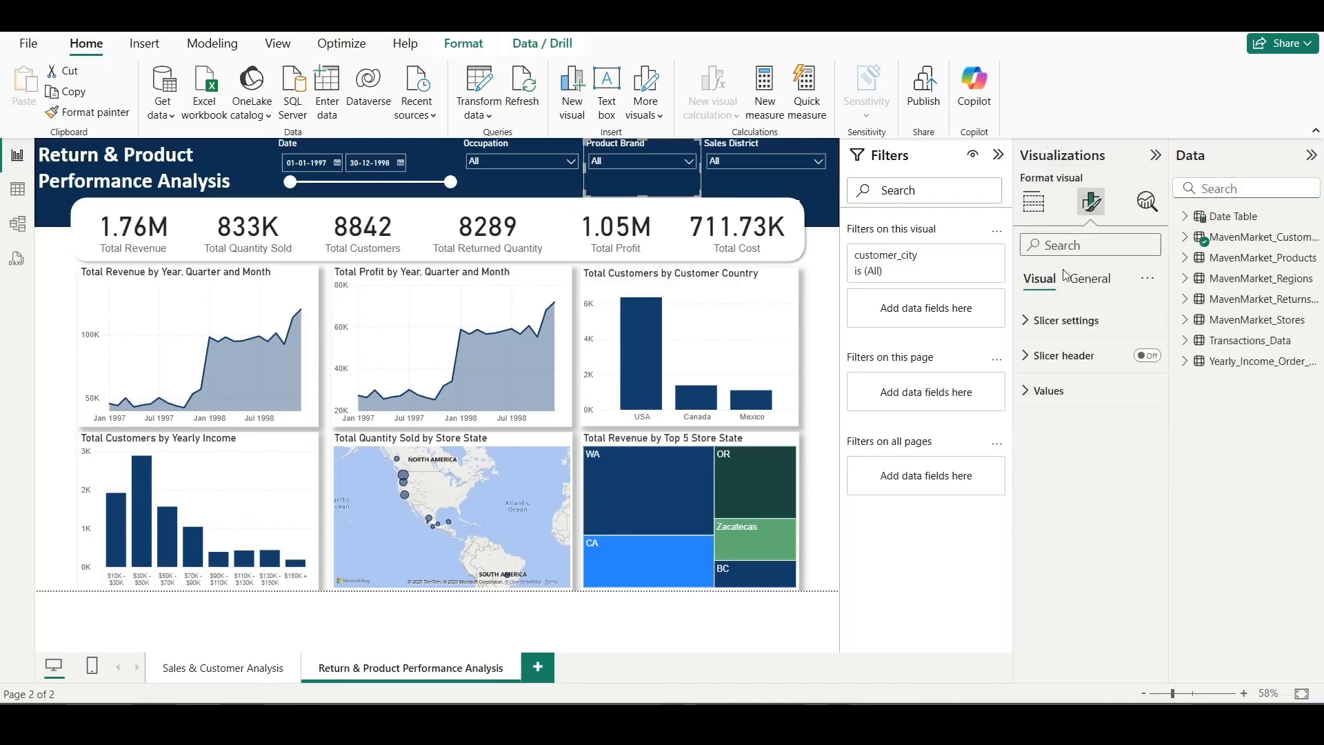
{"action": "left_click", "coordinate": [1080, 287]}
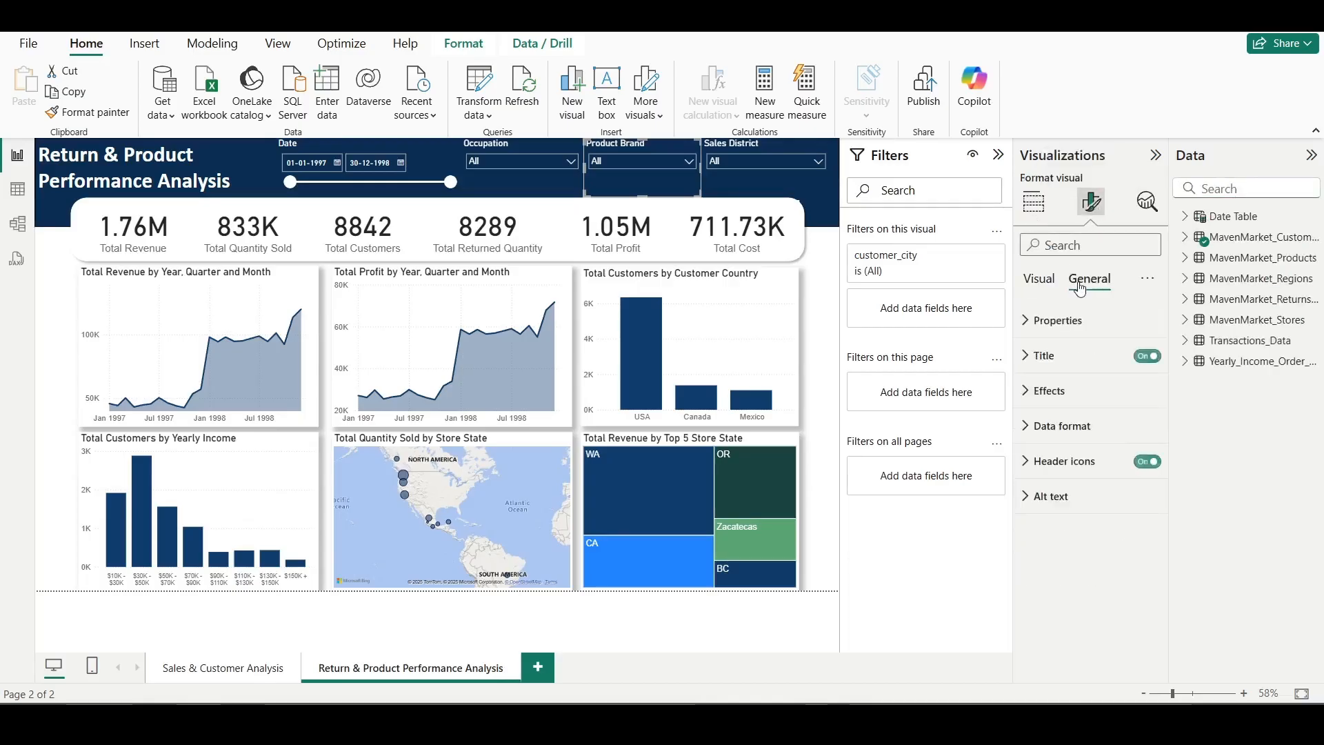
{"action": "left_click", "coordinate": [1038, 356]}
{"action": "triple_click", "coordinate": [1106, 441]}
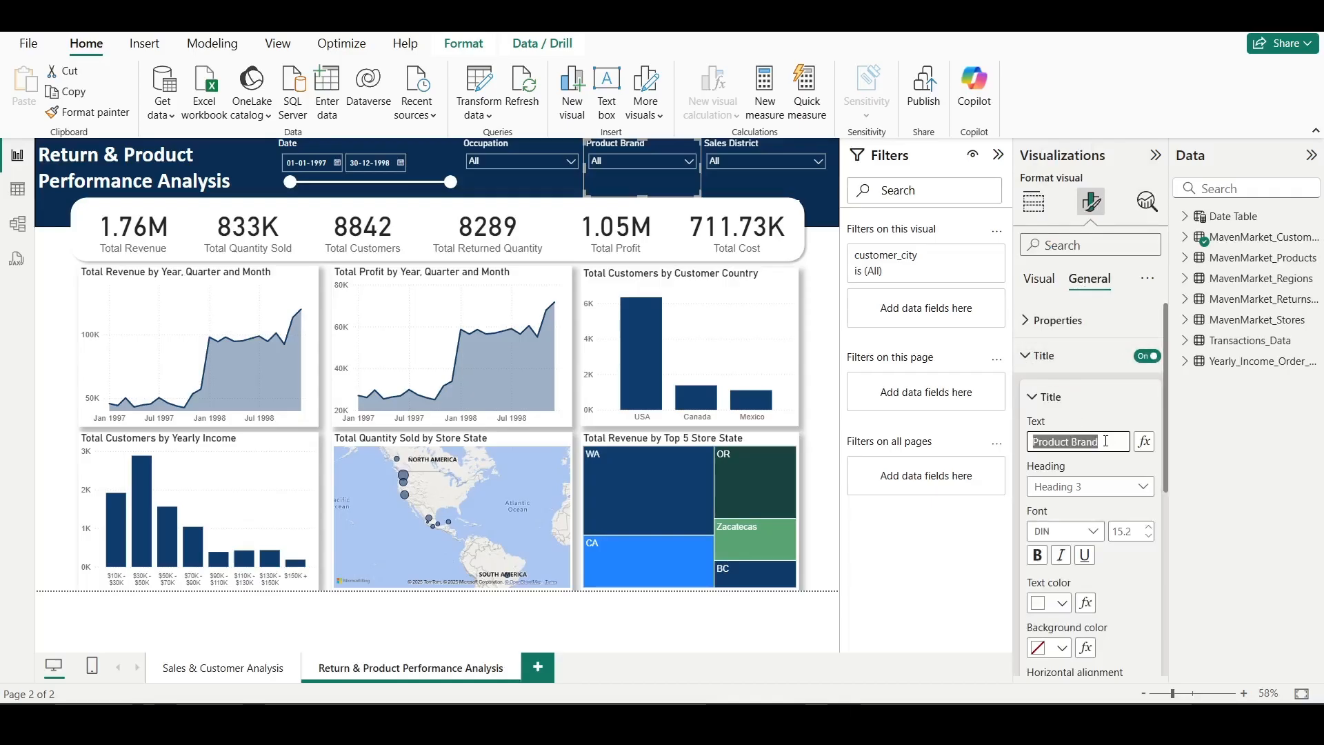
{"action": "type", "text": "Customer City"}
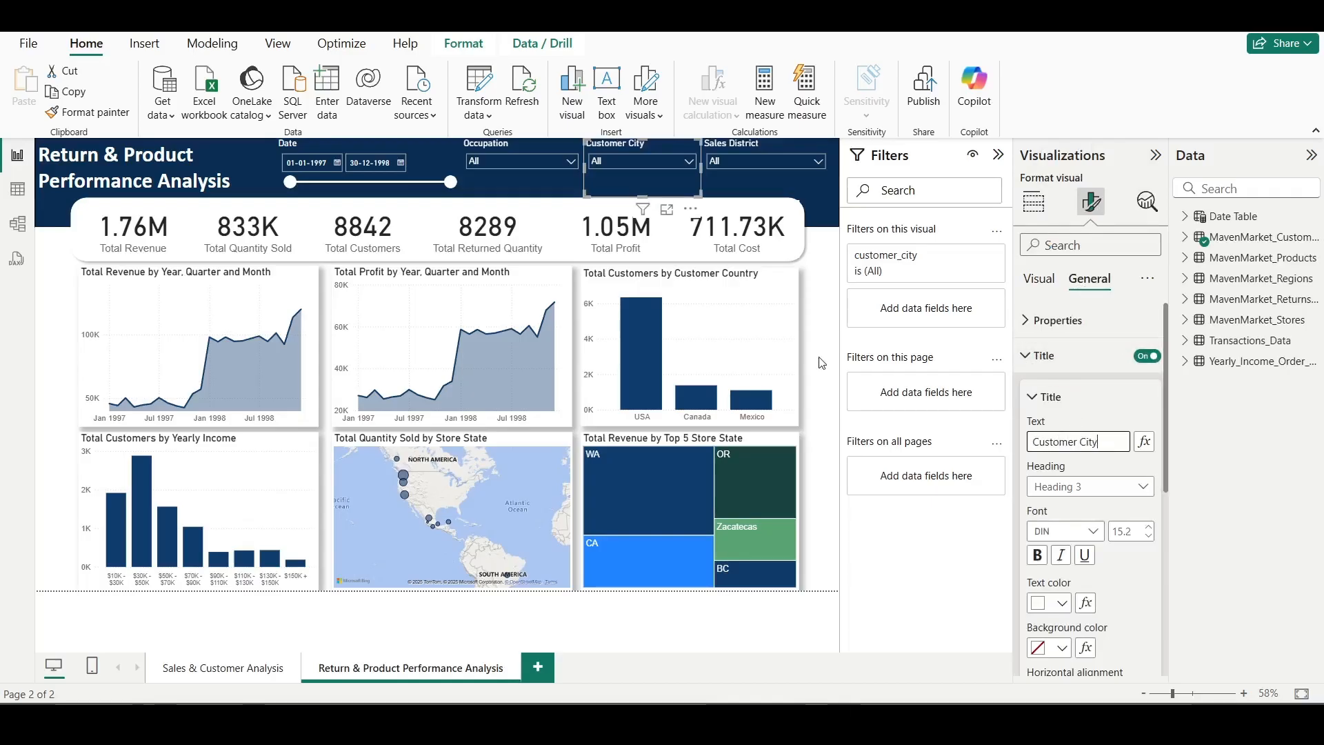
{"action": "left_click", "coordinate": [220, 248]}
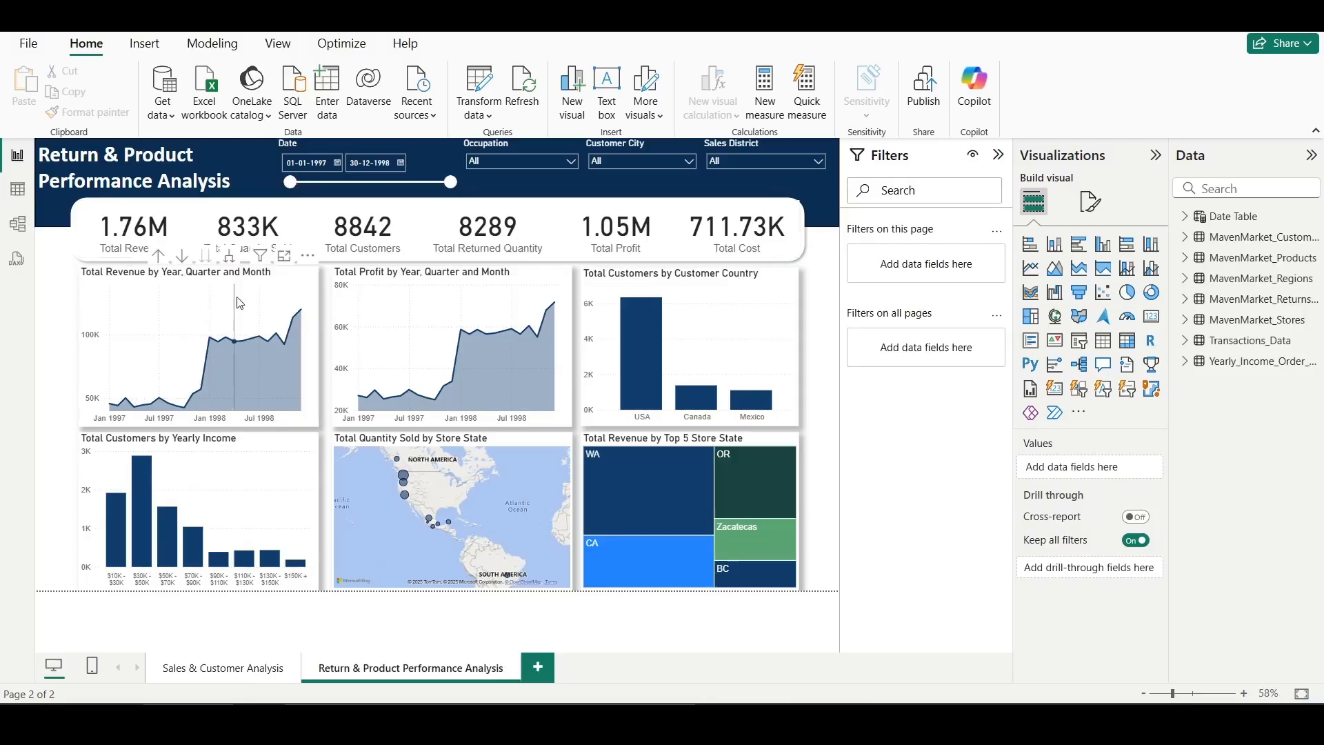
- Convert the Total Revenue area chart to a clustered bar chart and replace its date hierarchy with product_brand on the Y-axis
{"action": "mouse_move", "coordinate": [240, 302]}
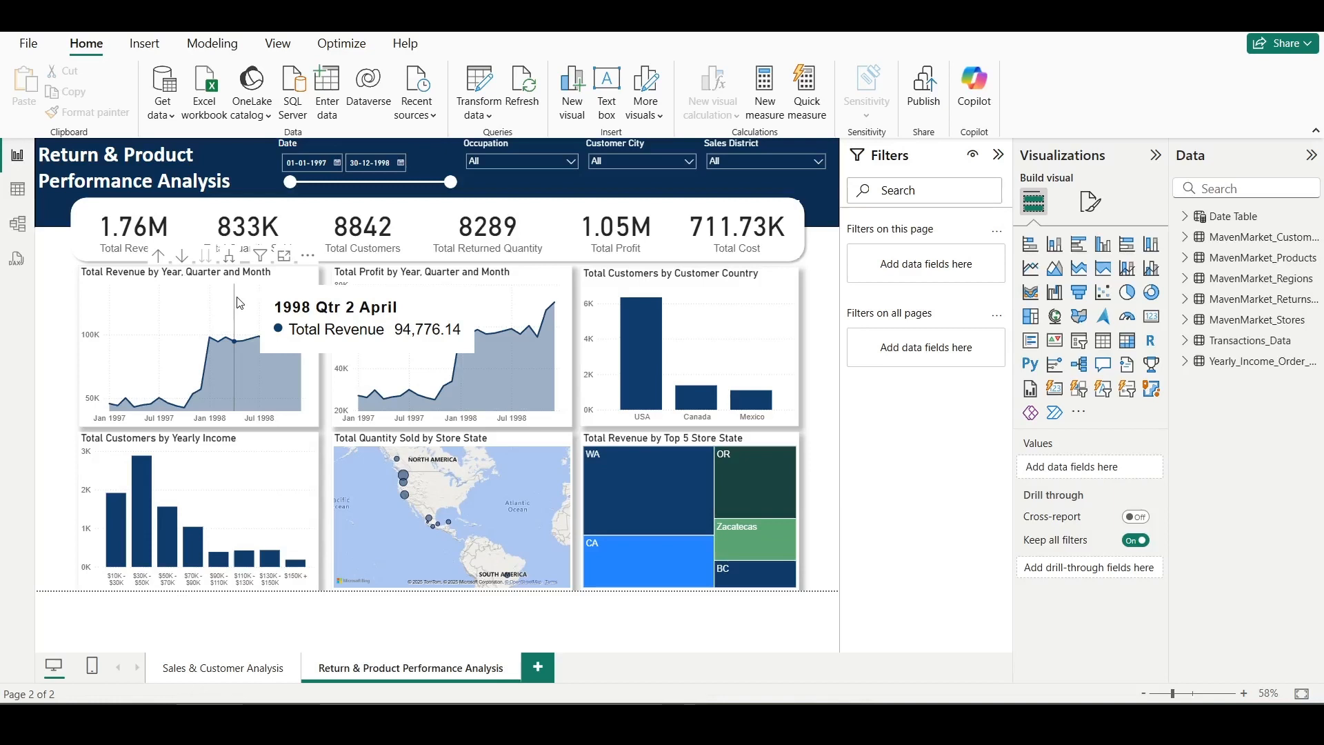
{"action": "left_click", "coordinate": [239, 302]}
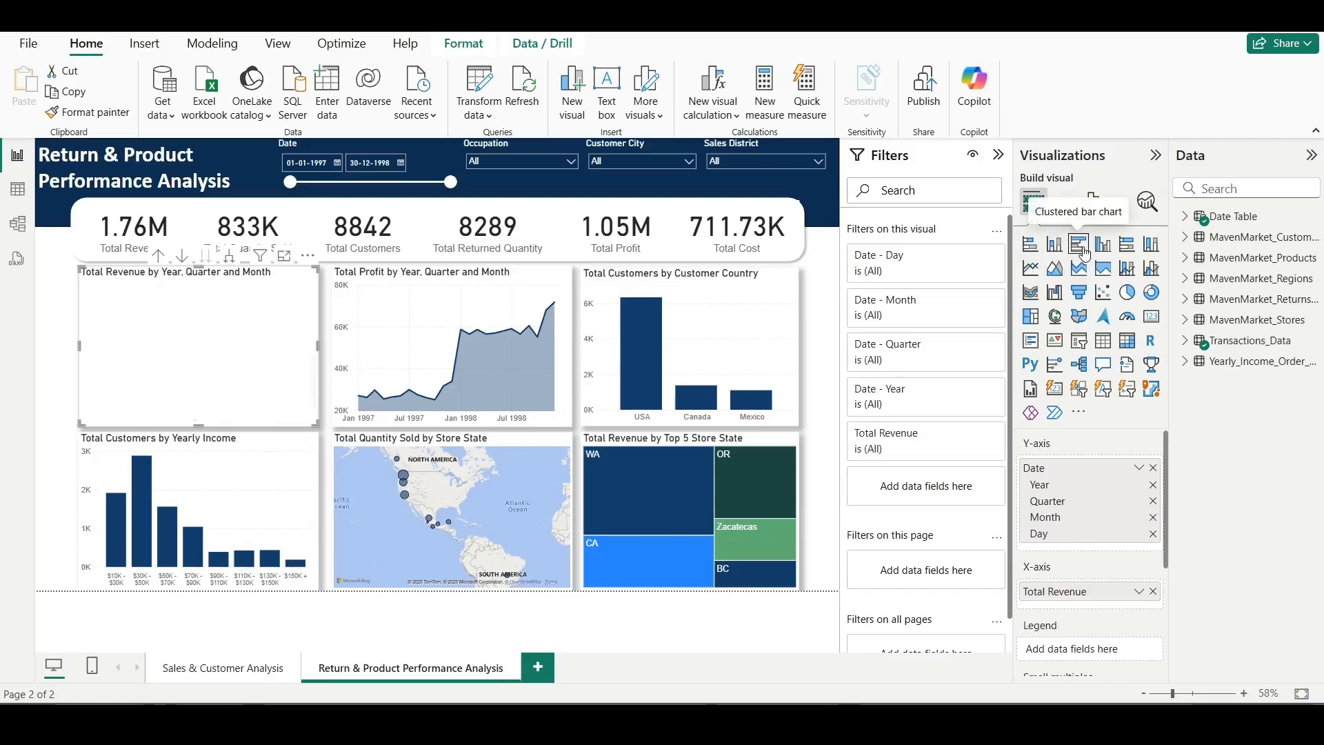
{"action": "left_click", "coordinate": [1082, 246]}
{"action": "left_click", "coordinate": [1154, 468]}
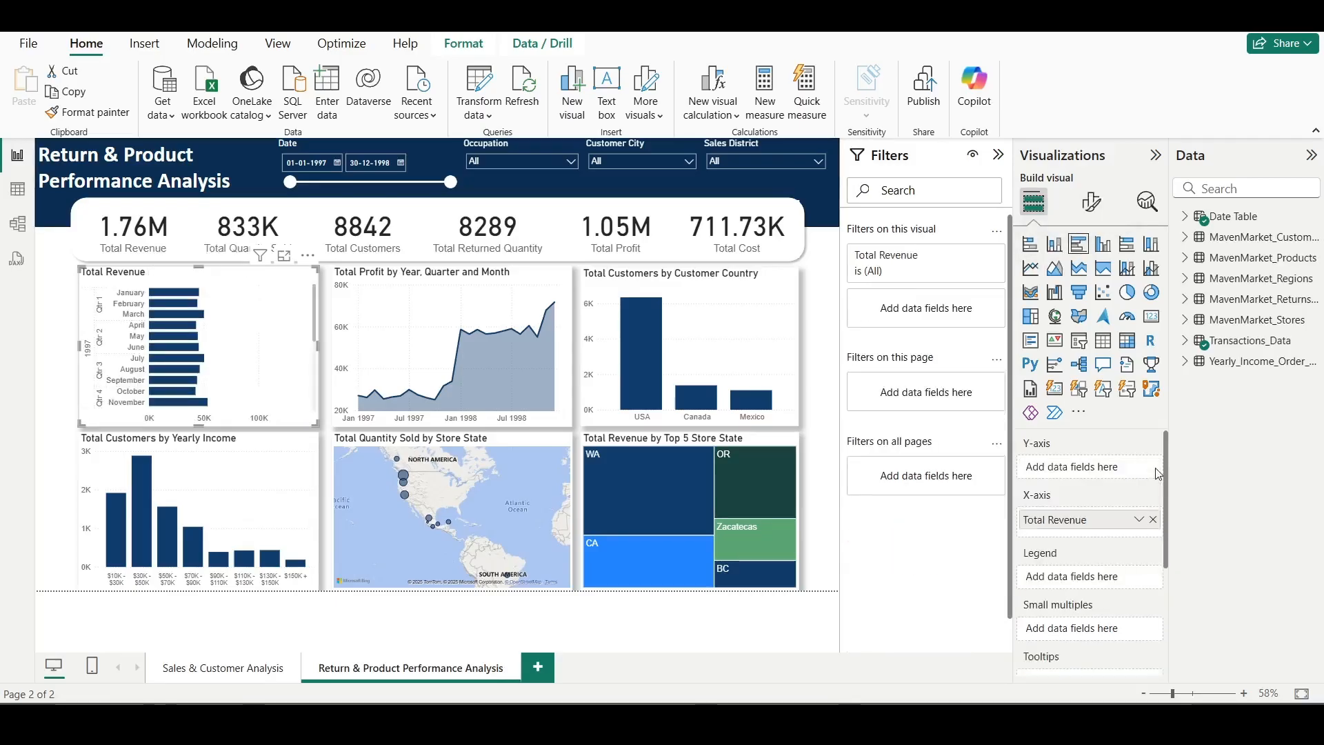
{"action": "left_click", "coordinate": [1247, 188]}
{"action": "type", "text": "product"}
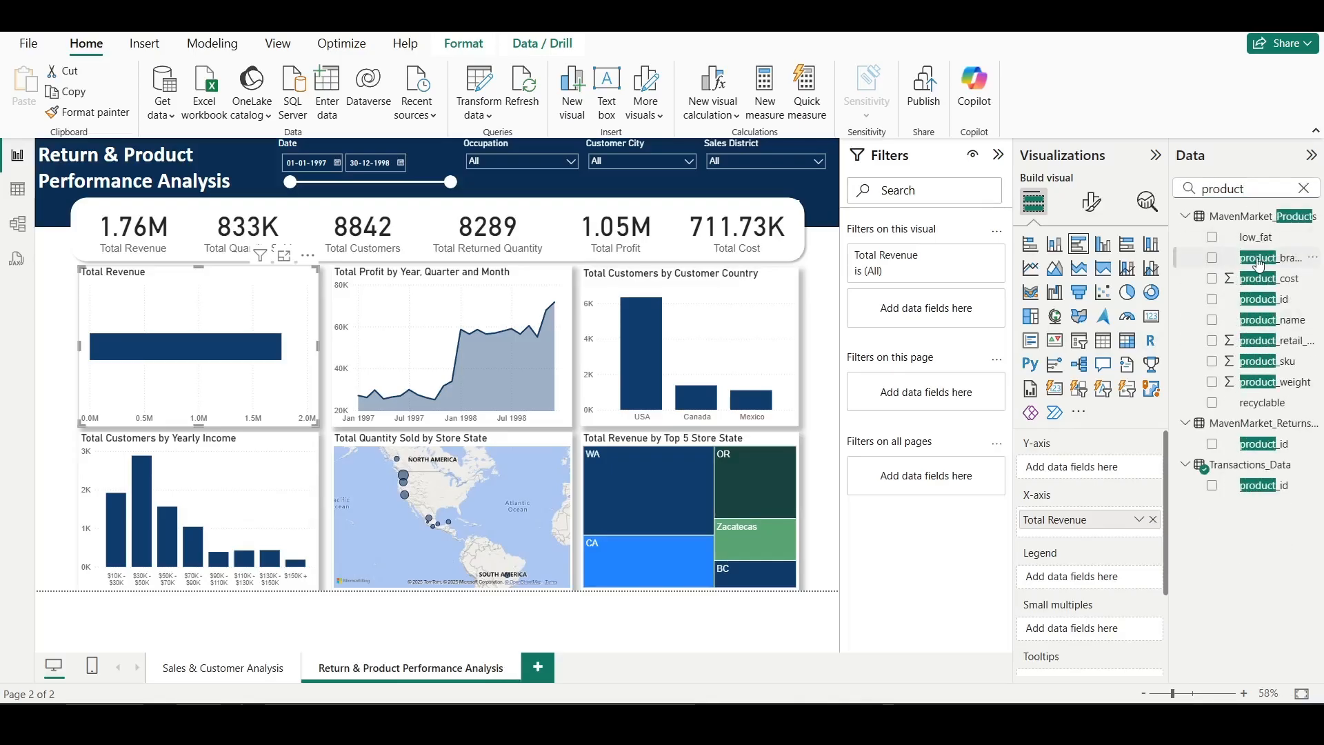
{"action": "left_click_drag", "start_coordinate": [1259, 264], "coordinate": [1111, 472]}
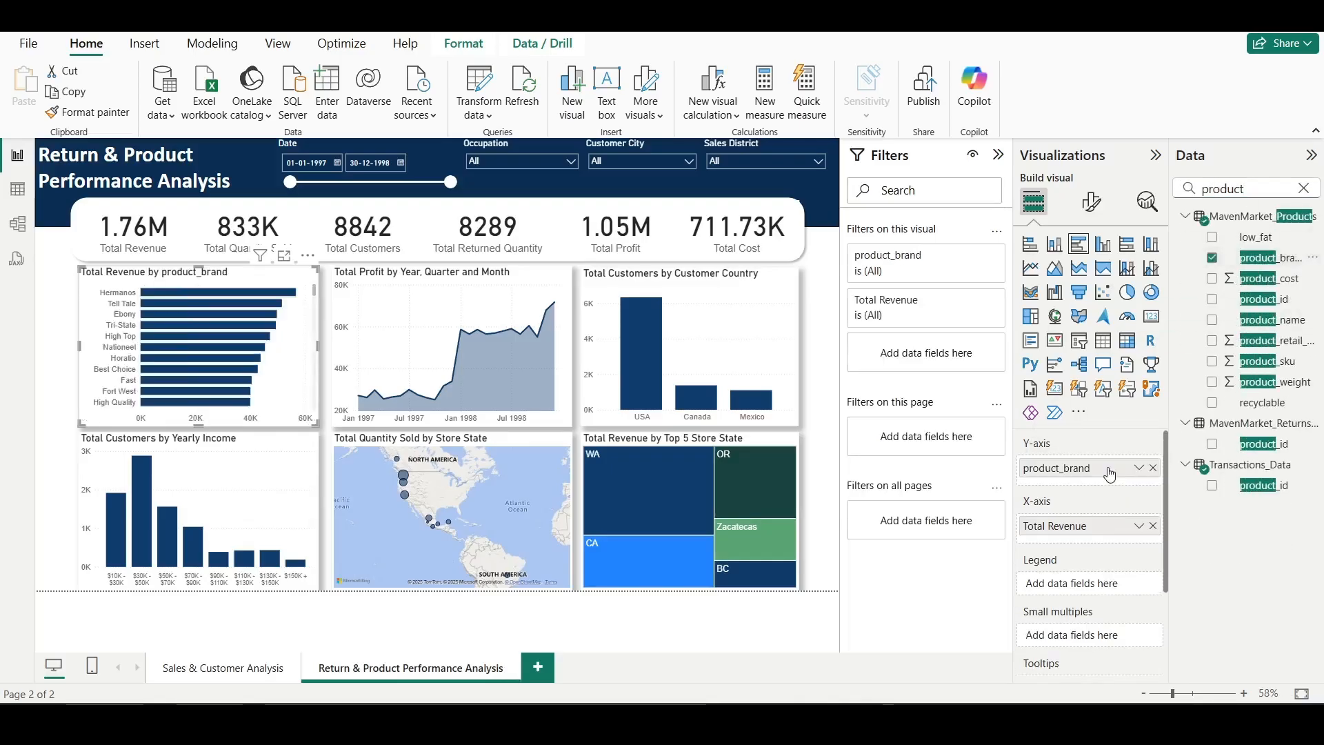
- Replace Total Revenue with the Total Quantity Sold measure on the X-axis of the product brand bar chart
{"action": "left_click", "coordinate": [1154, 528]}
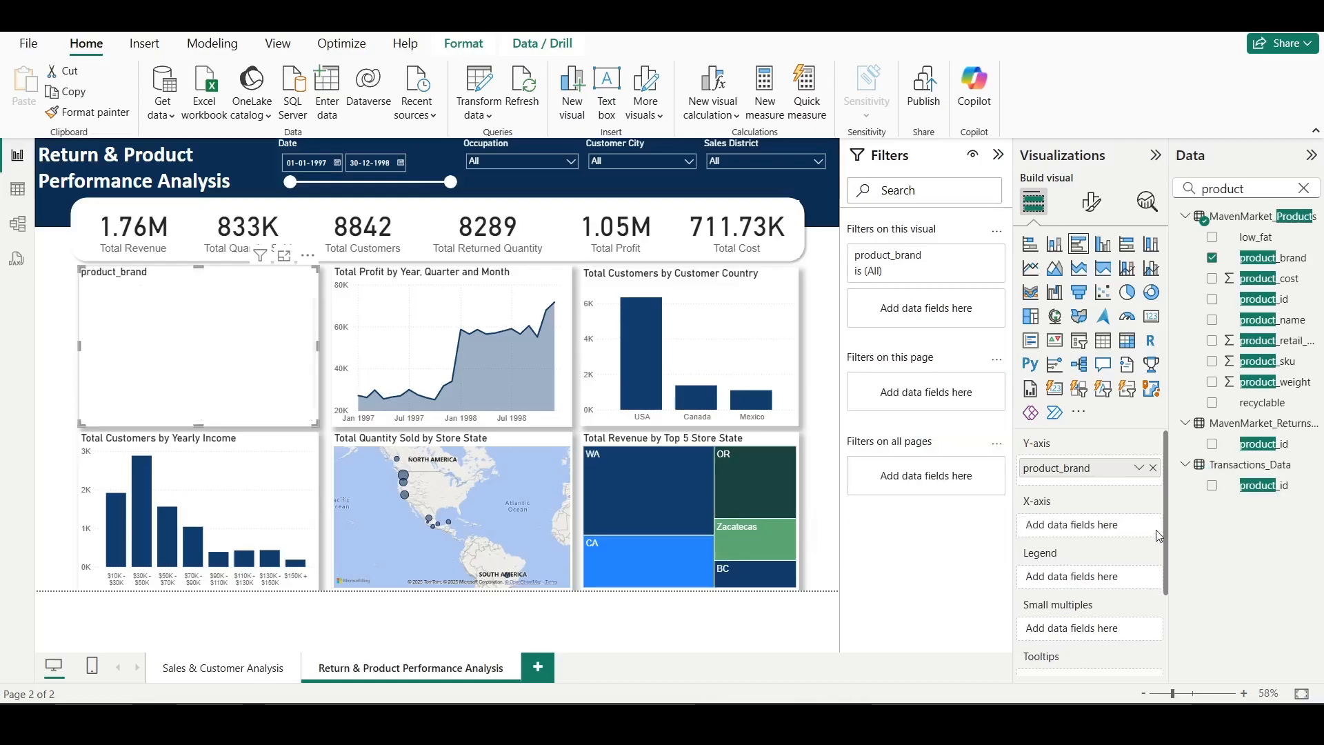
{"action": "double_click", "coordinate": [1250, 190]}
{"action": "type", "text": "Total"}
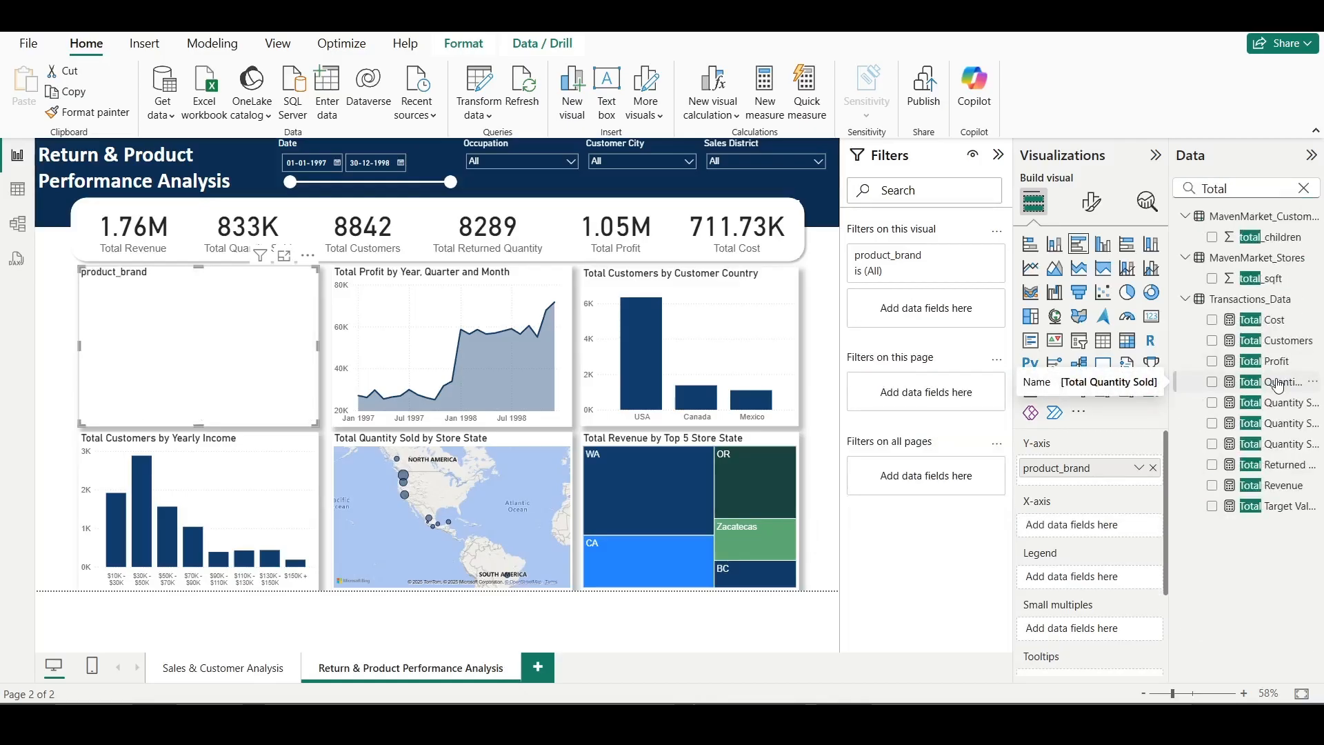
{"action": "left_click_drag", "start_coordinate": [1278, 384], "coordinate": [1111, 530]}
{"action": "left_click", "coordinate": [1303, 188]}
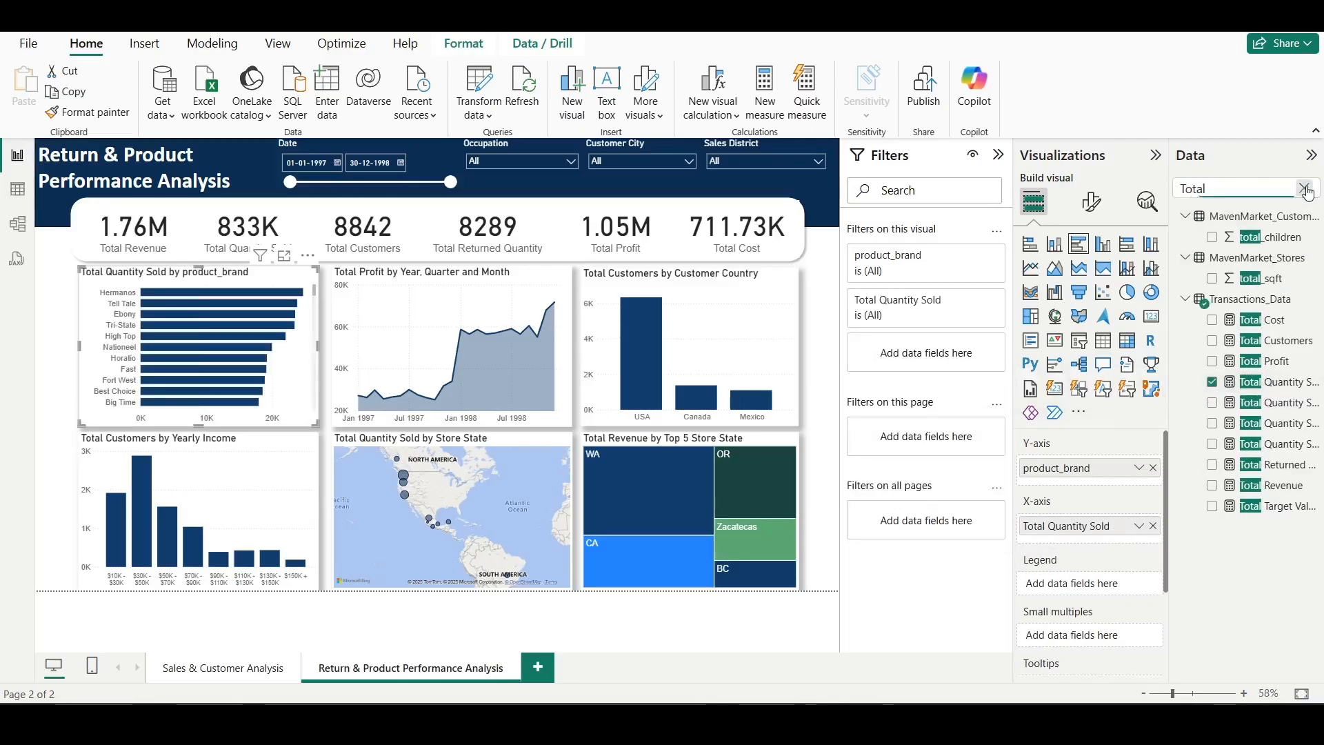
{"action": "left_click", "coordinate": [300, 286]}
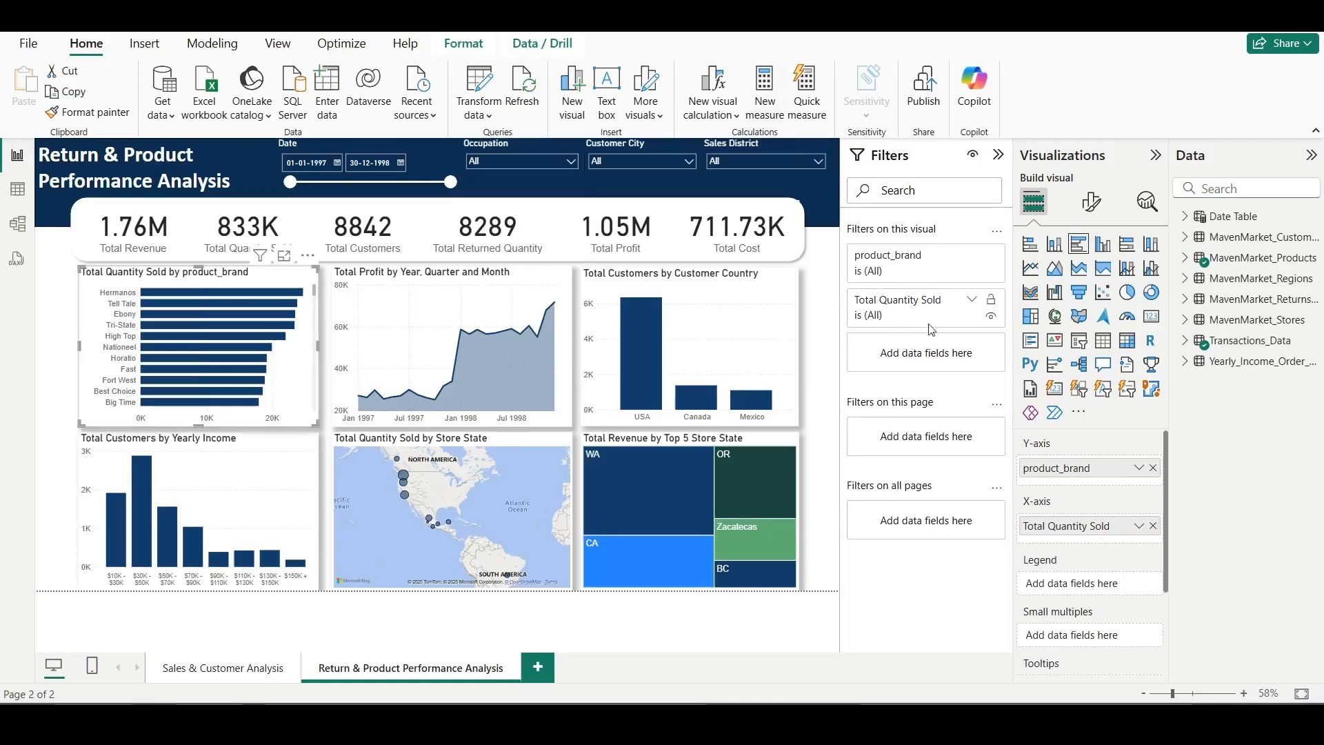
- Filter the bar chart's product_brand with a Top N filter showing the top 5 by Total Quantity Sold
{"action": "left_click", "coordinate": [971, 256]}
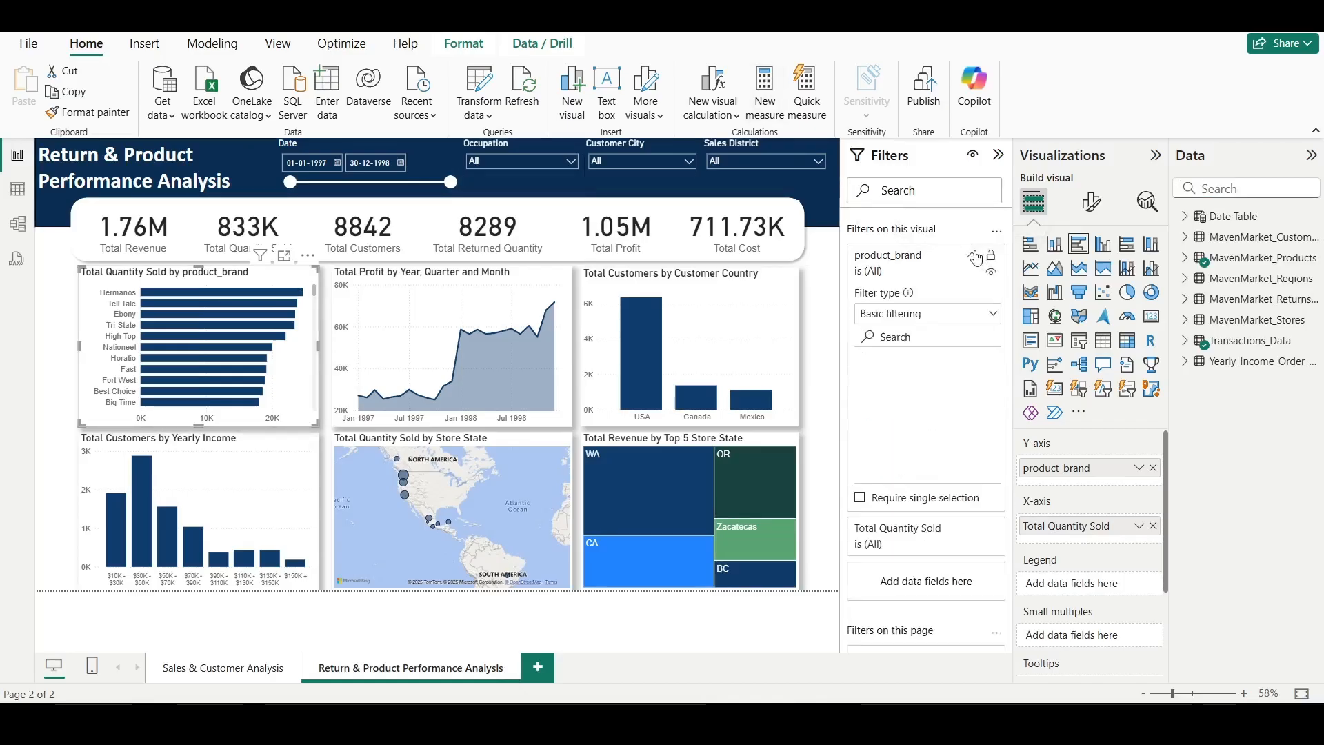
{"action": "left_click", "coordinate": [978, 317]}
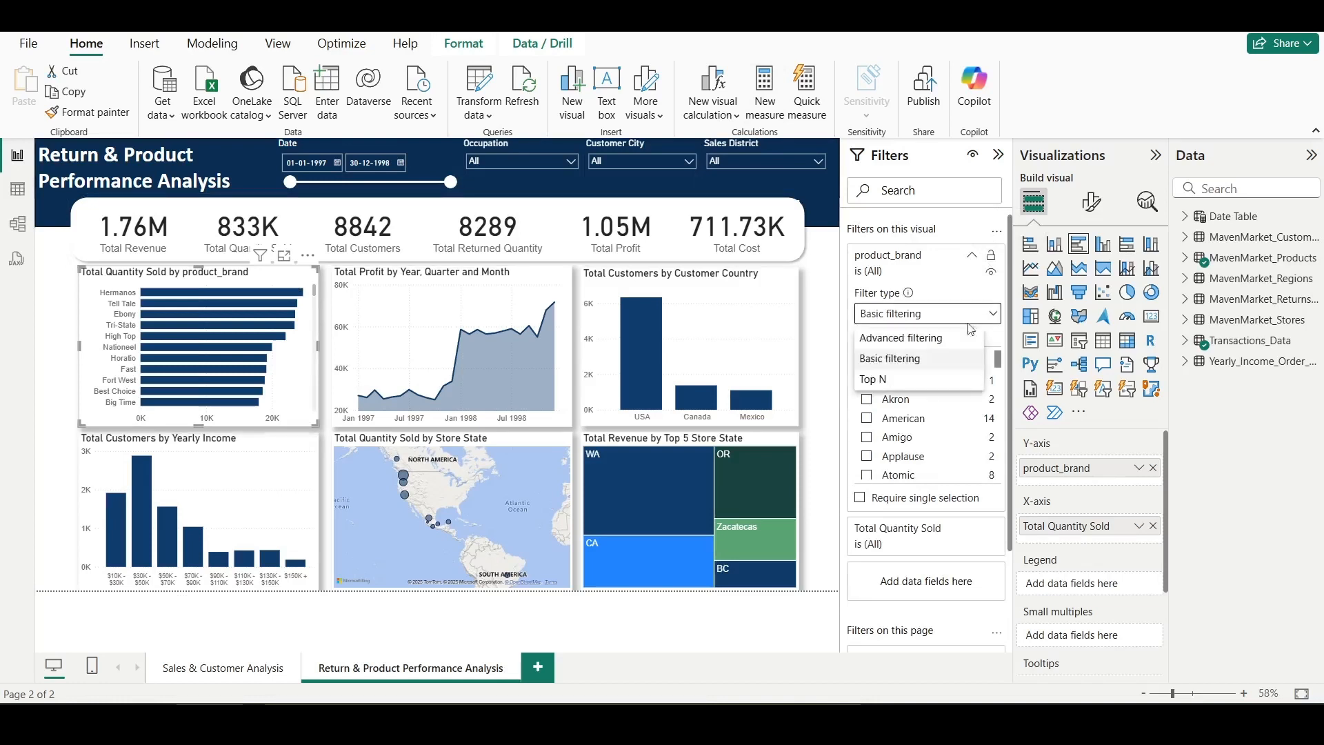
{"action": "left_click", "coordinate": [933, 384]}
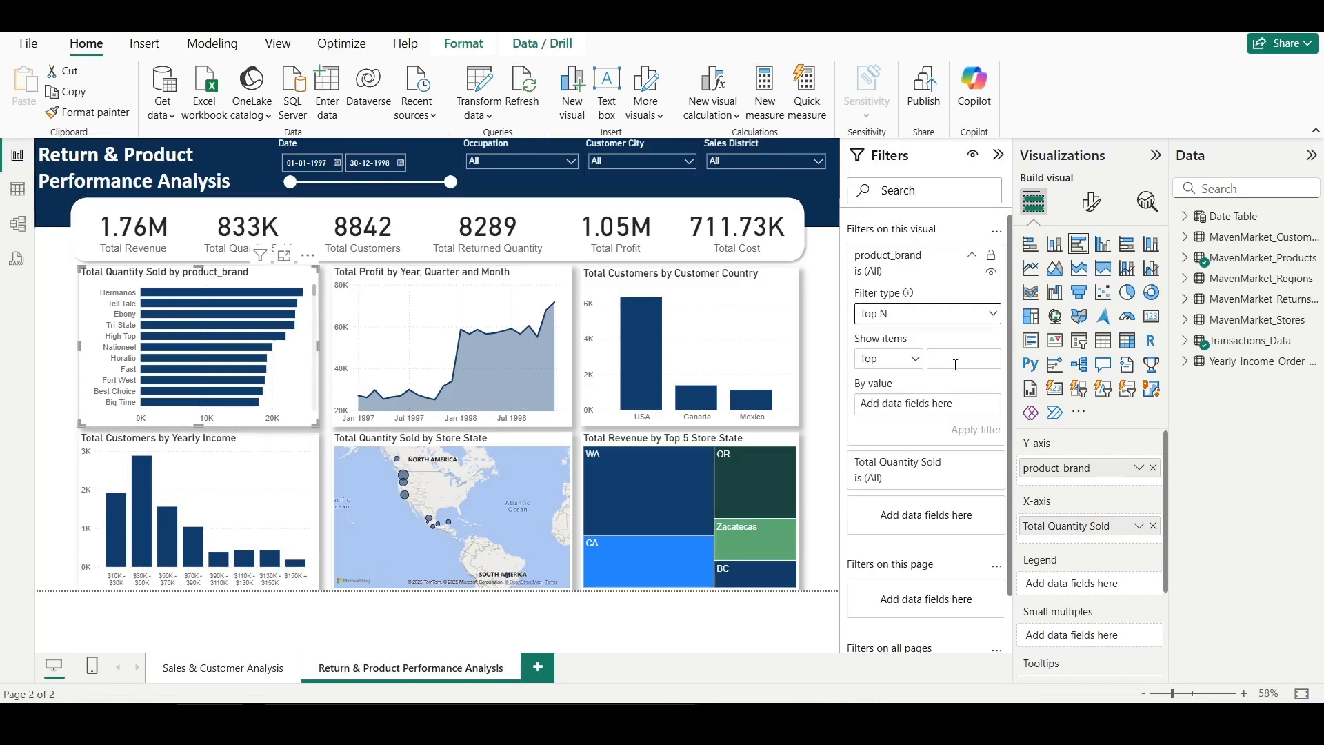
{"action": "left_click", "coordinate": [956, 362]}
{"action": "left_click", "coordinate": [1184, 340]}
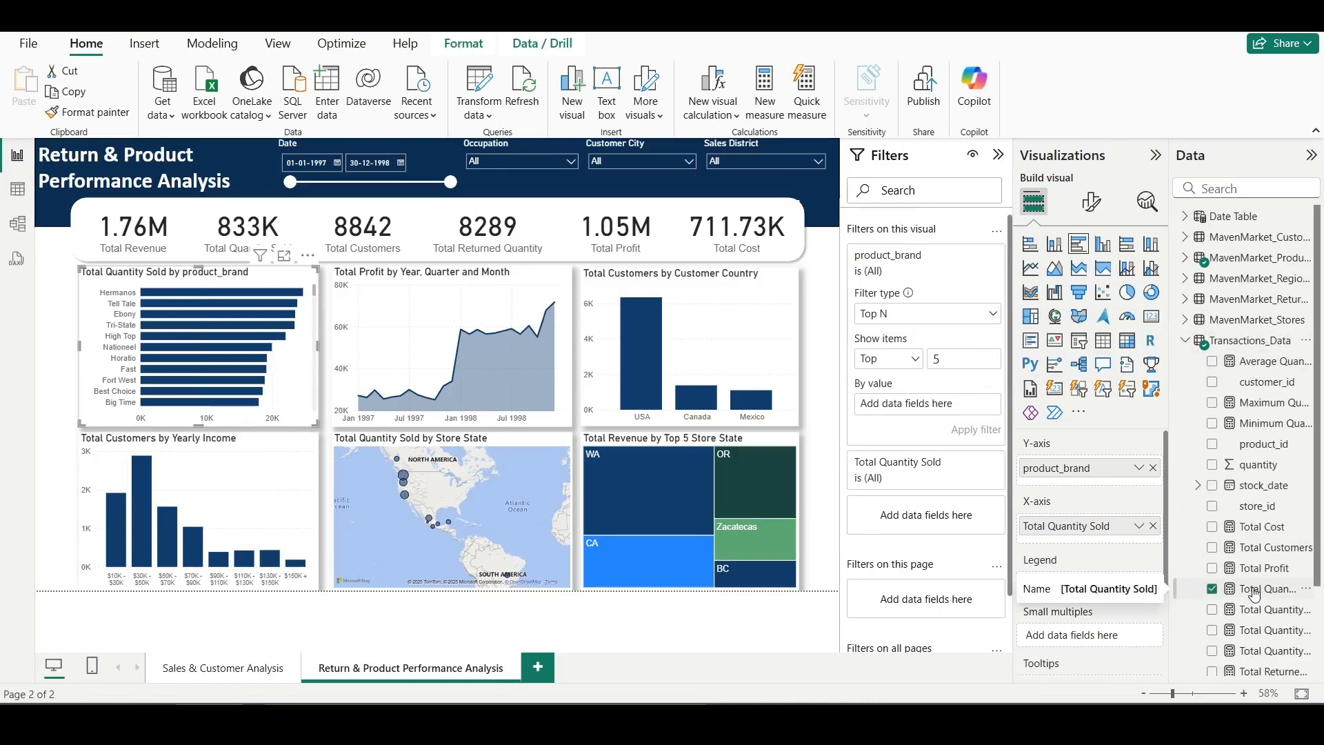
{"action": "left_click_drag", "start_coordinate": [1262, 589], "coordinate": [931, 406]}
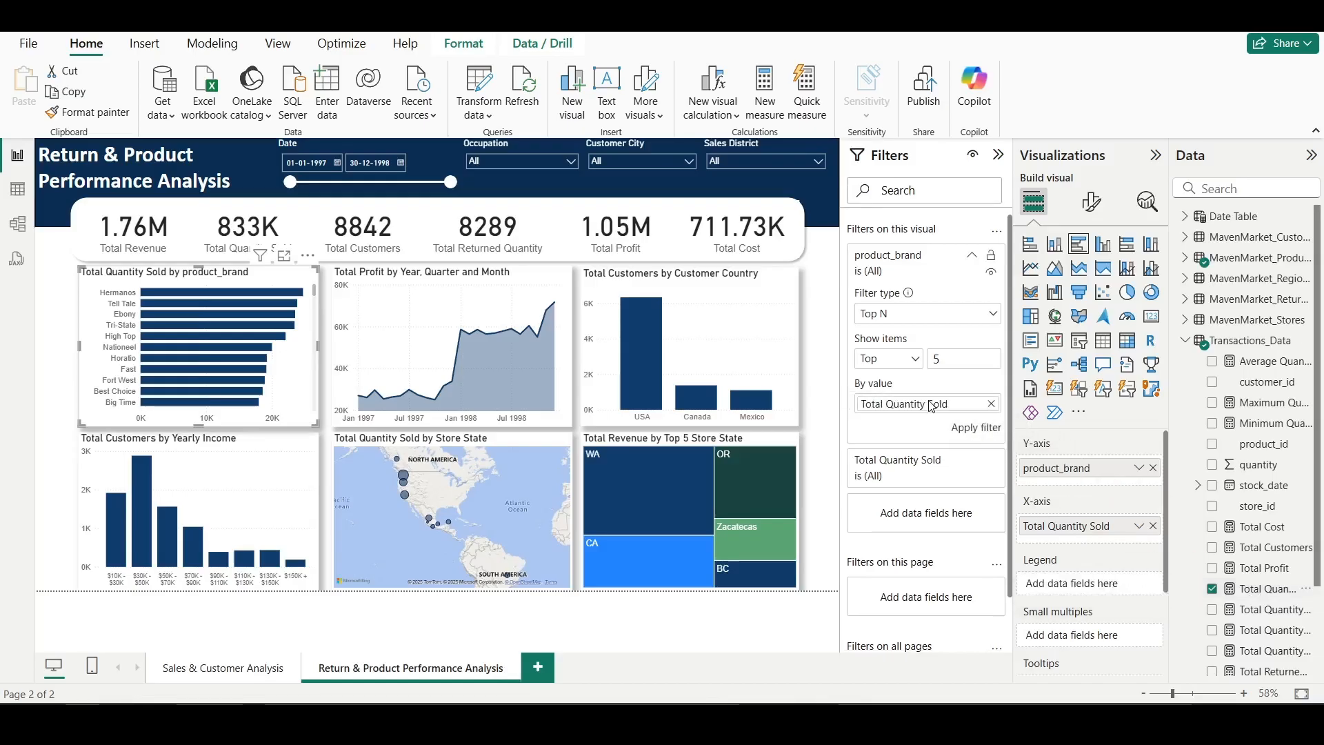
{"action": "left_click", "coordinate": [972, 428]}
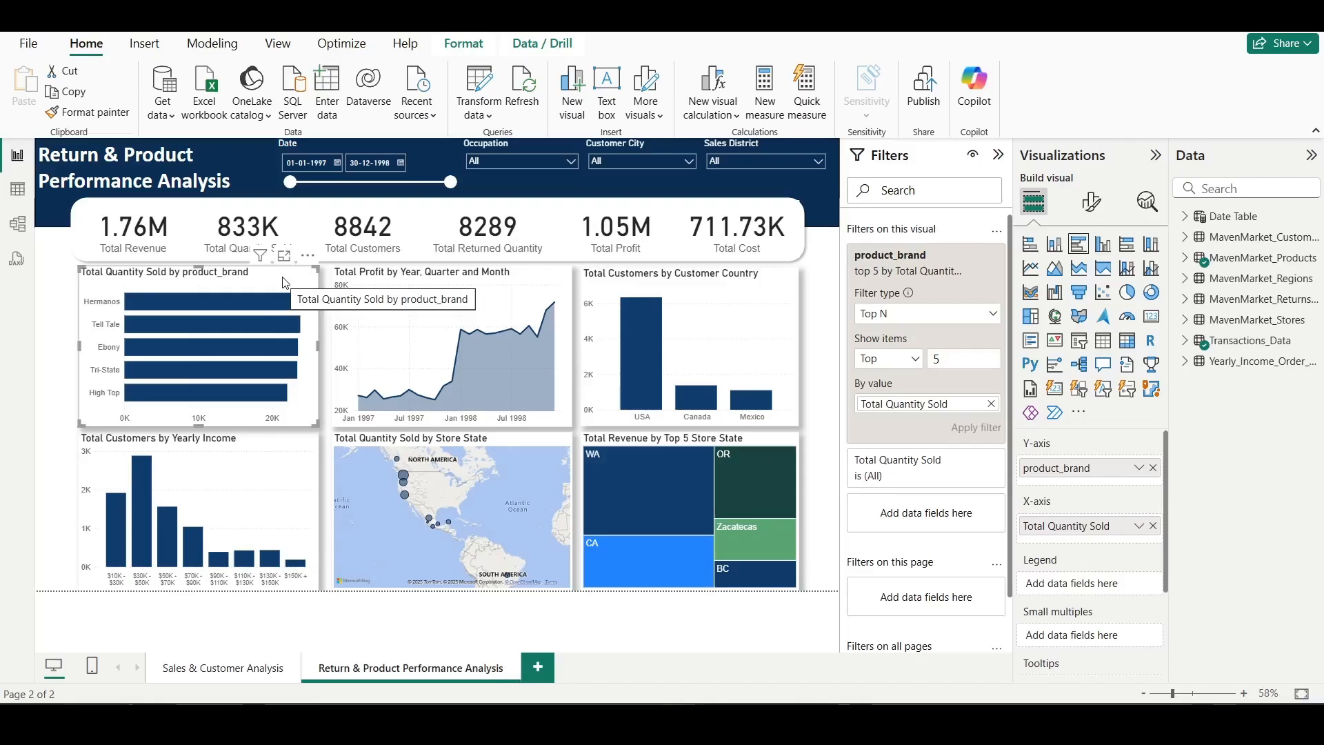
- Change the bar chart's title to "Total Quantity Sold by Top 5 Product Brand"
{"action": "left_click", "coordinate": [1092, 202]}
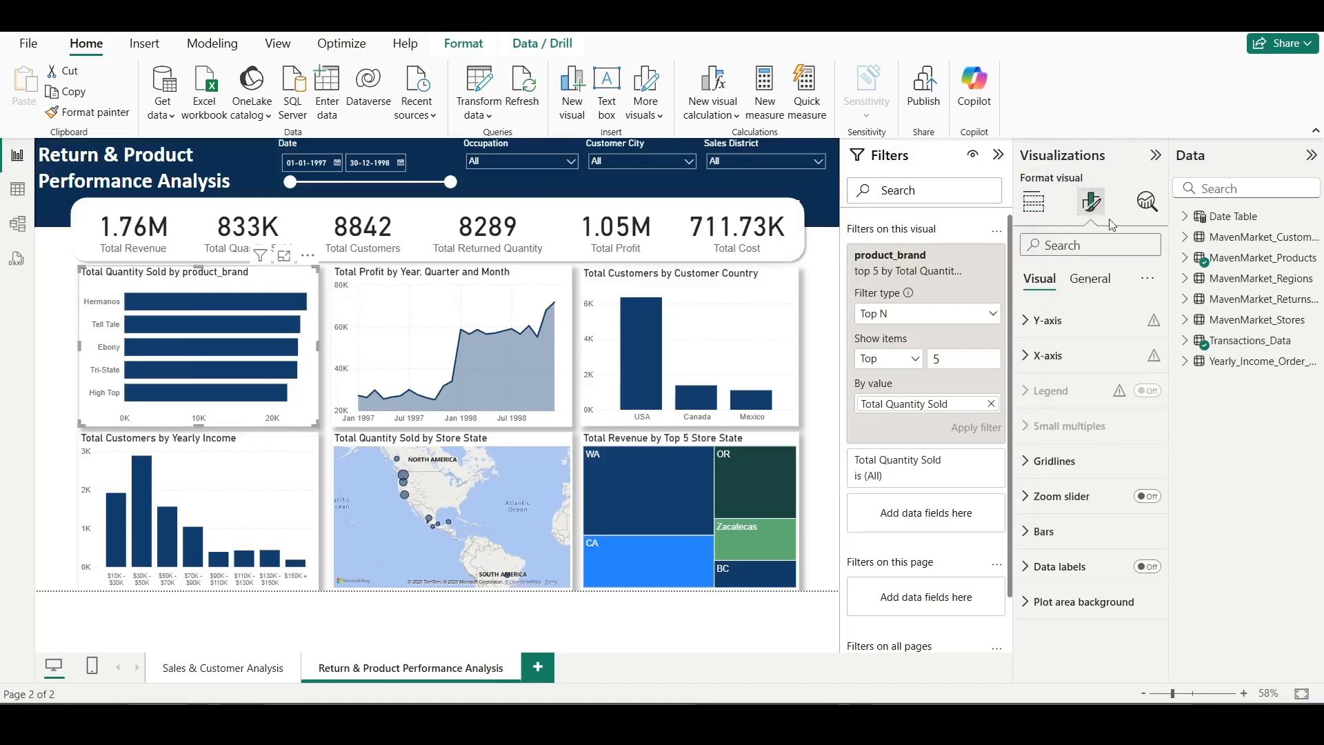
{"action": "left_click", "coordinate": [1100, 278]}
{"action": "left_click", "coordinate": [1055, 355]}
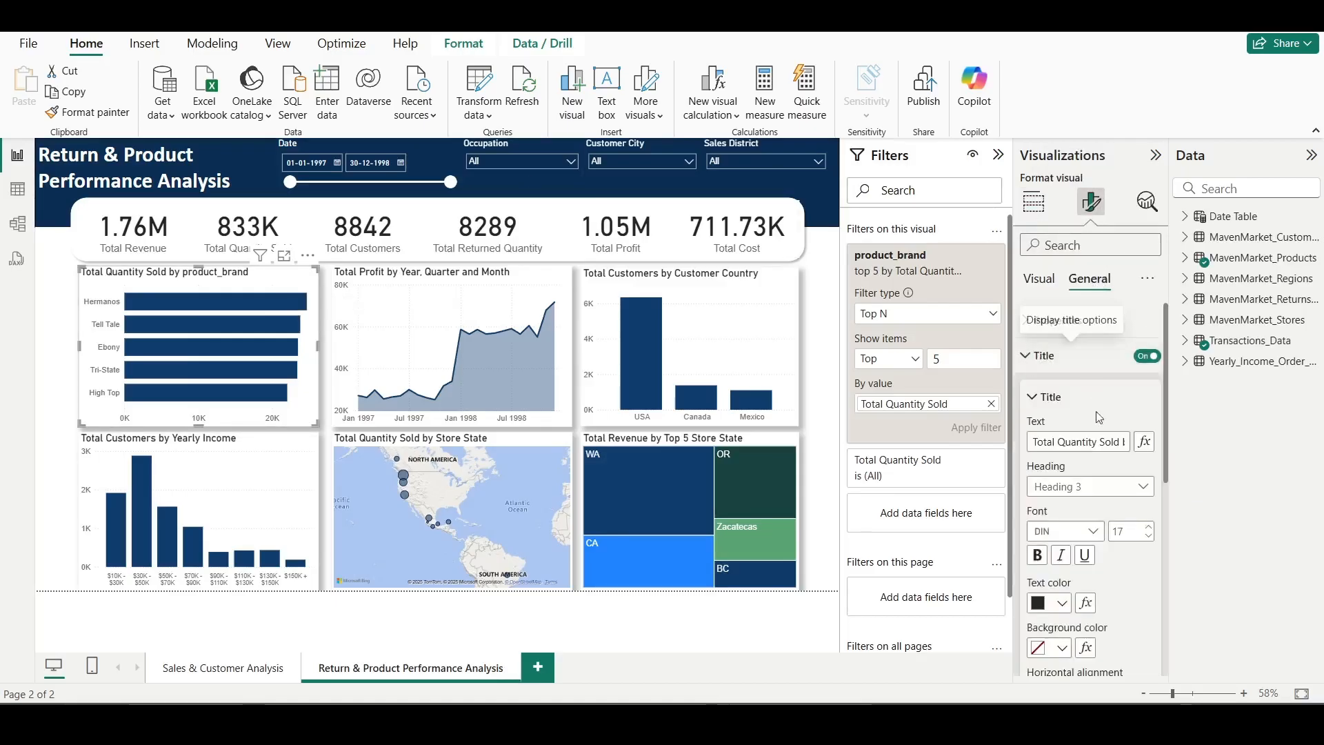
{"action": "left_click", "coordinate": [1121, 442]}
{"action": "type", "text": "Top 5"}
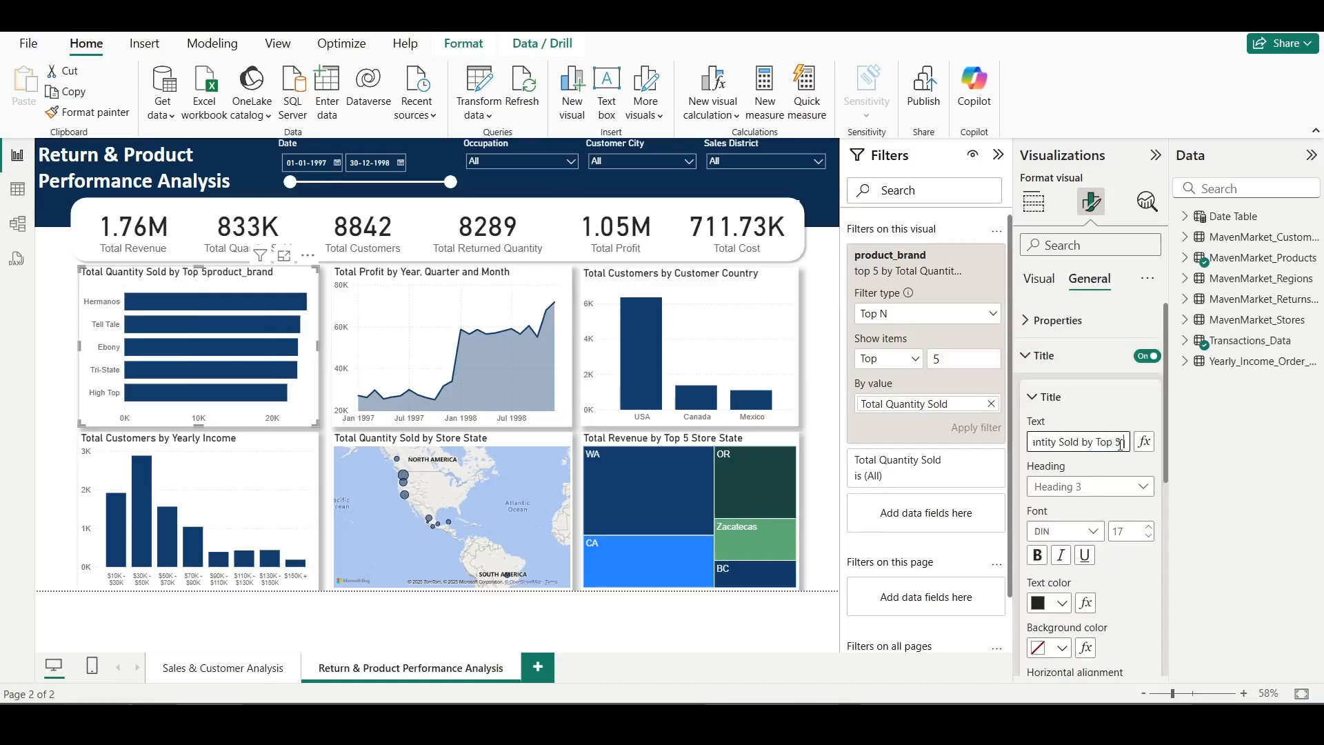
{"action": "key", "text": "Right"}
{"action": "key", "text": "BackSpace"}
{"action": "type", "text": "P"}
{"action": "key", "text": "Right"}
{"action": "key", "text": "Right"}
{"action": "key", "text": "Right"}
{"action": "key", "text": "Right"}
{"action": "key", "text": "Right"}
{"action": "key", "text": "Right"}
{"action": "key", "text": "Right"}
{"action": "key", "text": "BackSpace"}
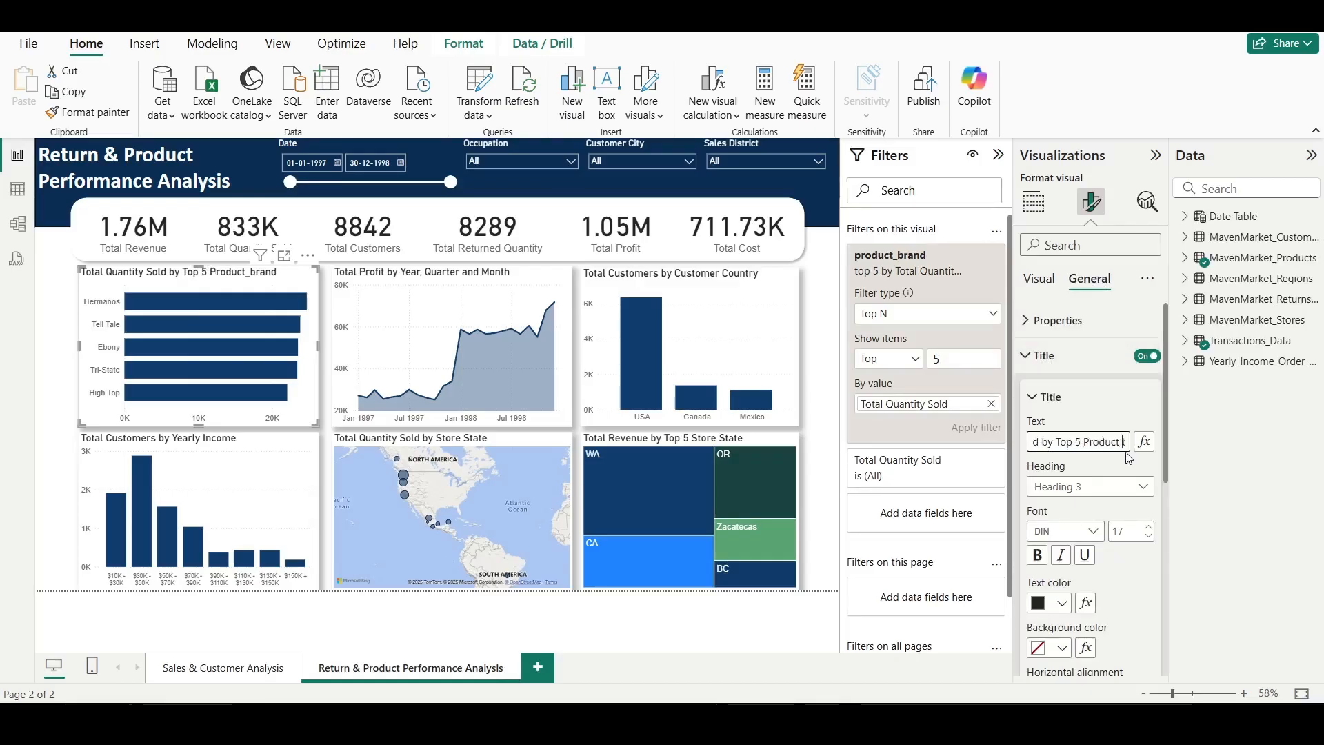
{"action": "key", "text": "Right"}
{"action": "key", "text": "BackSpace"}
{"action": "type", "text": "B"}
{"action": "left_click", "coordinate": [1030, 357]}
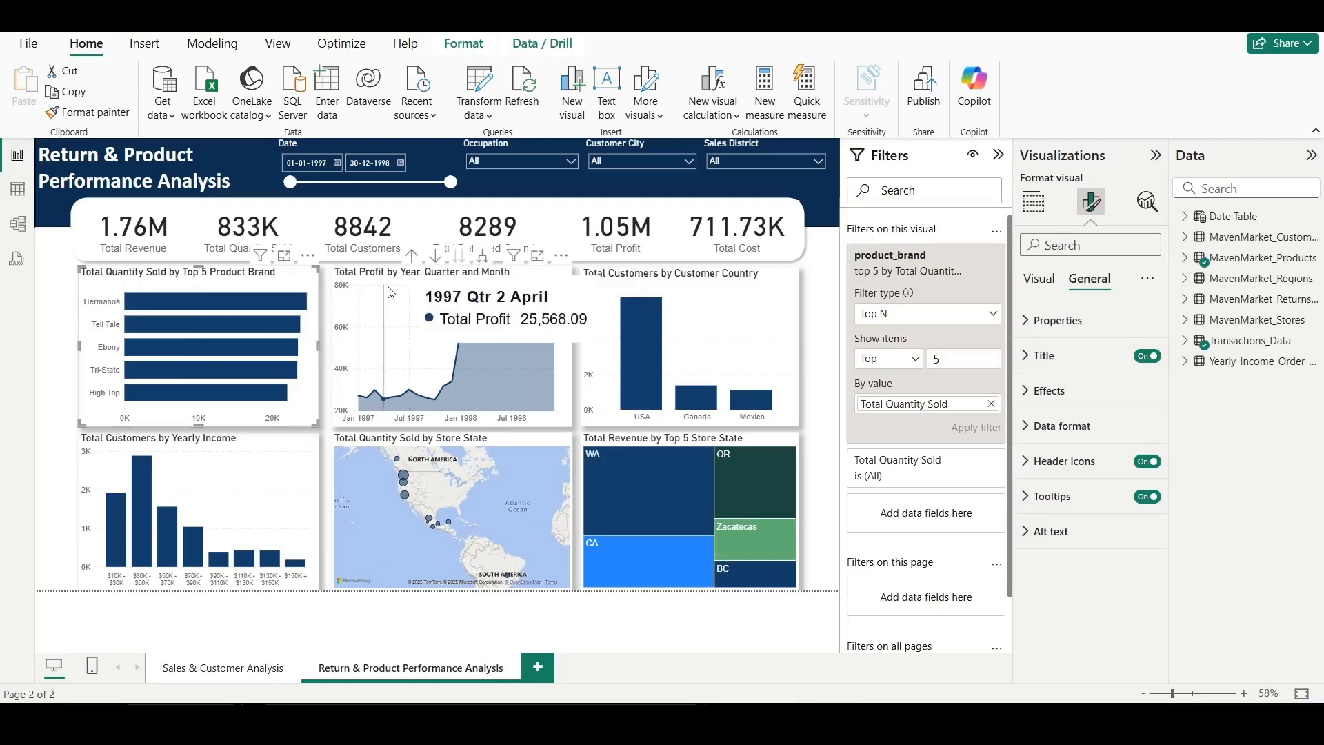
- Replace the Total Profit area chart with a copy of the Top 5 Product Brand bar chart placed in its spot
{"action": "left_click", "coordinate": [373, 301]}
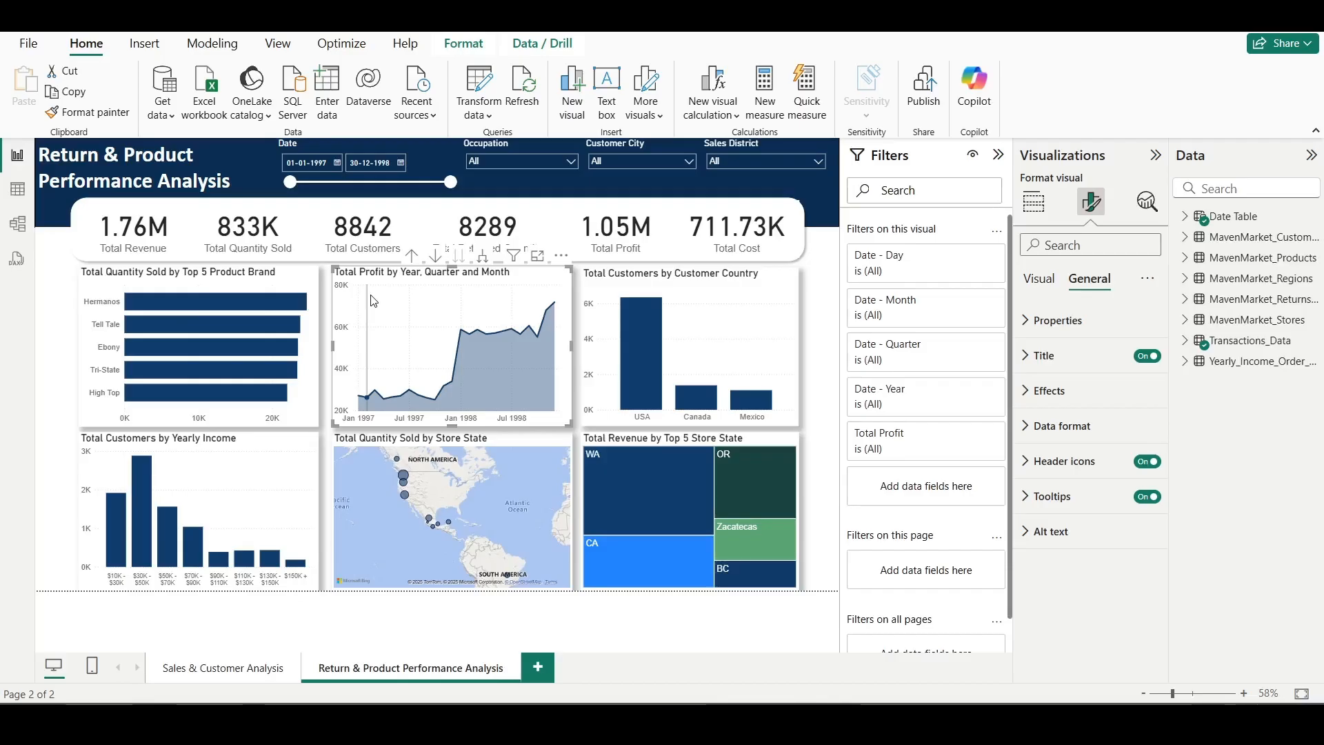
{"action": "left_click", "coordinate": [304, 279]}
{"action": "key", "text": "ctrl+c"}
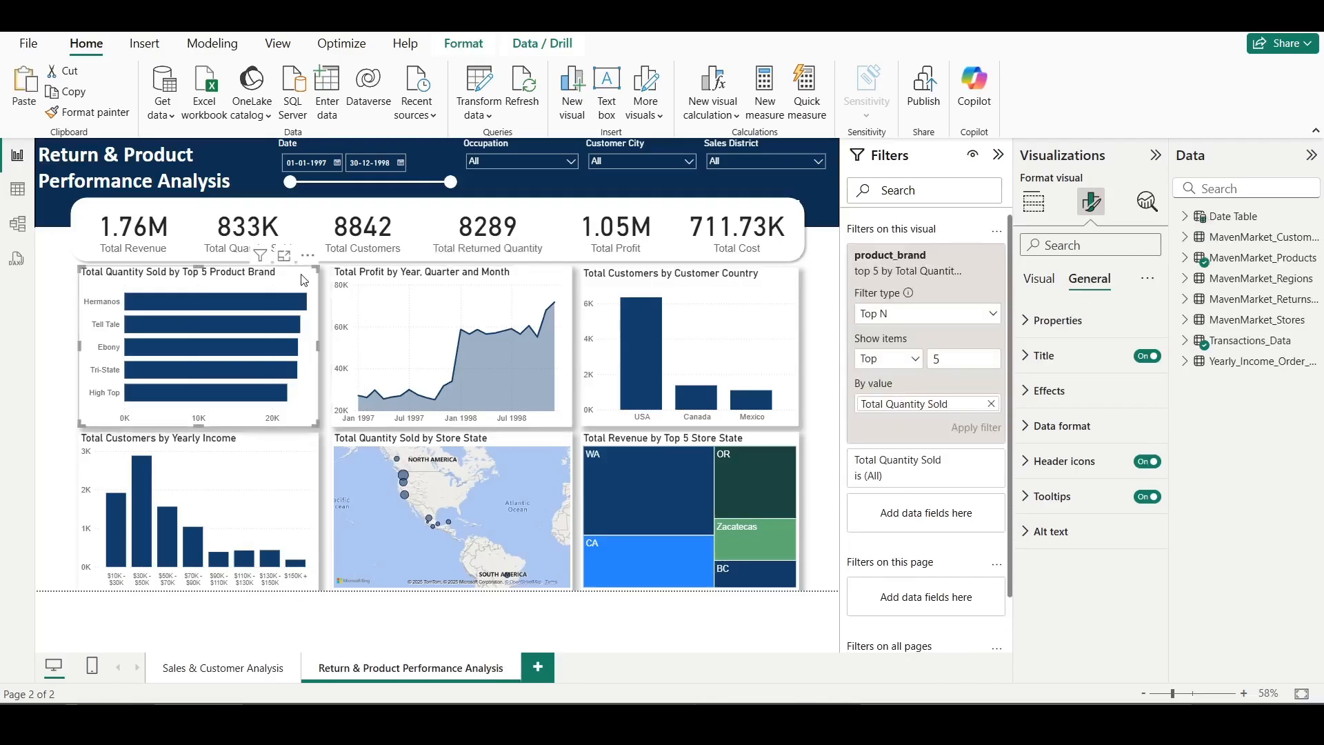
{"action": "key", "text": "ctrl+v"}
{"action": "left_click", "coordinate": [417, 277]}
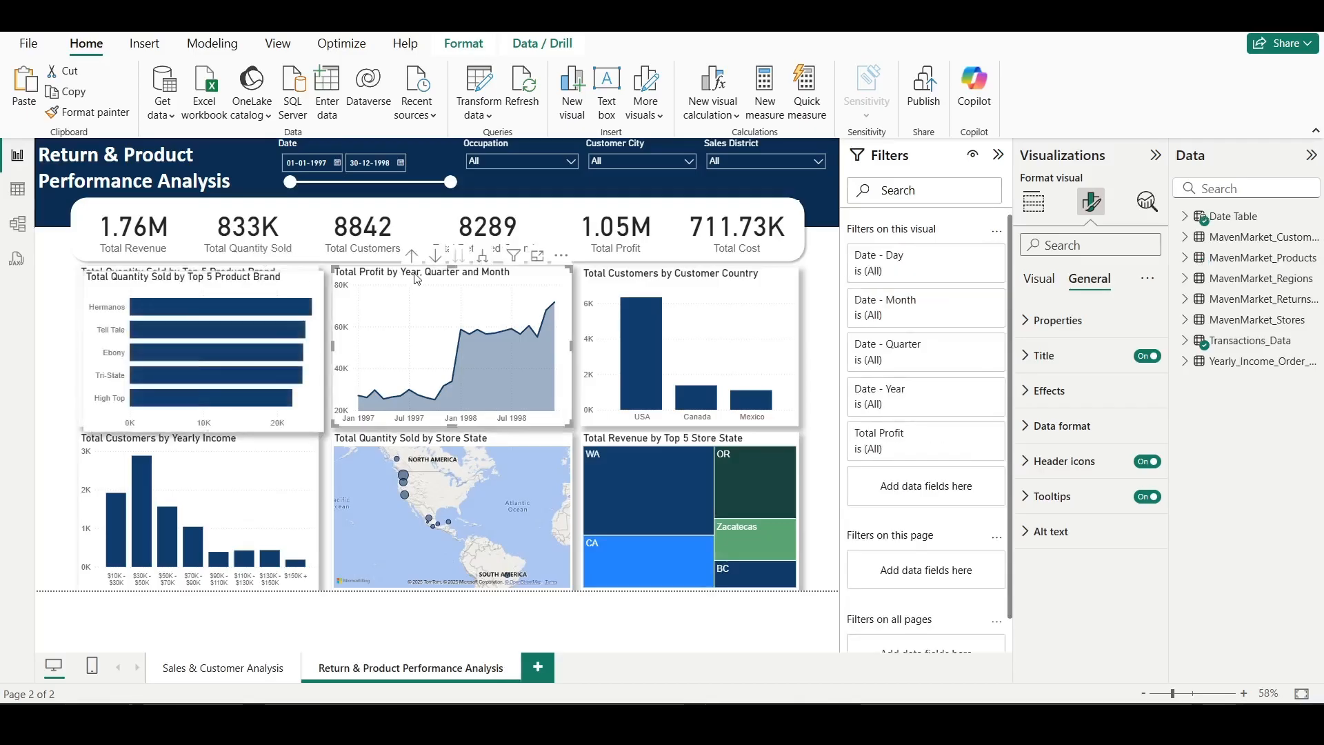
{"action": "key", "text": "Delete"}
{"action": "left_click_drag", "start_coordinate": [319, 285], "coordinate": [552, 277]}
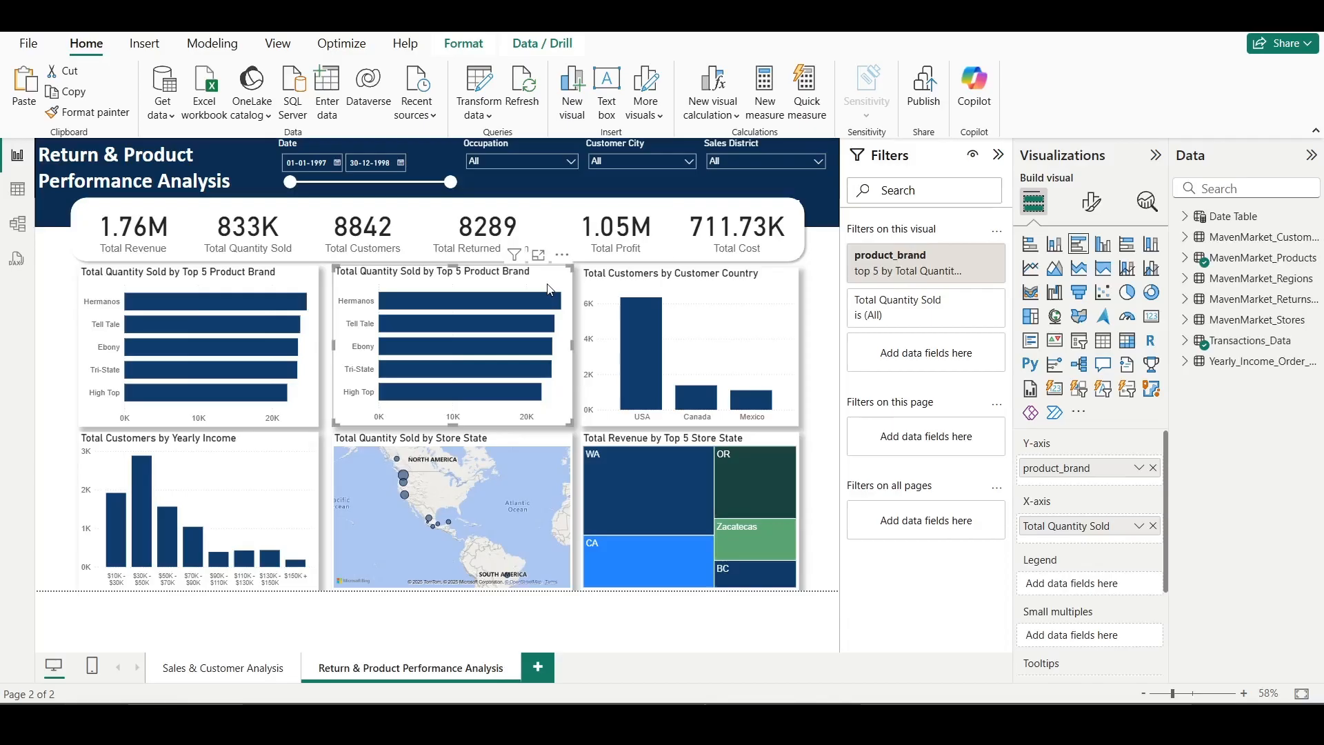
- Change the copied bar chart's product_brand filter to show the bottom 5 by Total Quantity Sold
{"action": "left_click", "coordinate": [972, 258]}
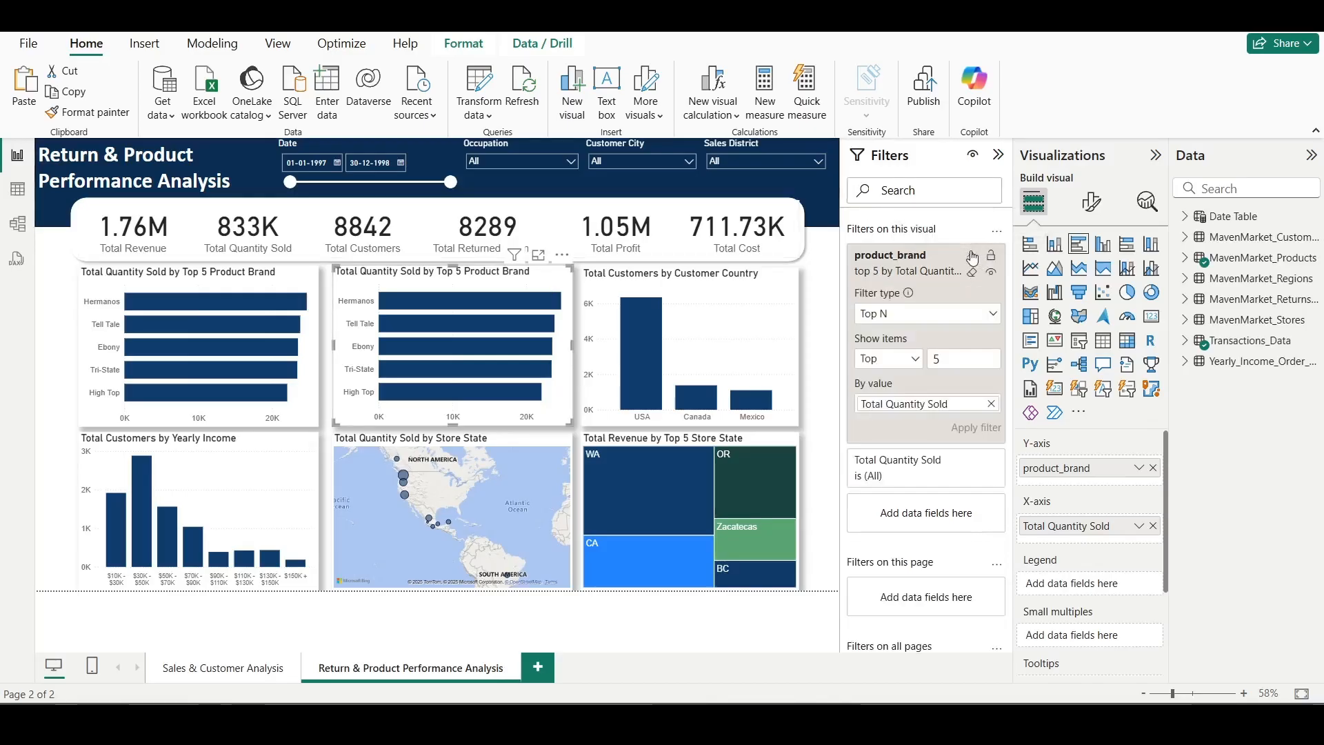
{"action": "left_click", "coordinate": [915, 361]}
{"action": "left_click", "coordinate": [891, 409]}
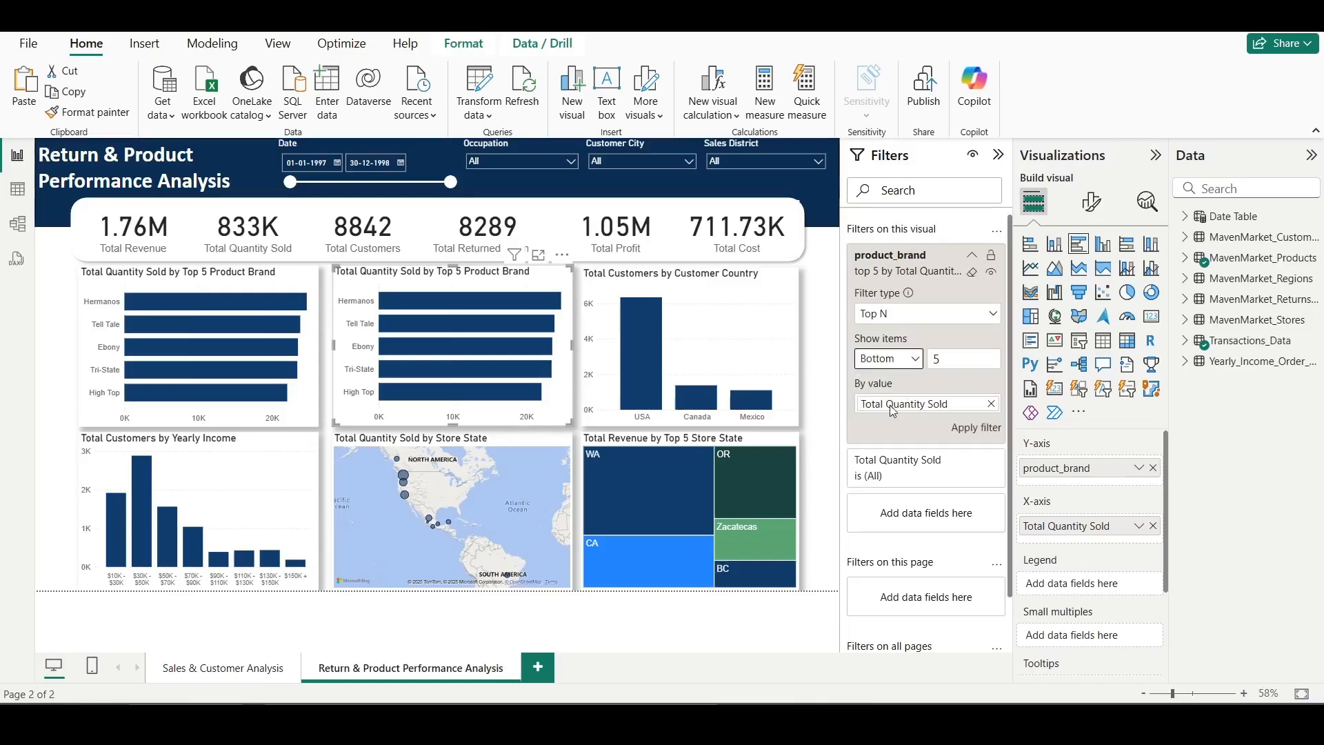
{"action": "left_click", "coordinate": [983, 429]}
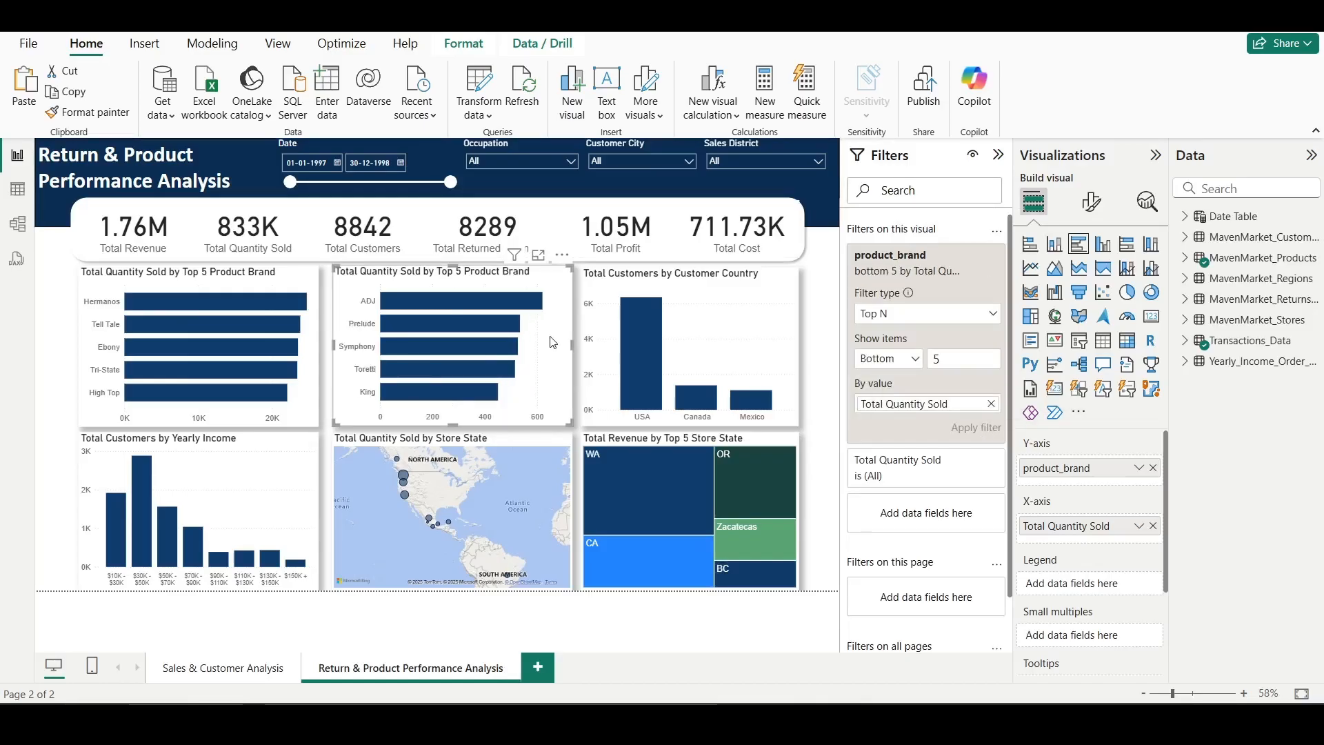
- Change the copied bar chart's title to "Total Quantity Sold by Bottom 5 Product Brand"
{"action": "left_click", "coordinate": [1091, 201]}
{"action": "left_click", "coordinate": [1090, 279]}
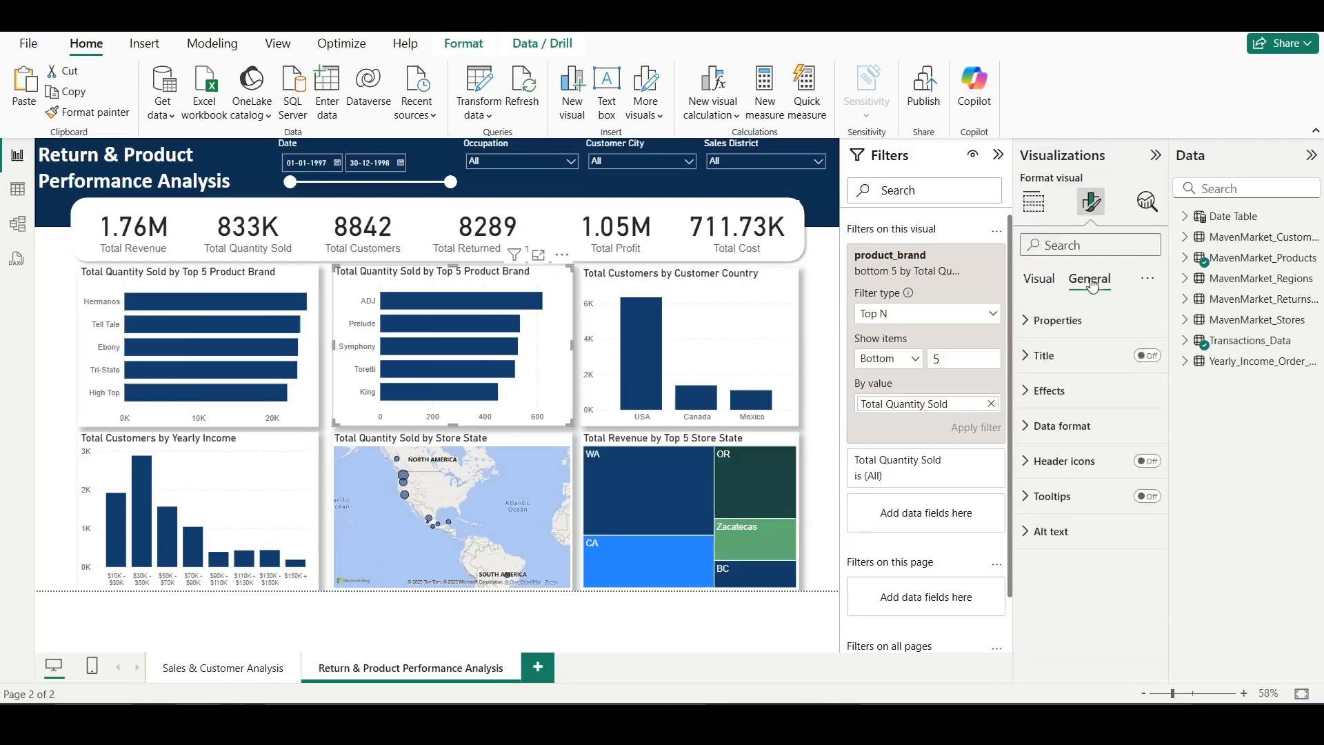
{"action": "left_click", "coordinate": [1038, 355]}
{"action": "left_click", "coordinate": [1125, 442]}
{"action": "double_click", "coordinate": [1125, 442]}
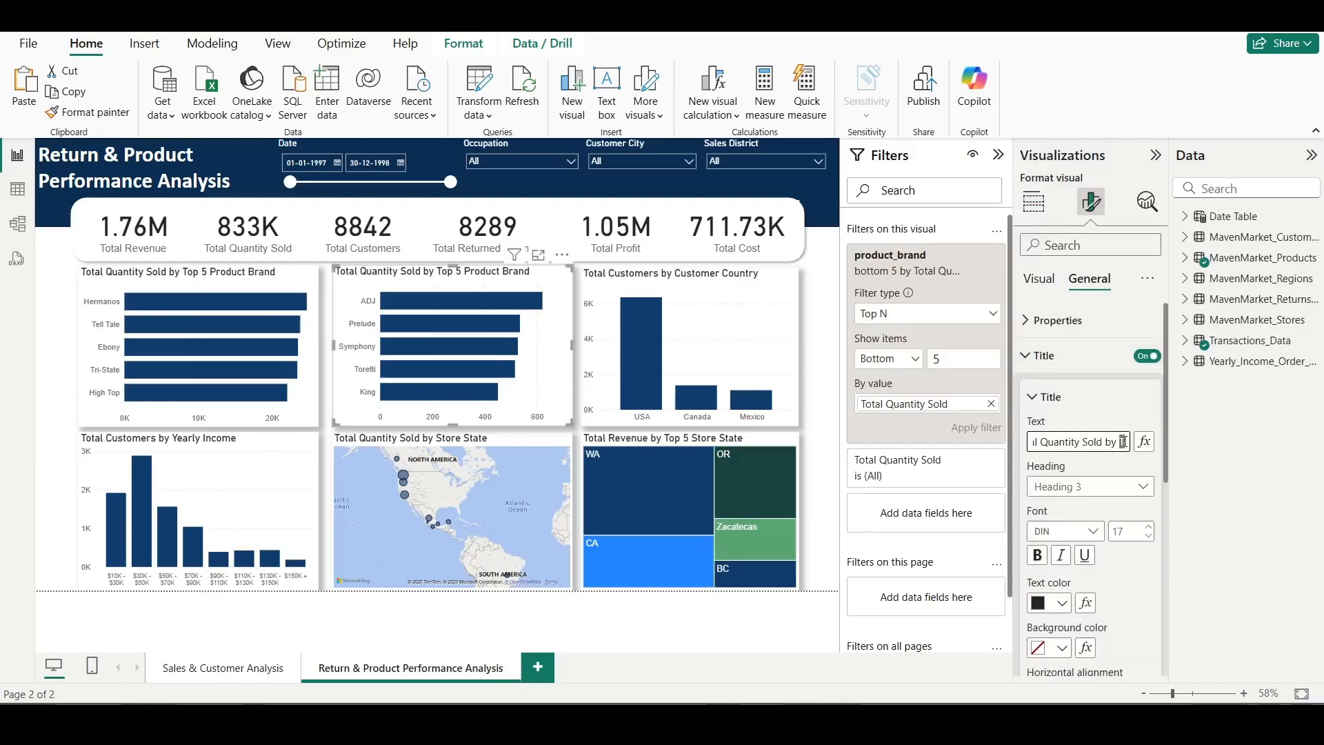
{"action": "type", "text": "Bottom"}
{"action": "left_click", "coordinate": [1026, 357]}
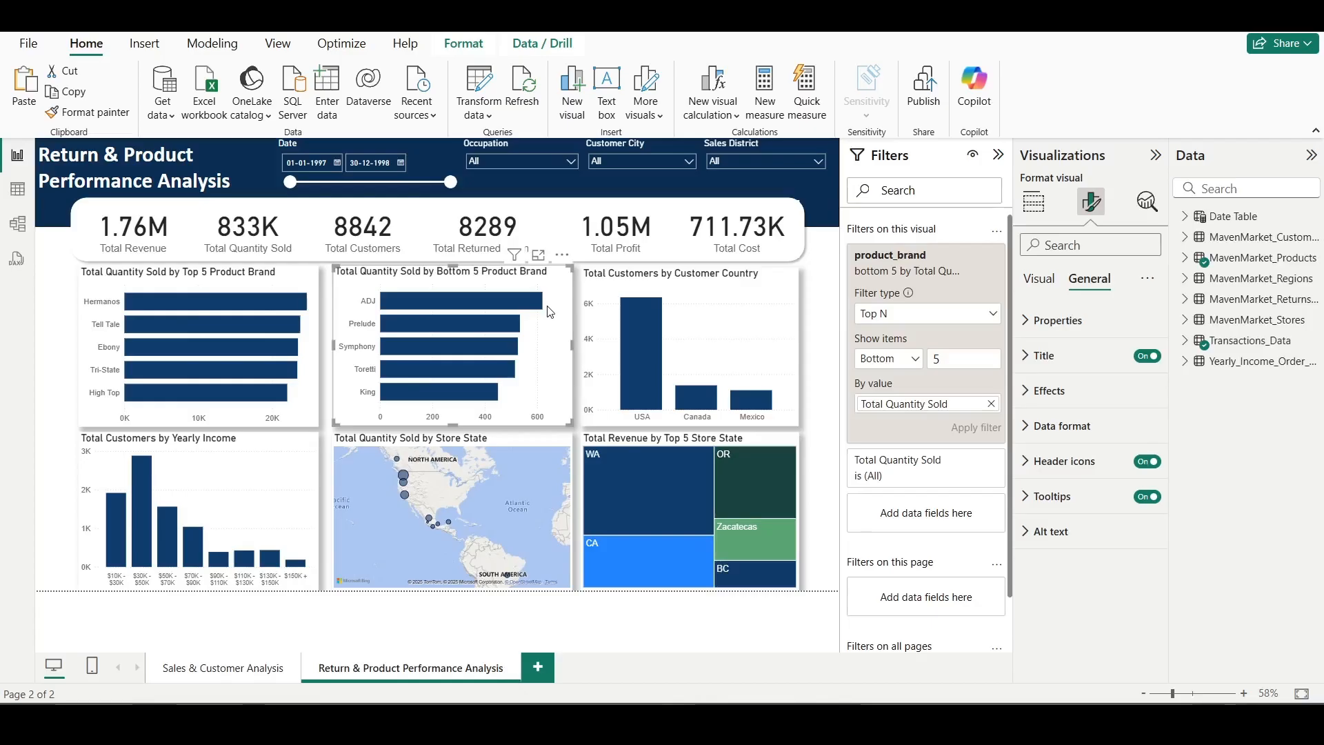
- Convert the Total Customers by Customer Country column chart to a pie chart and replace customer_country with product_brand in the legend
{"action": "left_click", "coordinate": [761, 304]}
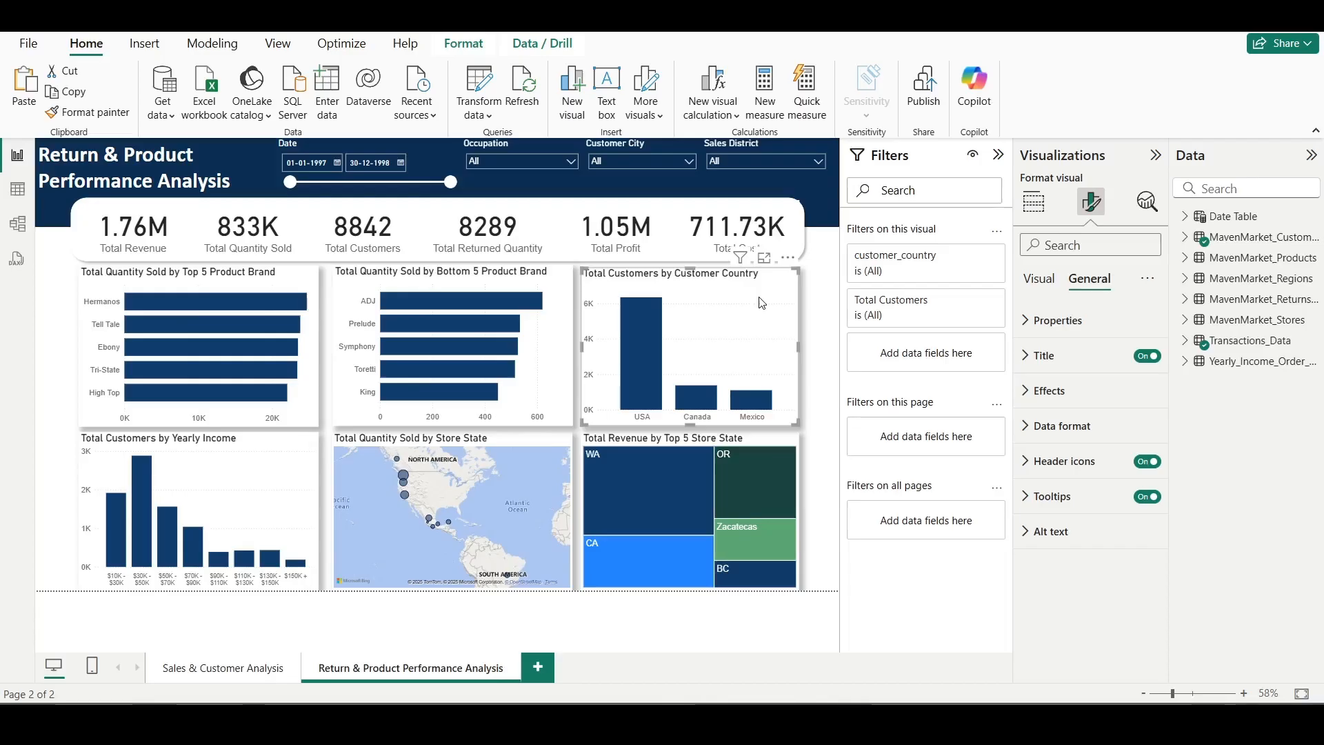
{"action": "left_click", "coordinate": [1034, 201]}
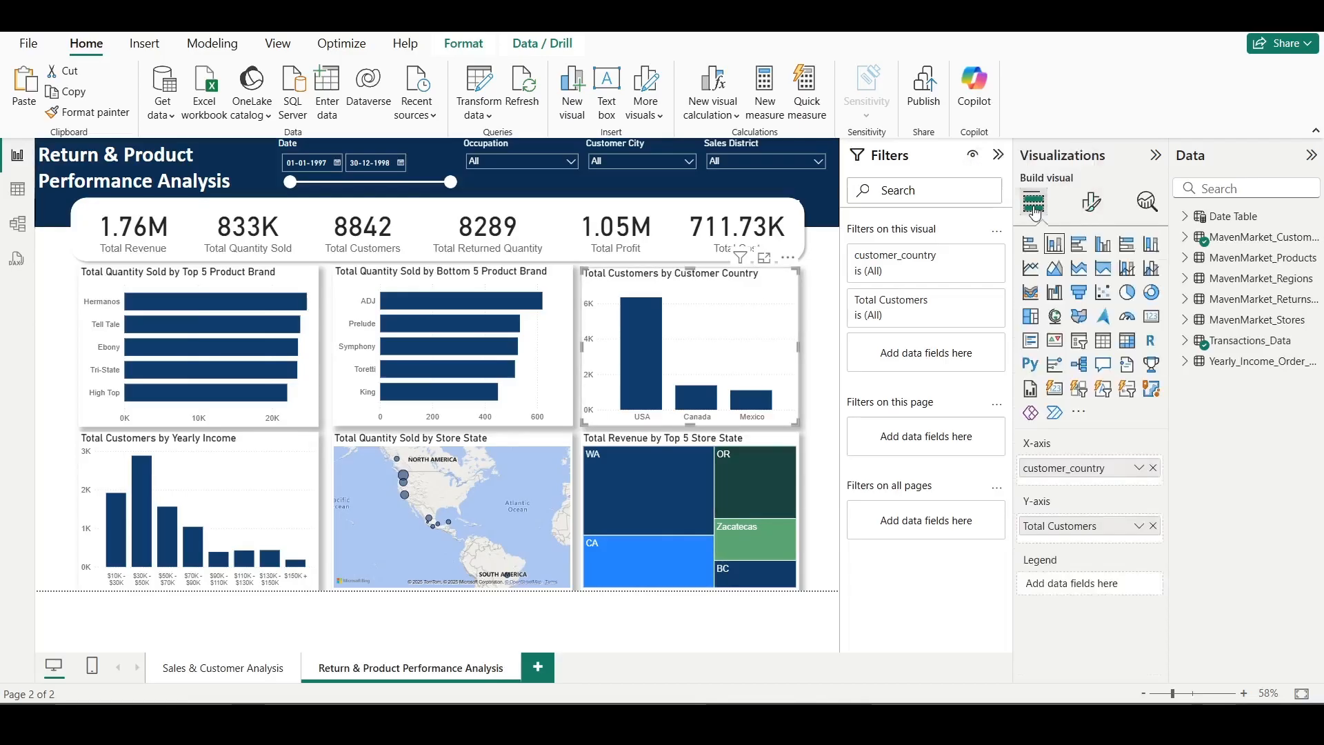
{"action": "left_click", "coordinate": [1128, 293]}
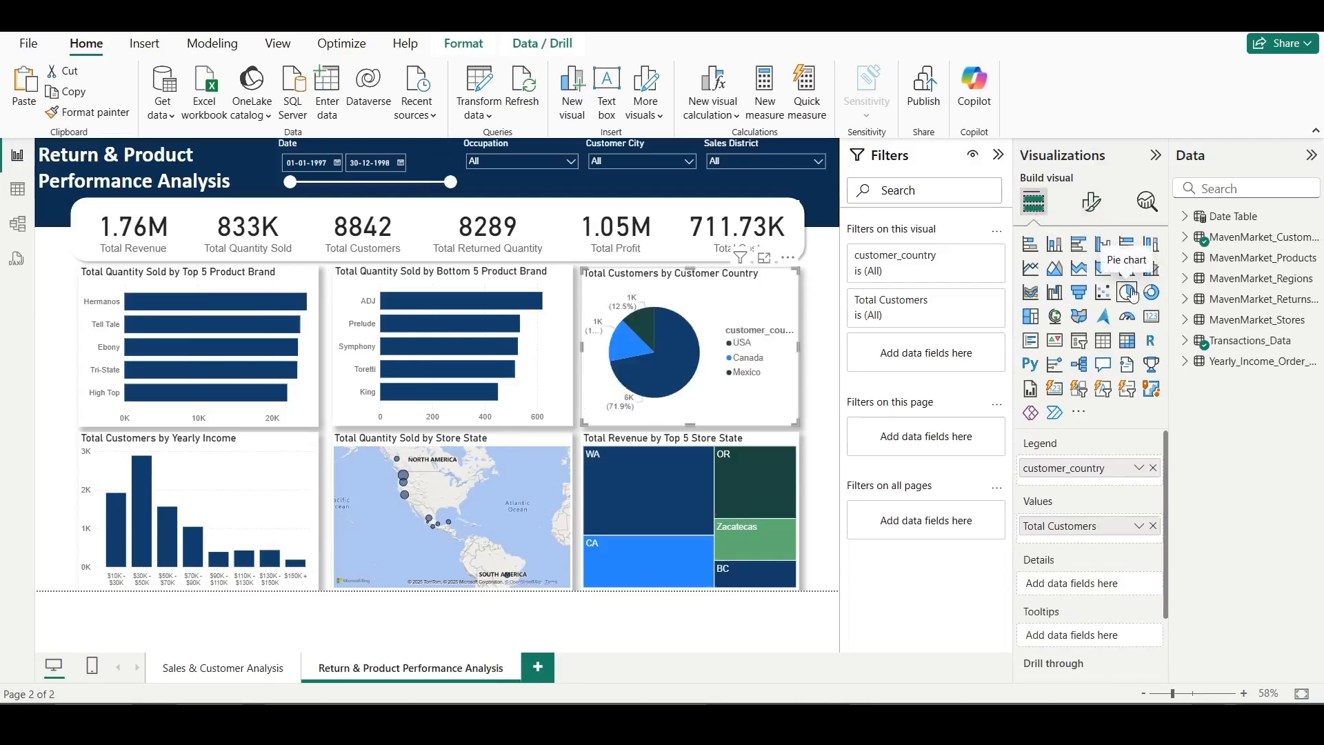
{"action": "left_click", "coordinate": [1154, 468]}
{"action": "left_click", "coordinate": [1215, 188]}
{"action": "type", "text": "pro"}
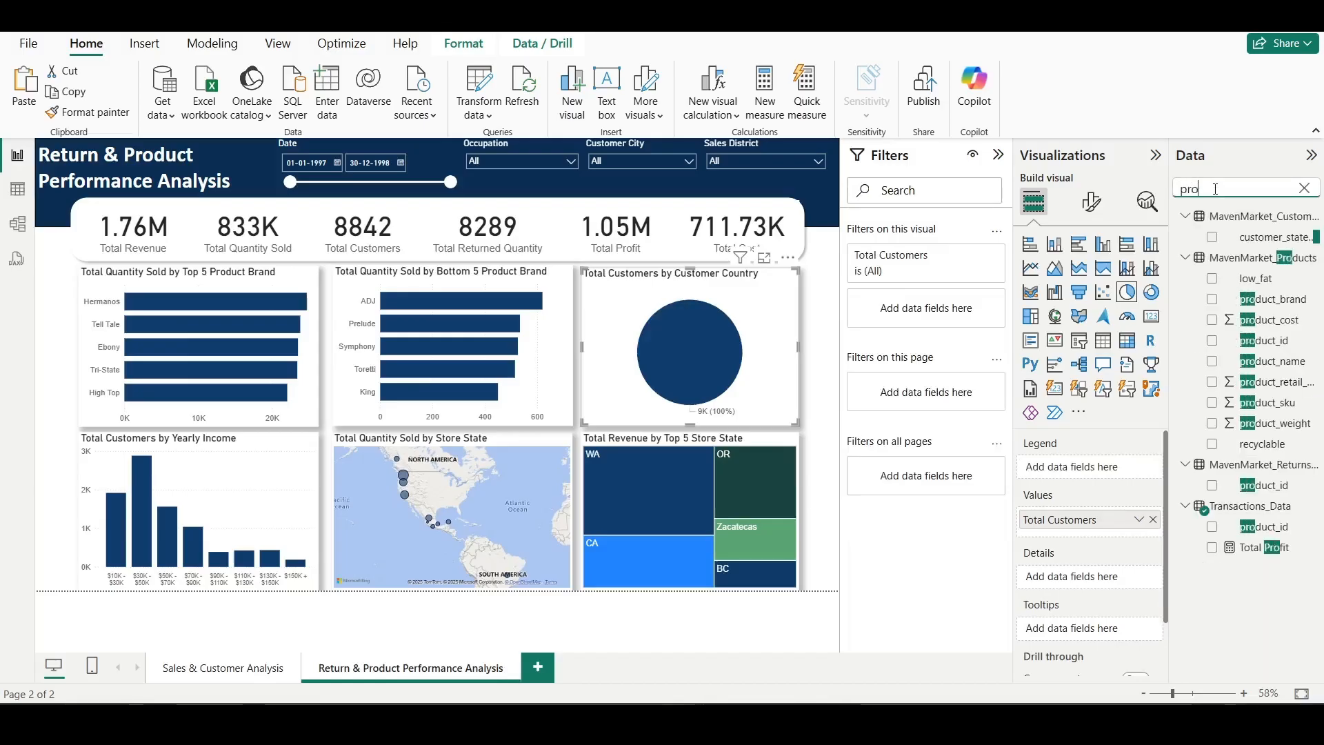
{"action": "type", "text": "duct"}
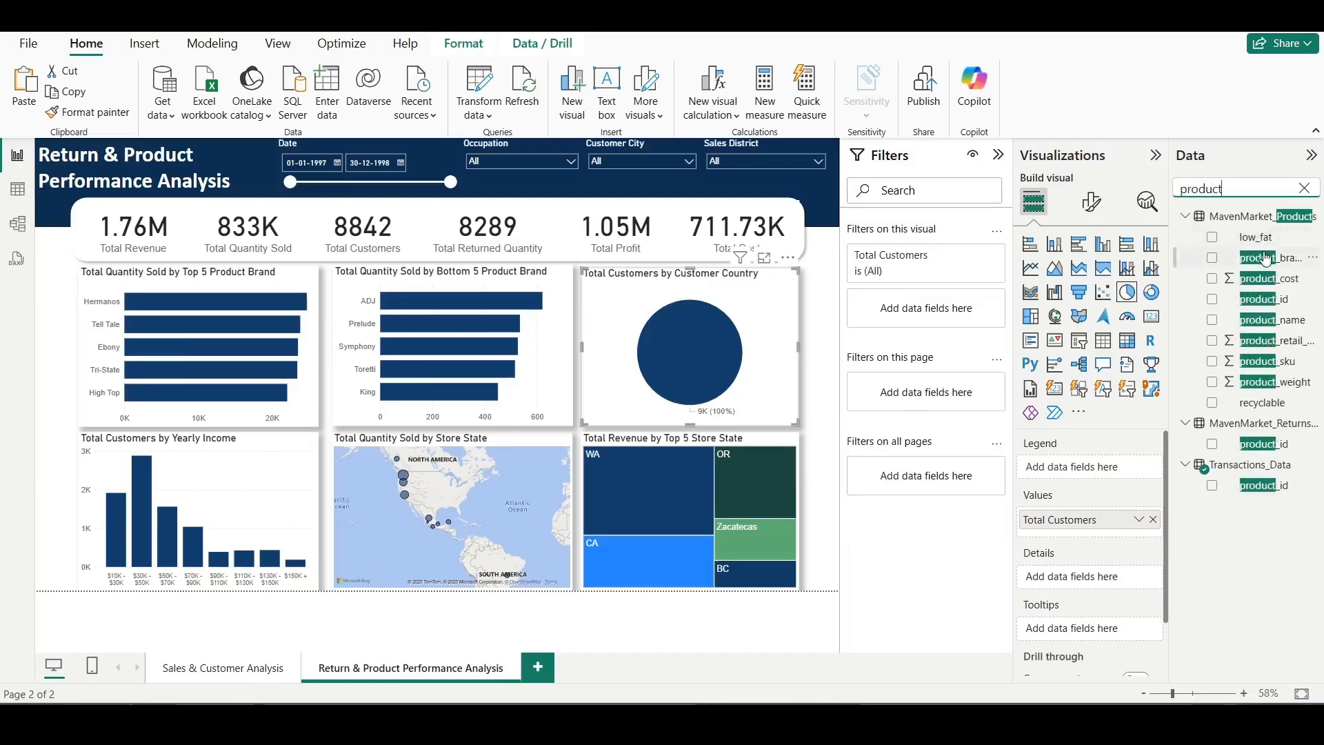
{"action": "left_click_drag", "start_coordinate": [1269, 257], "coordinate": [1090, 467]}
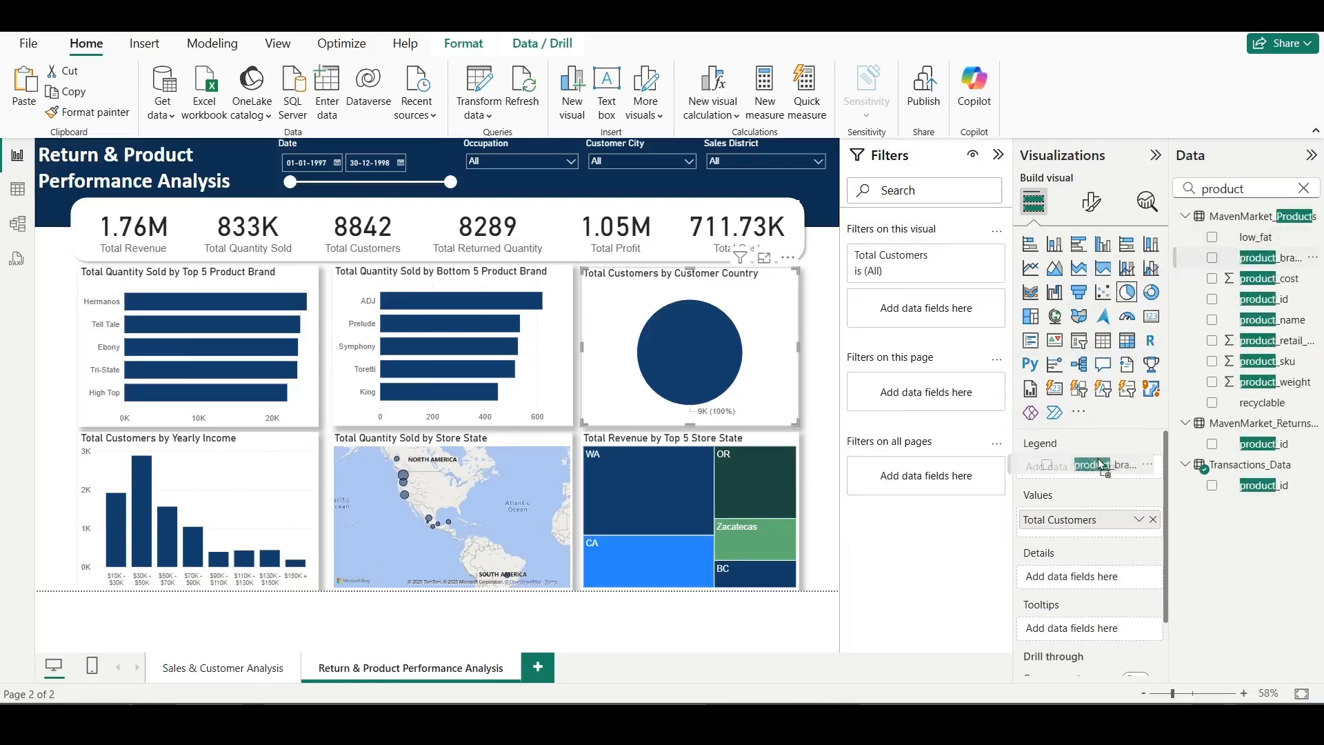
- Replace Total Customers with the Total Profit measure as the pie chart's values
{"action": "left_click", "coordinate": [1153, 527]}
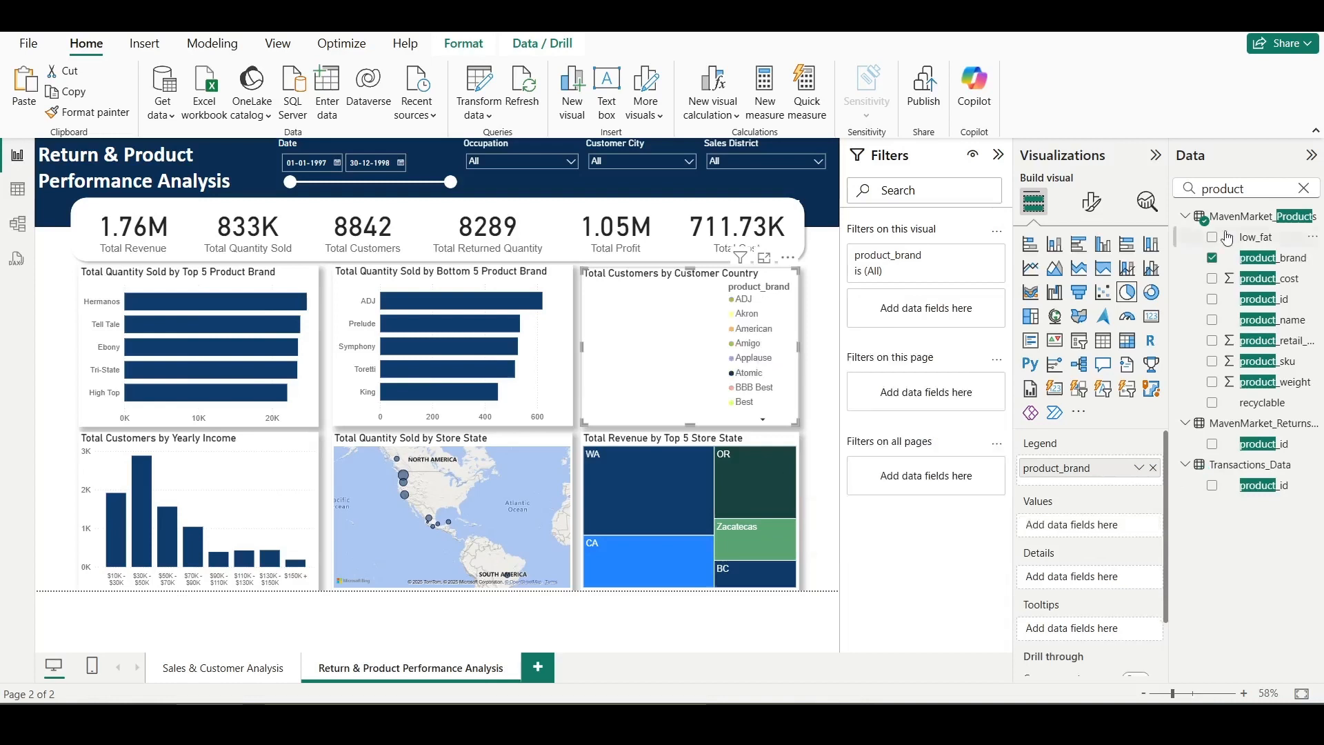
{"action": "double_click", "coordinate": [1228, 189]}
{"action": "type", "text": "Total"}
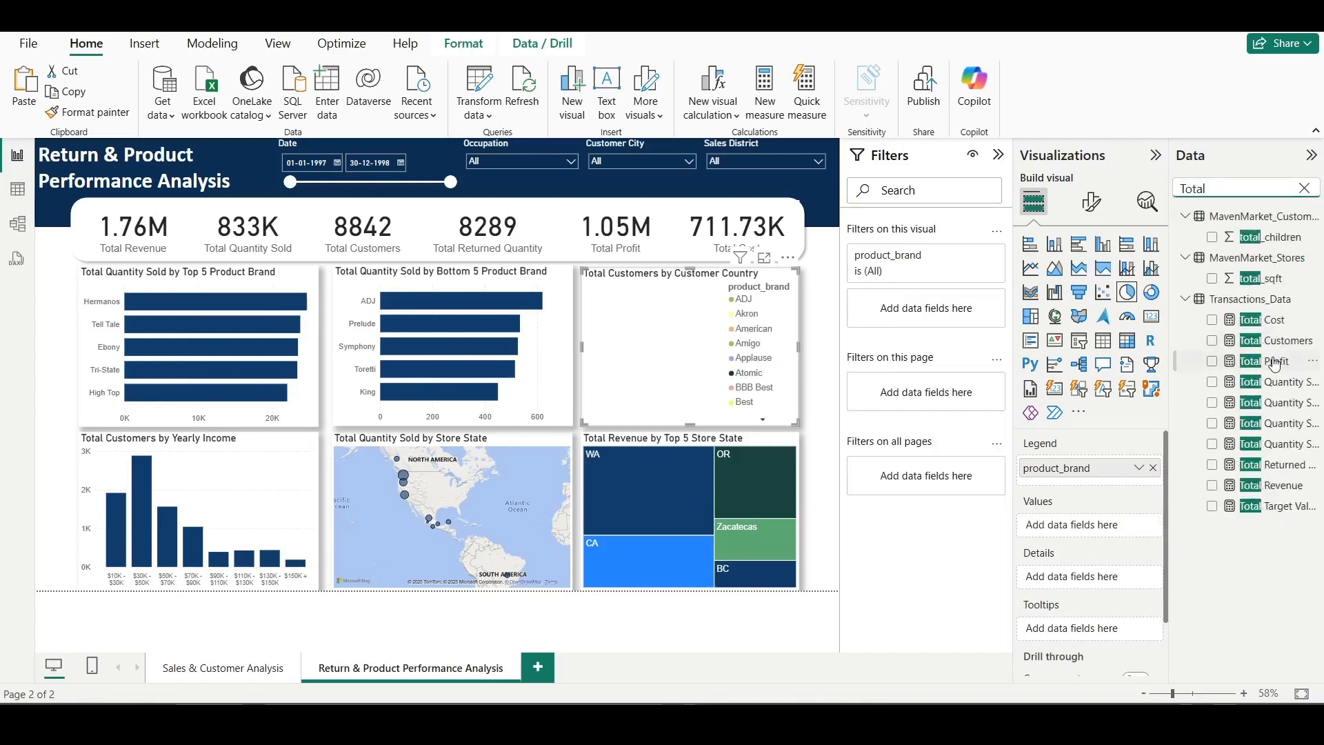
{"action": "left_click_drag", "start_coordinate": [1275, 363], "coordinate": [1090, 528]}
{"action": "left_click", "coordinate": [1305, 188]}
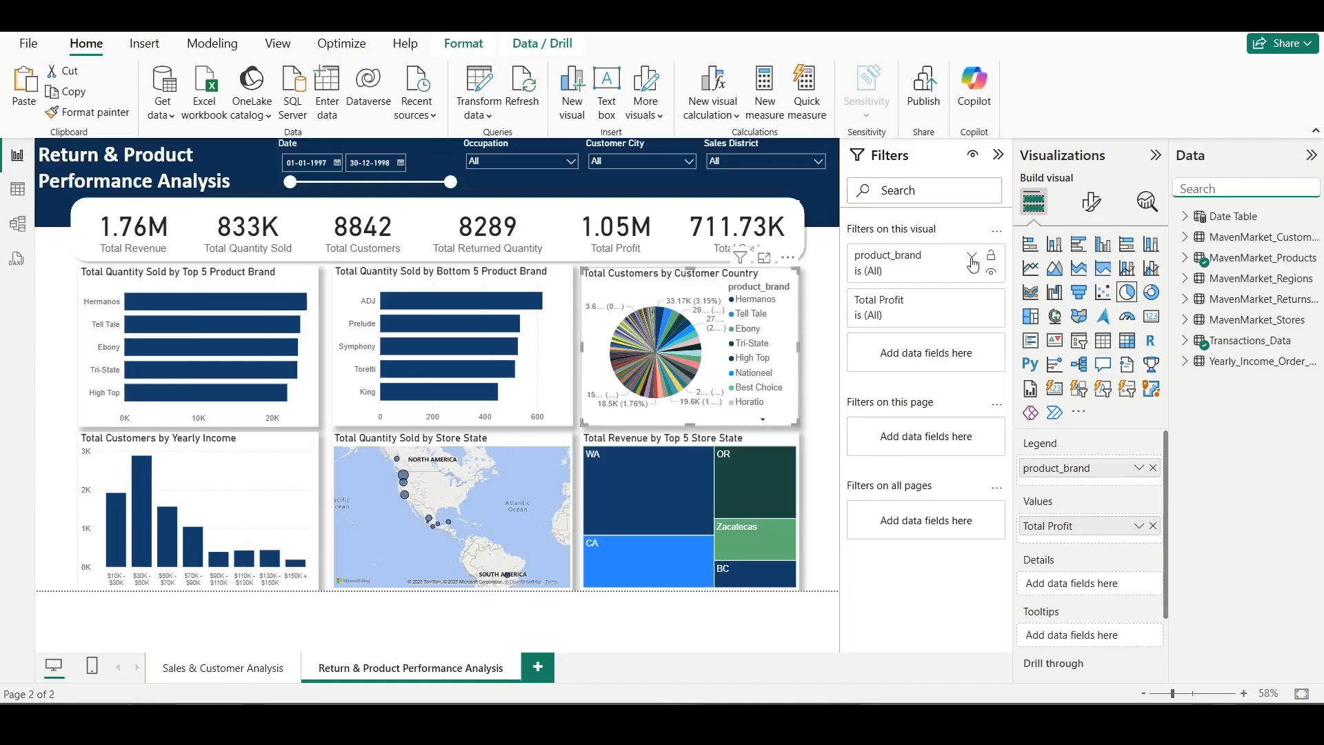
- Filter the pie chart's product_brand with a Top N filter showing the top 5 by Total Profit
{"action": "left_click", "coordinate": [973, 262]}
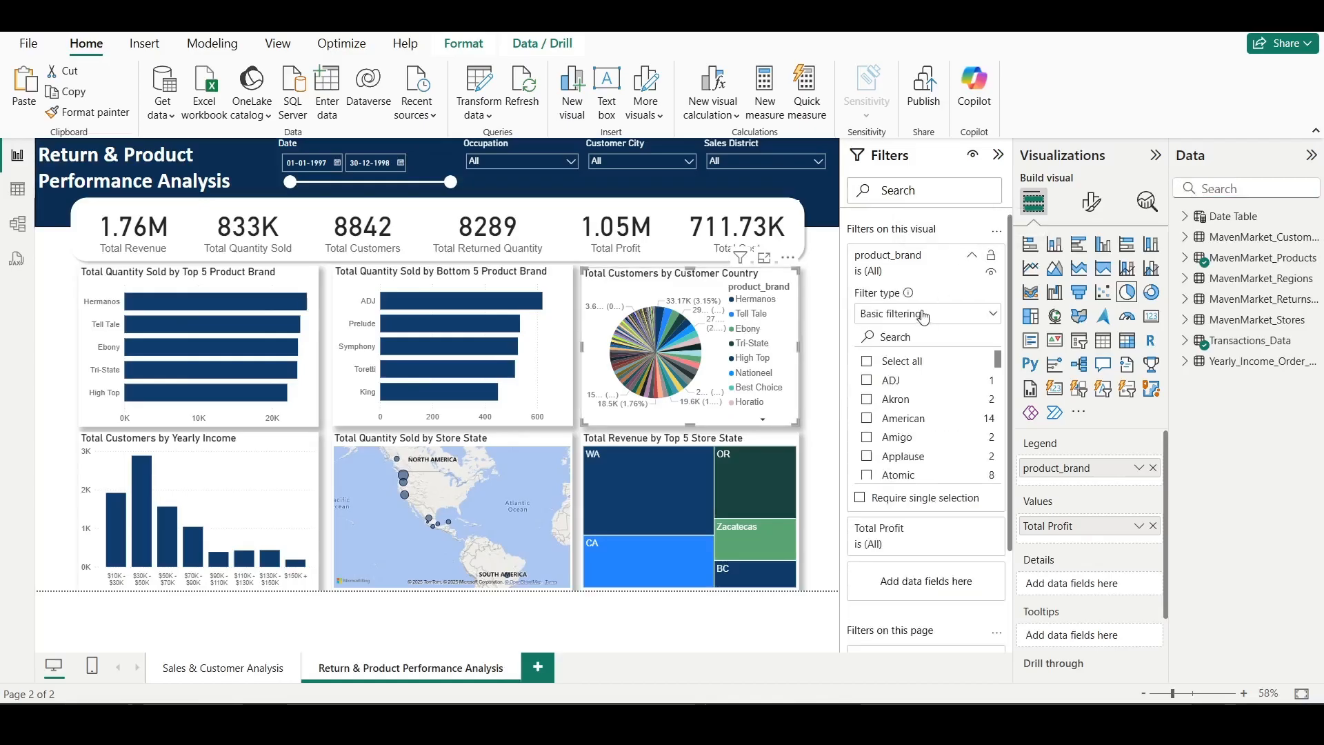
{"action": "left_click", "coordinate": [924, 314]}
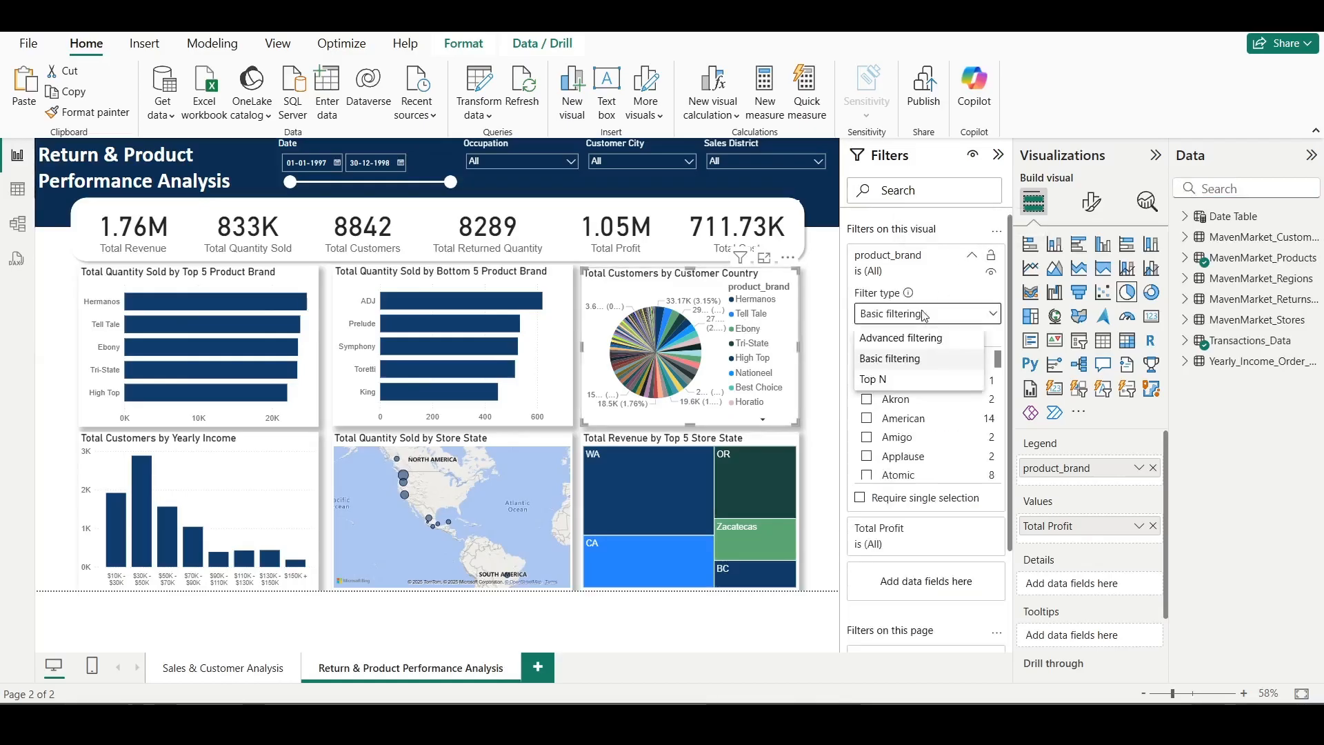
{"action": "left_click", "coordinate": [892, 379]}
{"action": "left_click", "coordinate": [949, 362]}
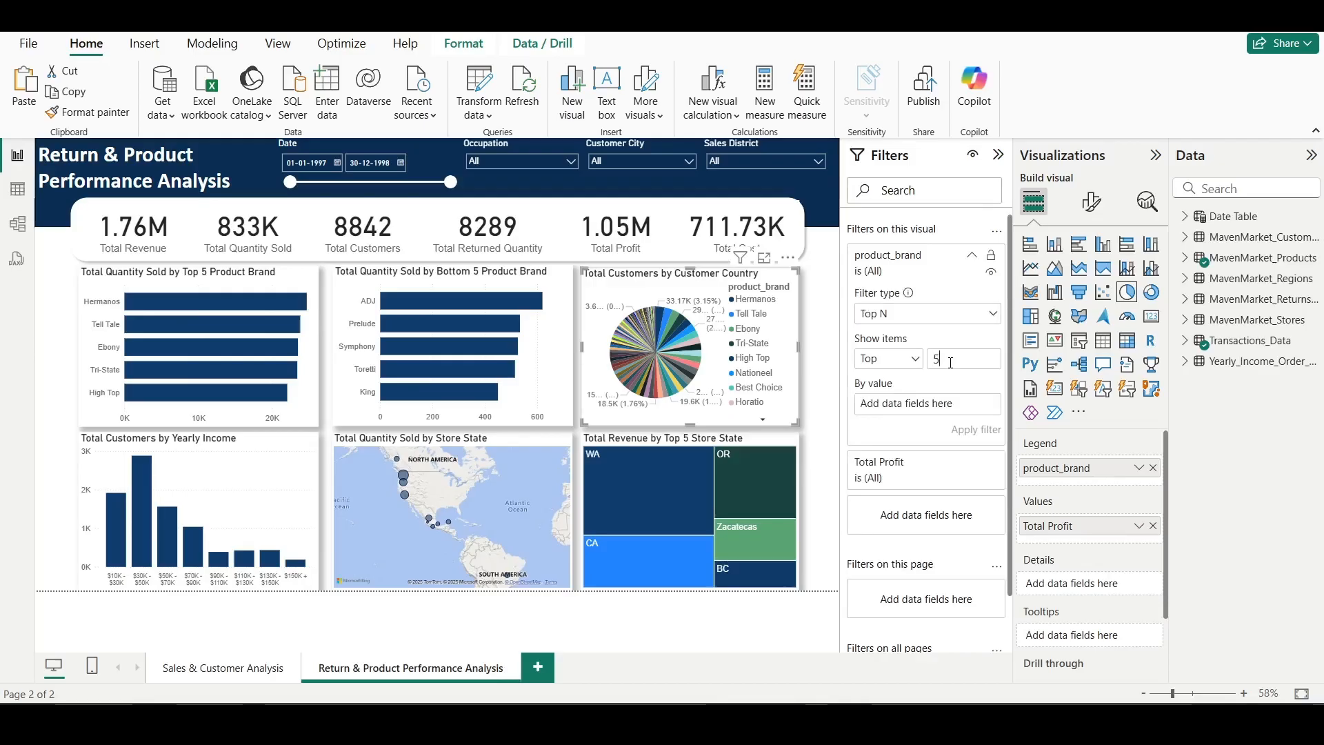
{"action": "left_click", "coordinate": [1185, 340]}
{"action": "left_click_drag", "start_coordinate": [1242, 562], "coordinate": [922, 405]}
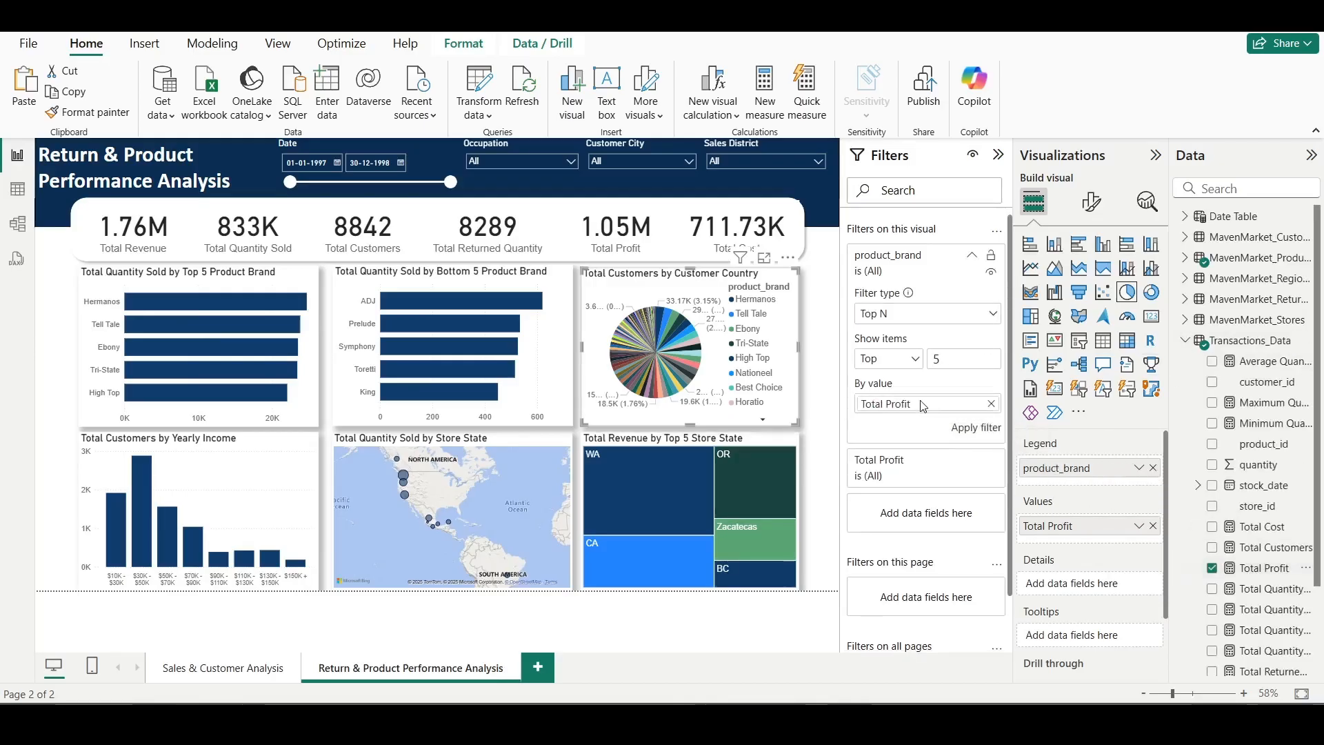
{"action": "left_click", "coordinate": [963, 425]}
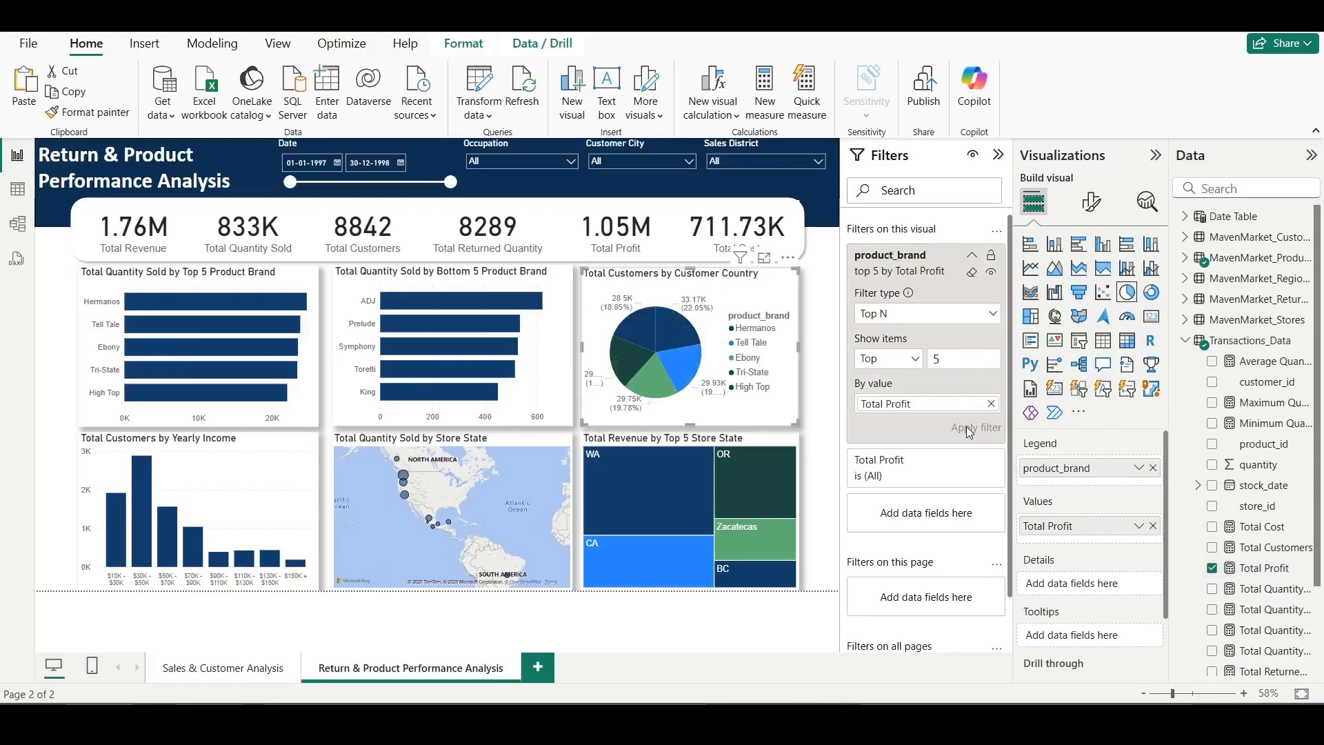
- Change the pie chart's title to "Total Prodit by Top 5 Product Brand"
{"action": "left_click", "coordinate": [1093, 202]}
{"action": "left_click", "coordinate": [1090, 278]}
{"action": "left_click", "coordinate": [1028, 360]}
{"action": "double_click", "coordinate": [1088, 442]}
{"action": "type", "text": "Prodit by Customer Country"}
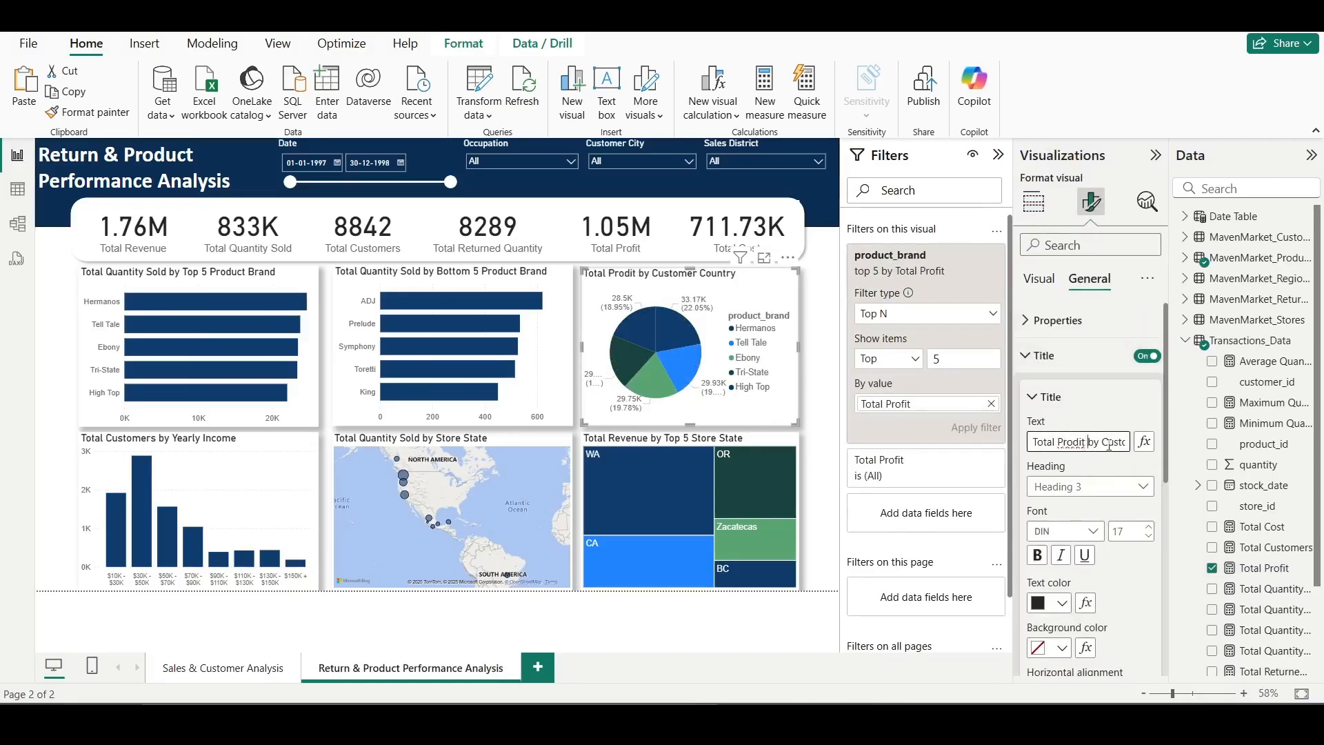
{"action": "double_click", "coordinate": [1119, 445]}
{"action": "left_click", "coordinate": [1103, 445]}
{"action": "type", "text": "Top 5 Product"}
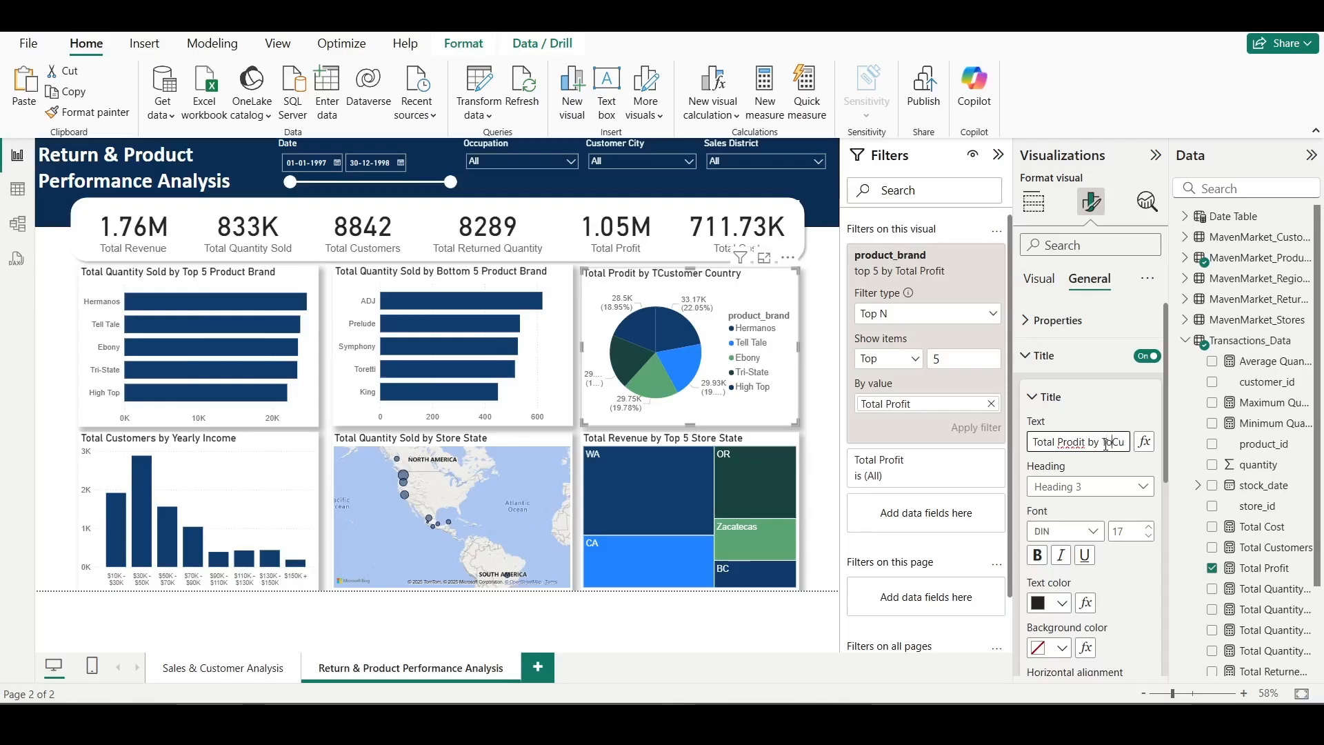
{"action": "type", "text": " Brand"}
{"action": "key", "text": "shift+End"}
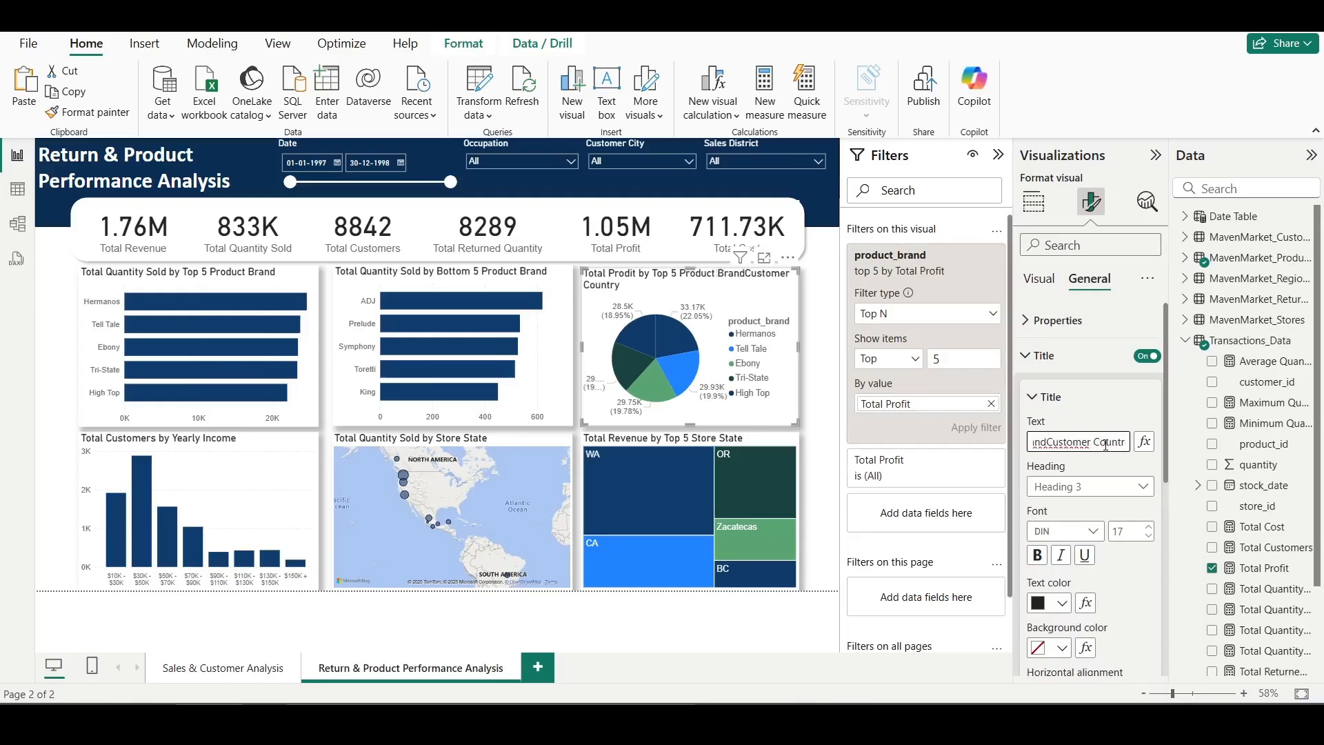
{"action": "key", "text": "BackSpace"}
- Format the pie chart's legend text in black at font size 10
{"action": "left_click", "coordinate": [767, 290]}
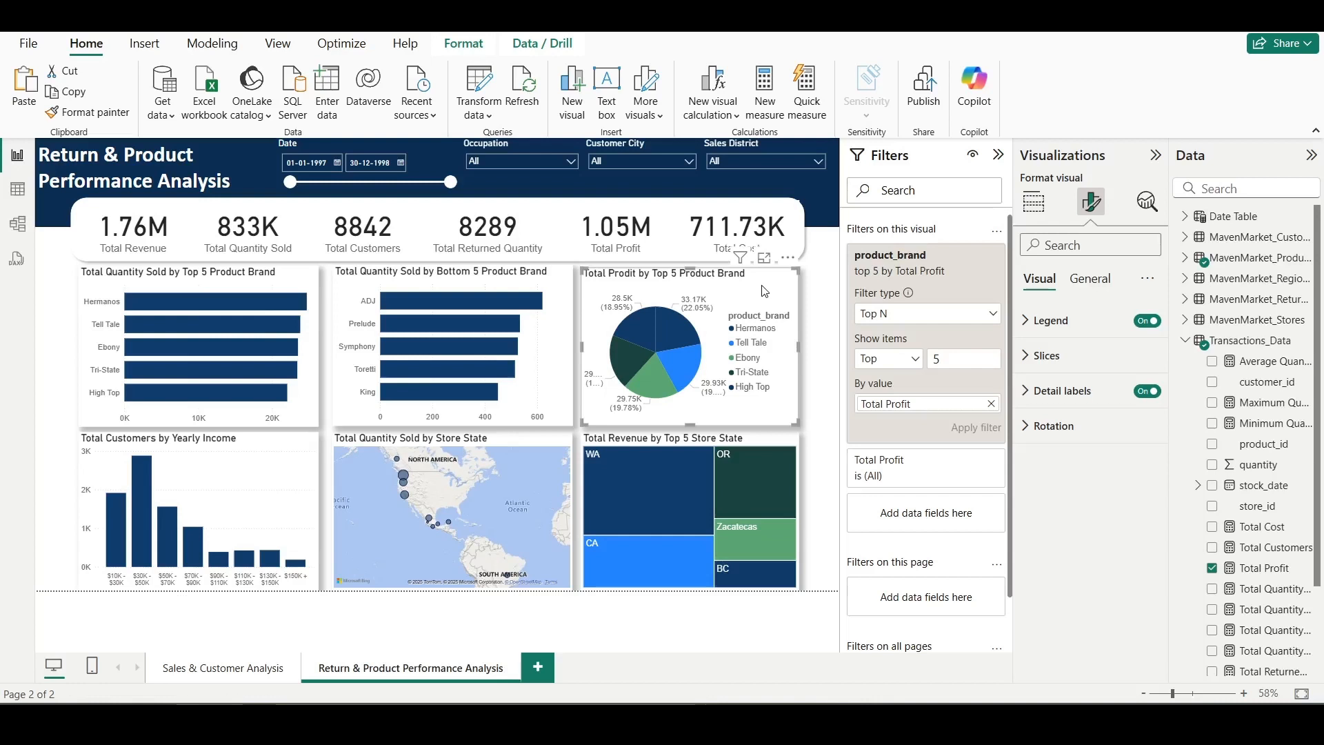
{"action": "left_click", "coordinate": [1025, 323]}
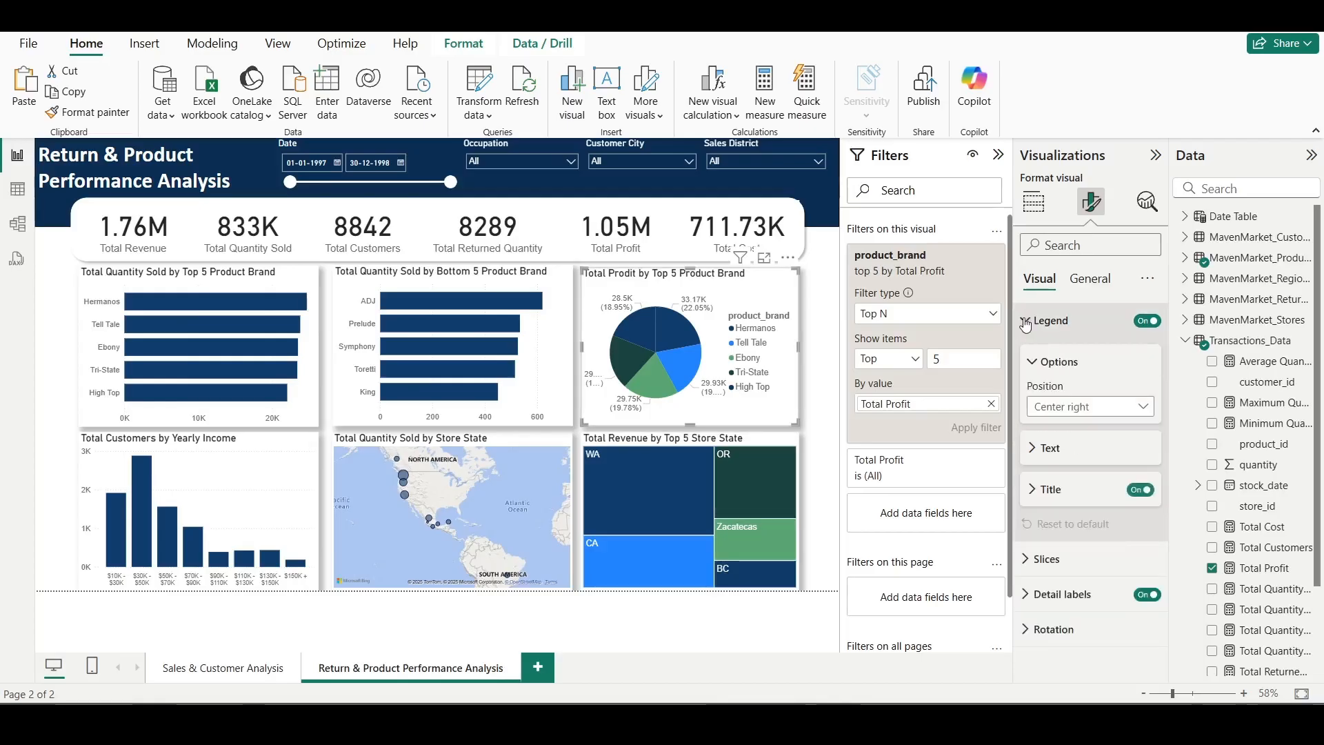
{"action": "left_click", "coordinate": [1034, 452]}
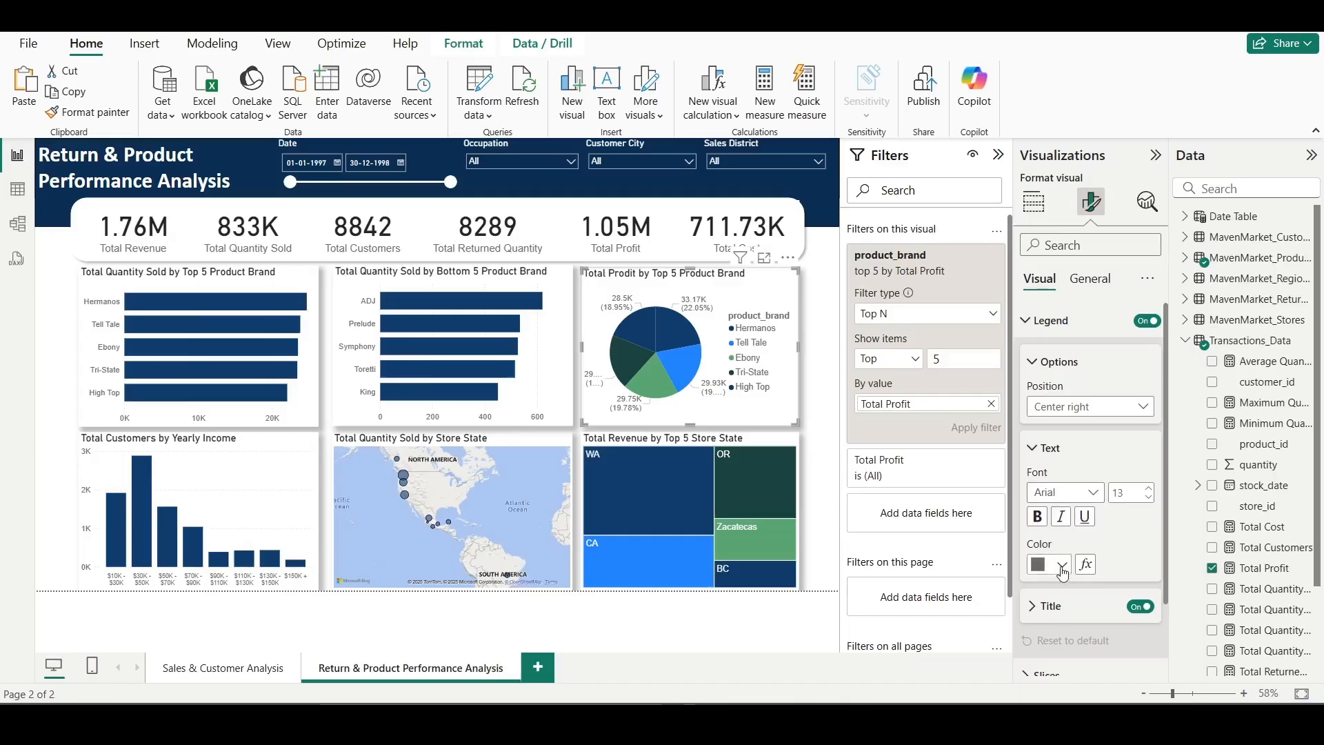
{"action": "left_click", "coordinate": [1063, 571]}
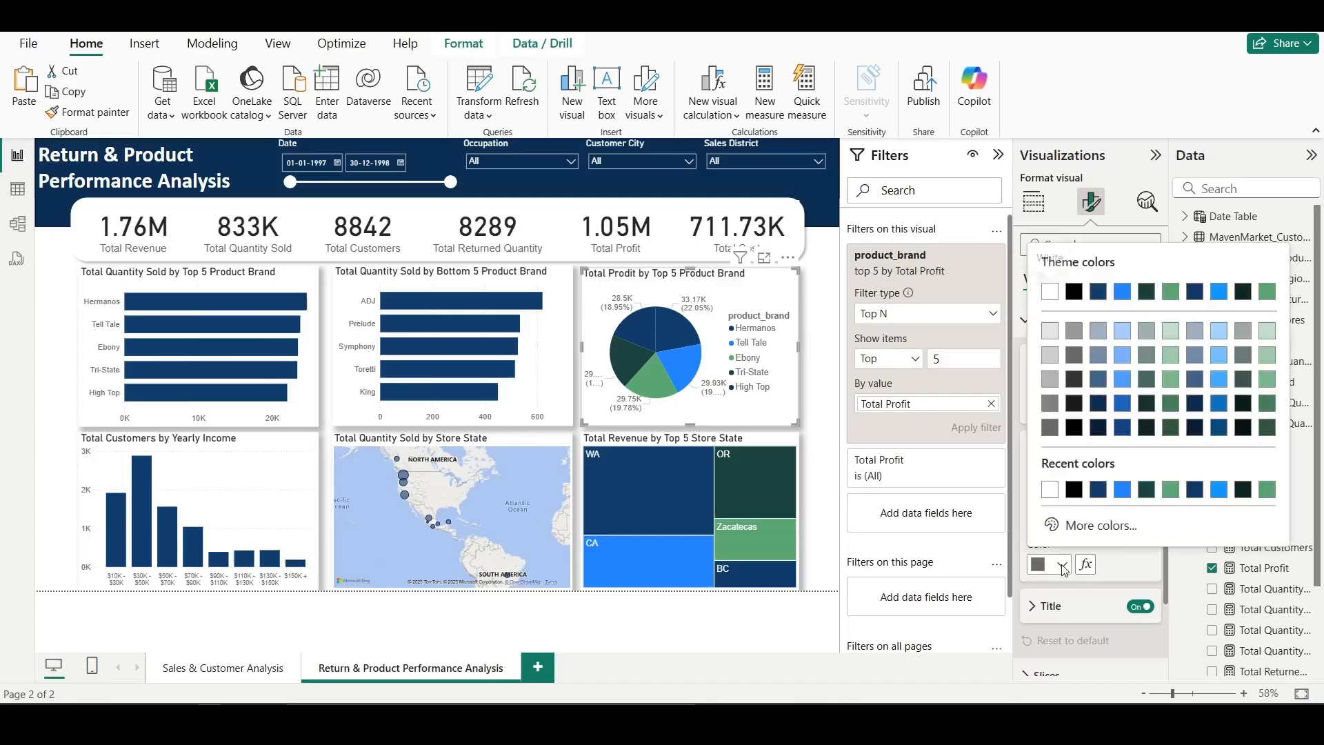
{"action": "left_click", "coordinate": [1078, 495]}
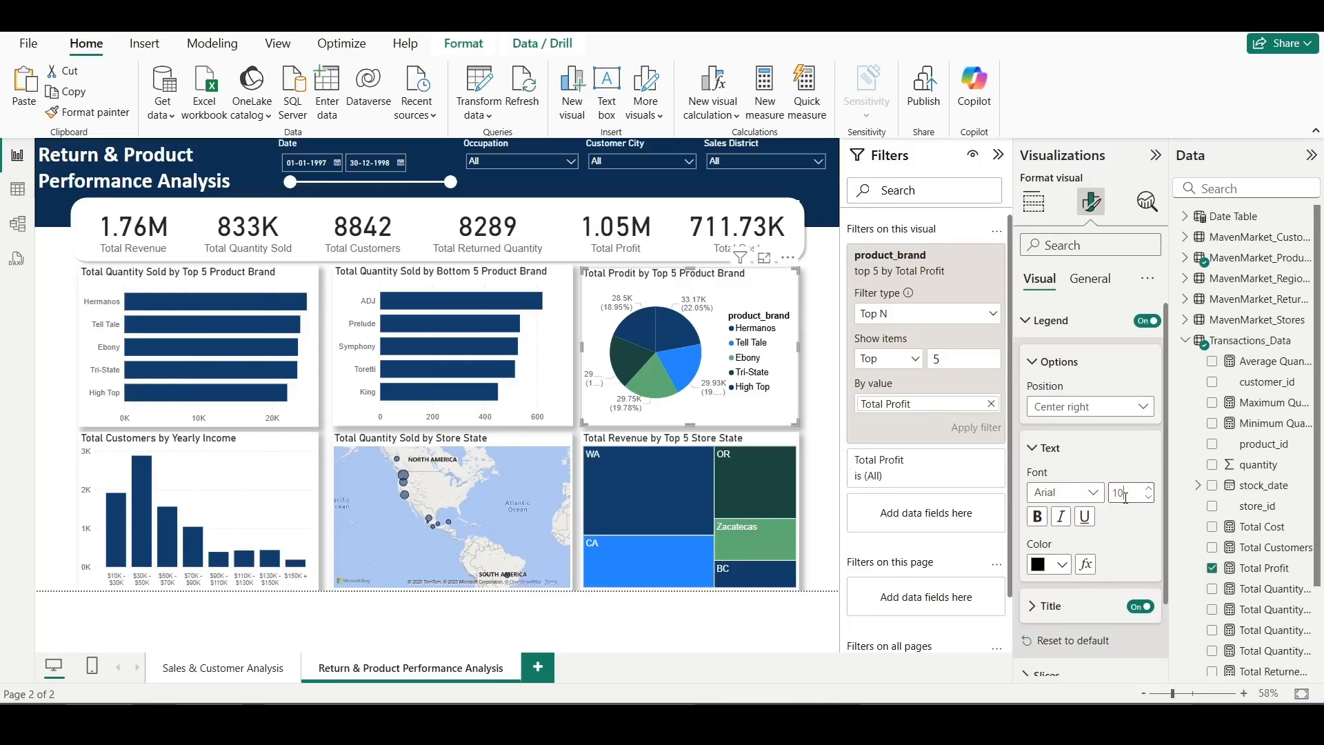
{"action": "key", "text": "Return"}
{"action": "left_click", "coordinate": [1033, 362]}
{"action": "left_click", "coordinate": [1026, 320]}
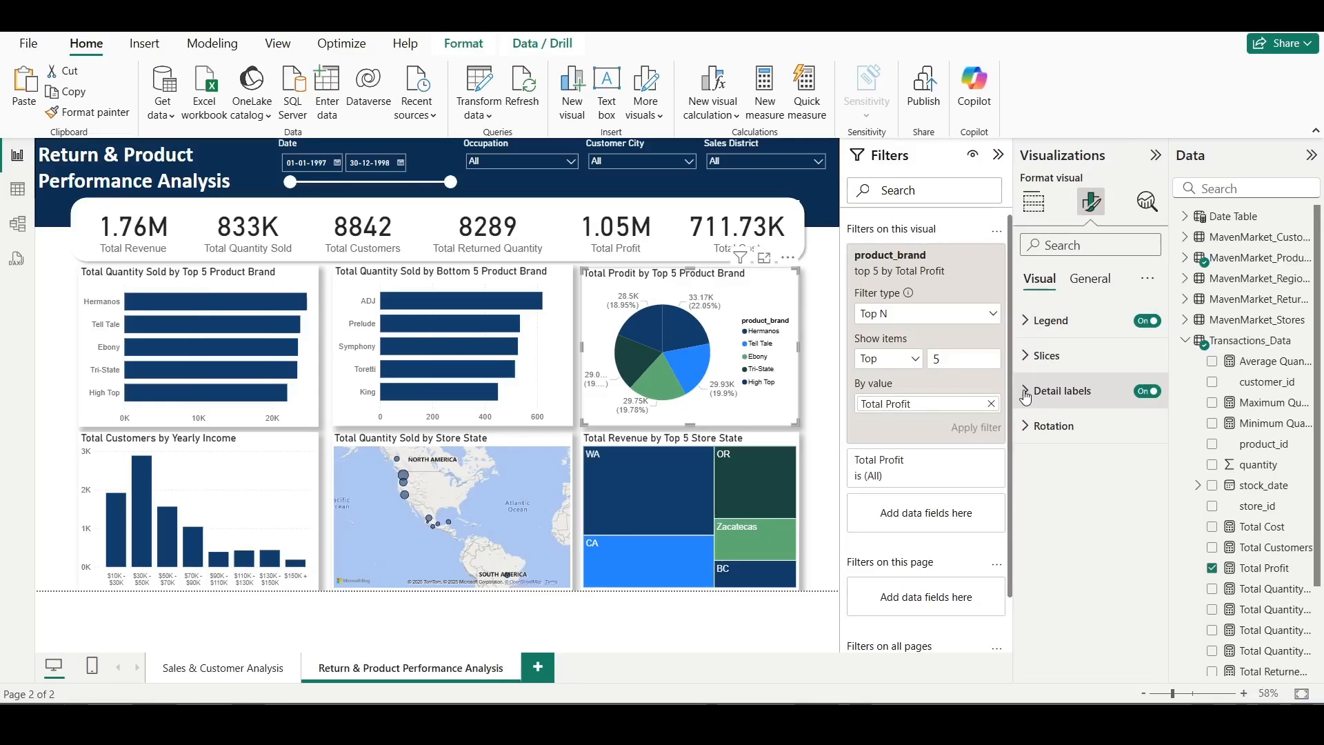
- Format the pie chart's detail label values in black at font size 10
{"action": "left_click", "coordinate": [1026, 392]}
{"action": "scroll", "coordinate": [1060, 603], "scroll_direction": "down", "scroll_amount": 3}
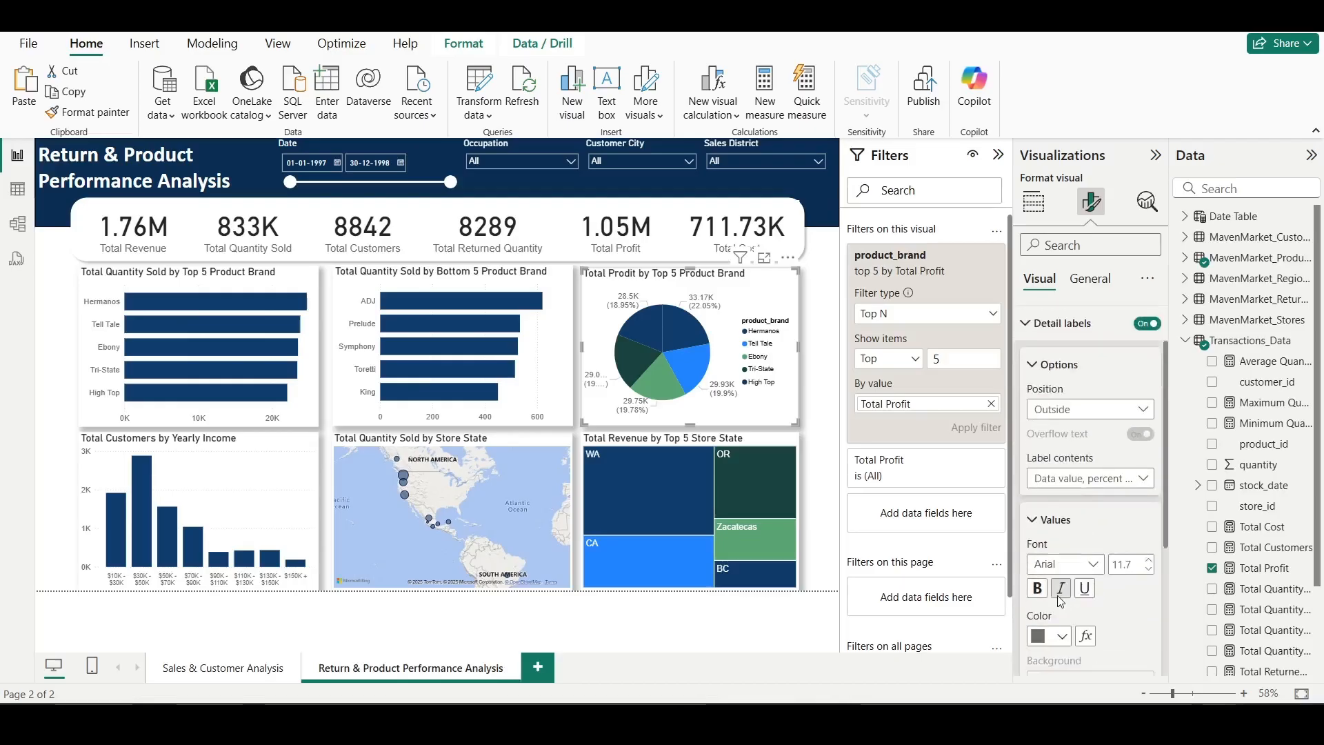
{"action": "left_click", "coordinate": [1065, 603]}
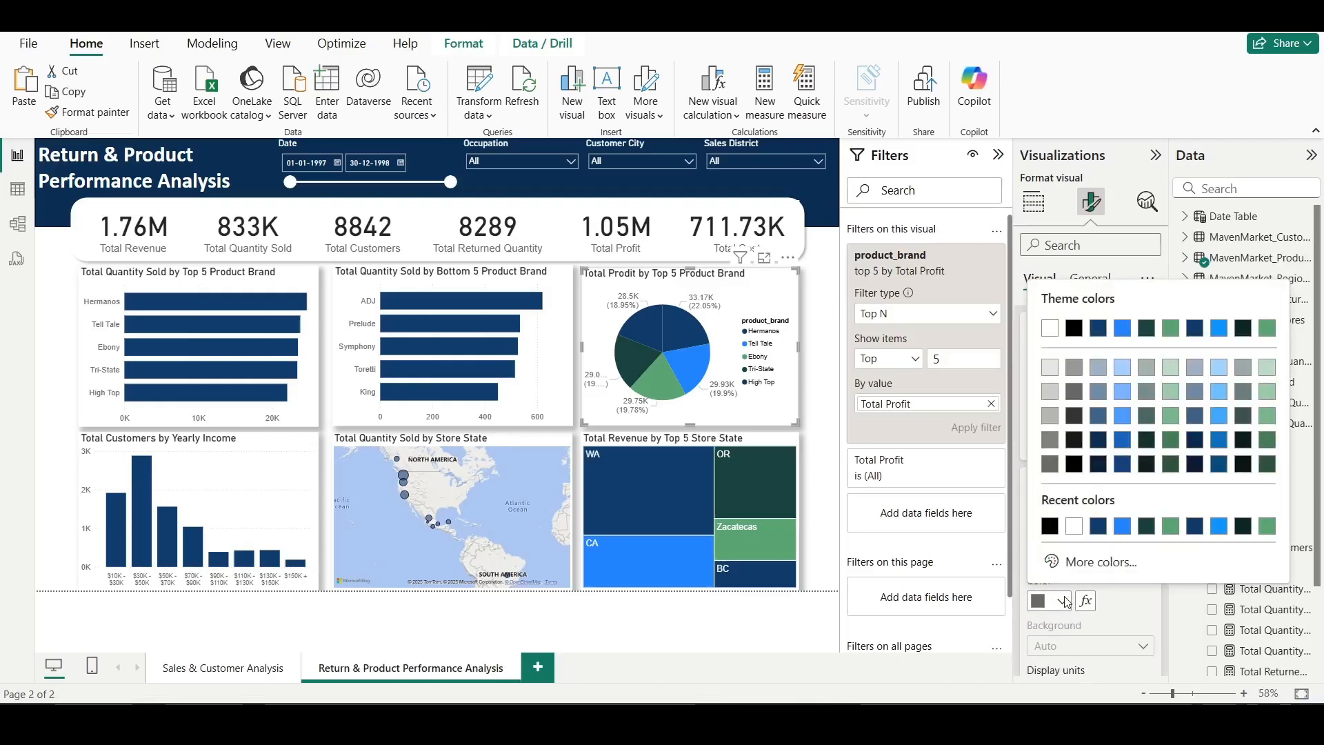
{"action": "left_click", "coordinate": [1055, 529]}
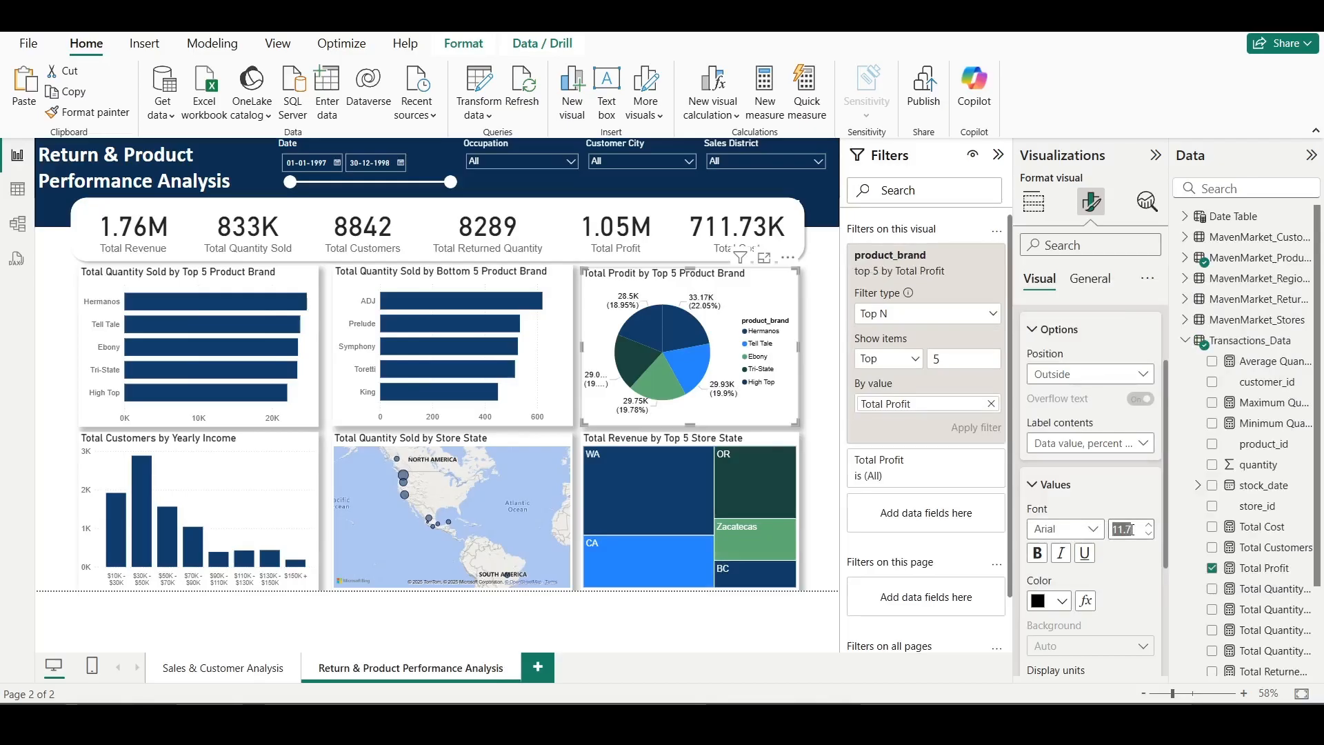
{"action": "type", "text": "10"}
{"action": "key", "text": "Return"}
- Set the pie chart's detail labels to 0 value decimal places and 0 percentage decimal places
{"action": "scroll", "coordinate": [1083, 552], "scroll_direction": "down", "scroll_amount": 5}
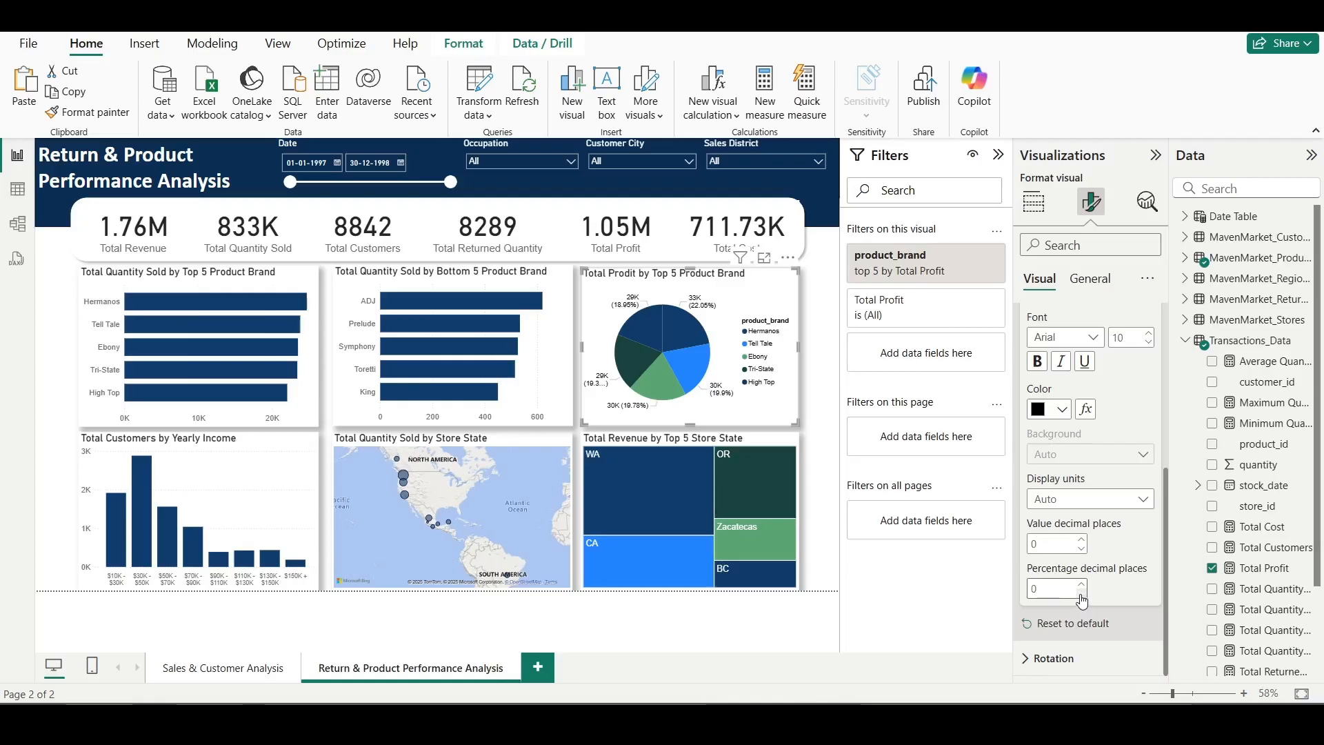
{"action": "scroll", "coordinate": [1043, 543], "scroll_direction": "up", "scroll_amount": 5}
{"action": "left_click", "coordinate": [1027, 390]}
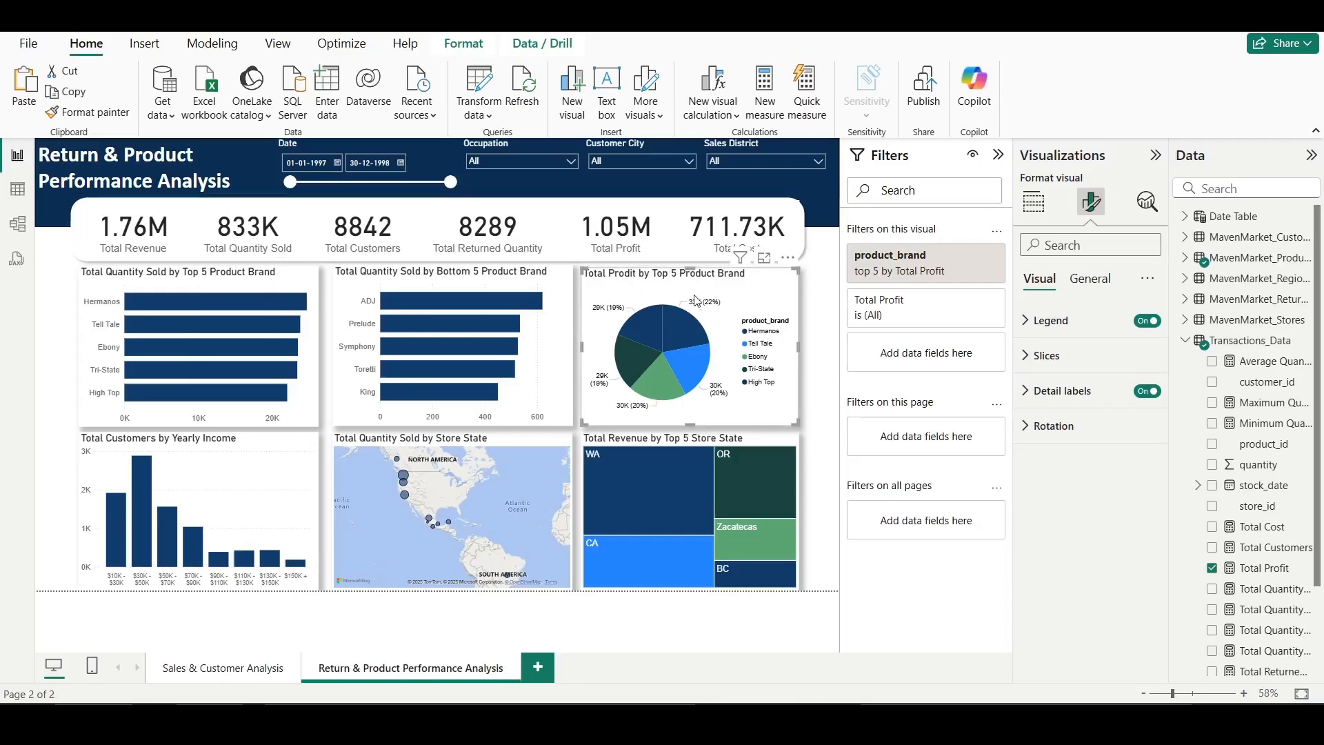
- Correct the pie chart's title to "Total Profit by Top 5 Product Brand"
{"action": "left_click", "coordinate": [1084, 280]}
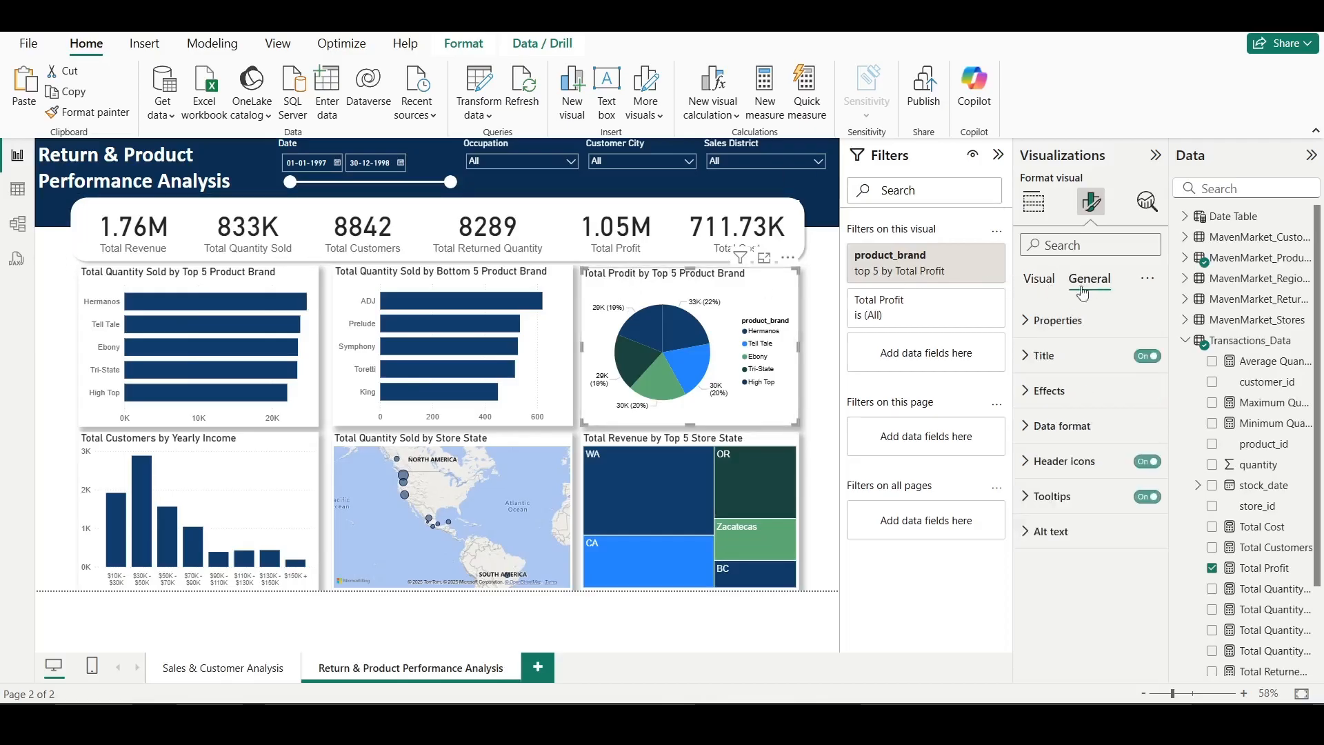
{"action": "left_click", "coordinate": [1080, 356]}
{"action": "left_click", "coordinate": [1079, 444]}
{"action": "key", "text": "BackSpace"}
{"action": "type", "text": "f"}
- Color the Y-axis values black in the Total Quantity Sold by Bottom 5 Product Brand chart
{"action": "left_click", "coordinate": [559, 352]}
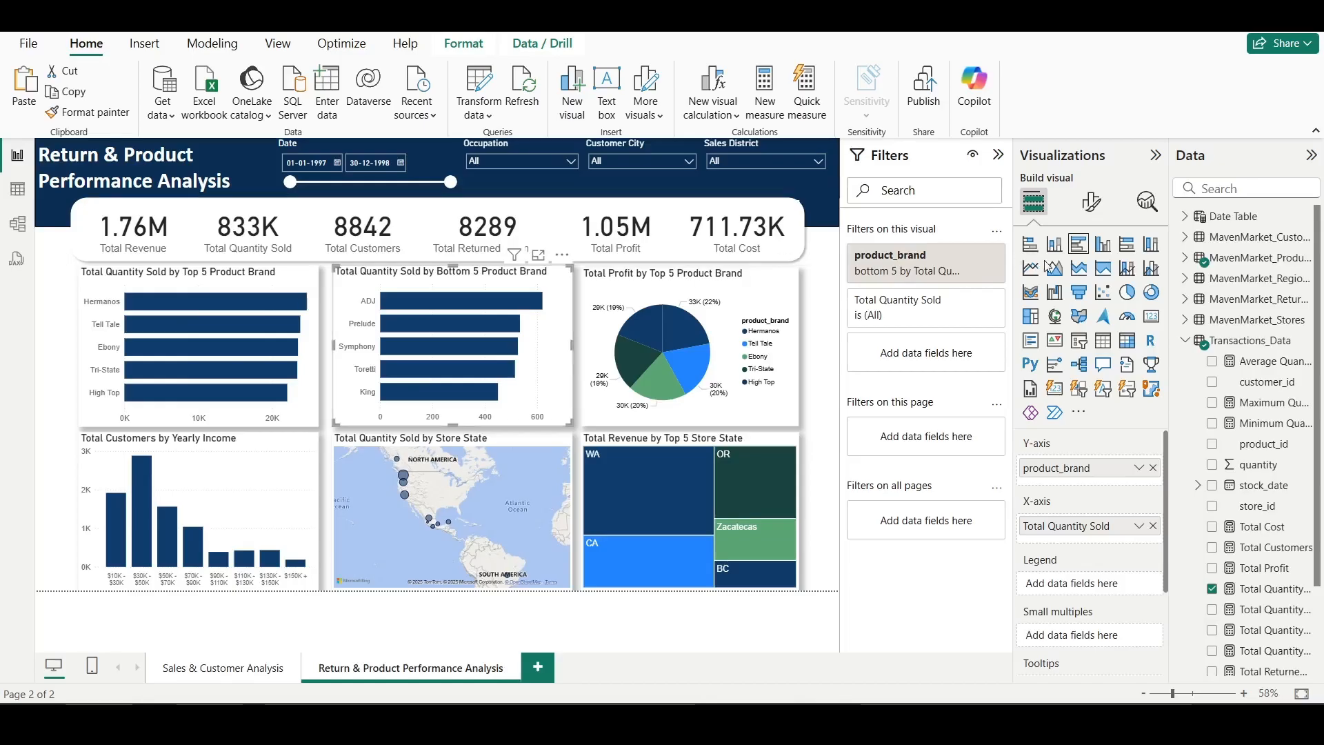
{"action": "left_click", "coordinate": [1090, 202]}
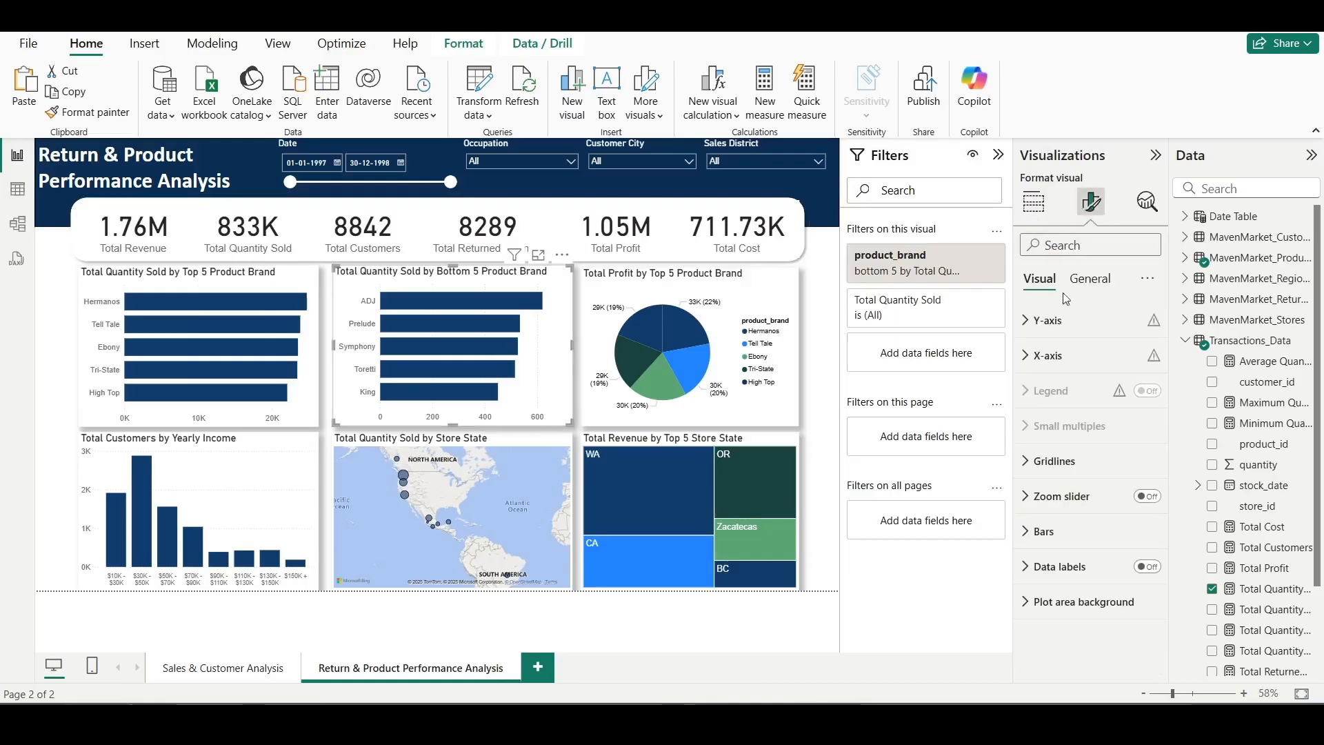
{"action": "left_click", "coordinate": [1026, 322]}
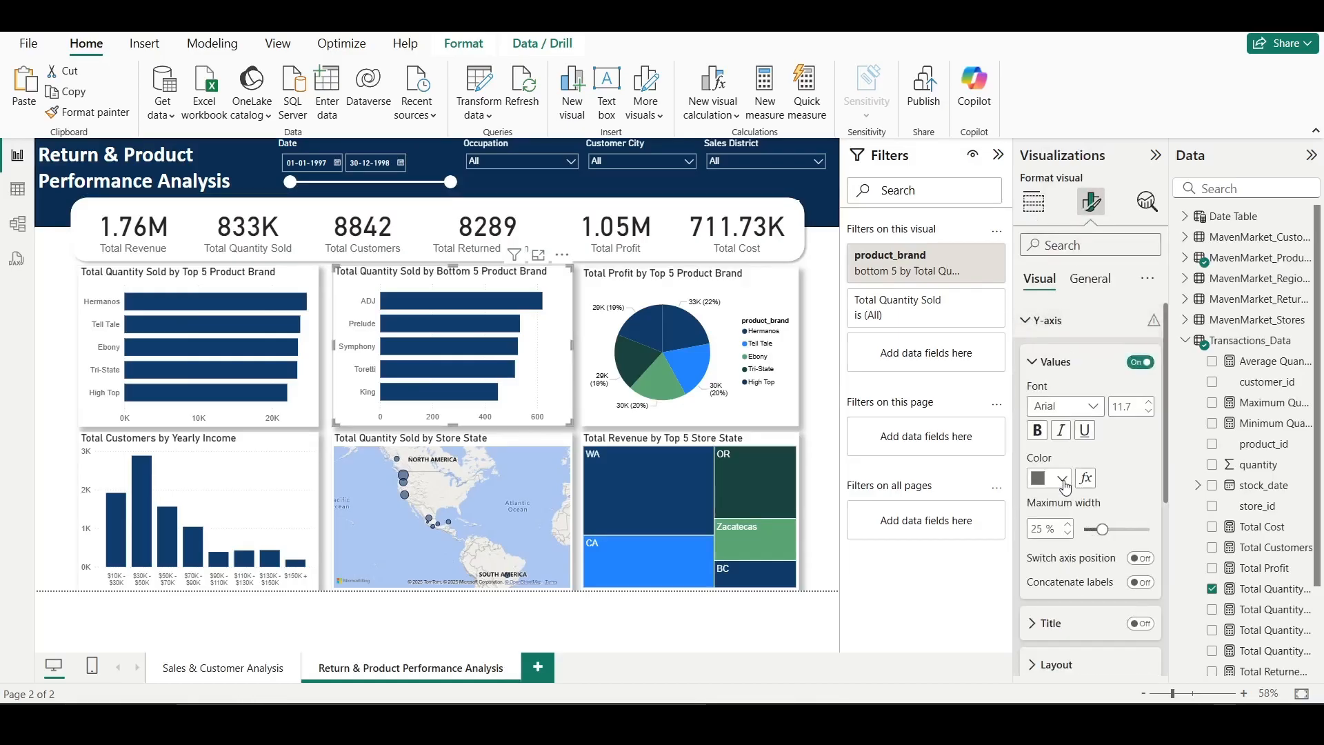
{"action": "left_click", "coordinate": [1063, 479]}
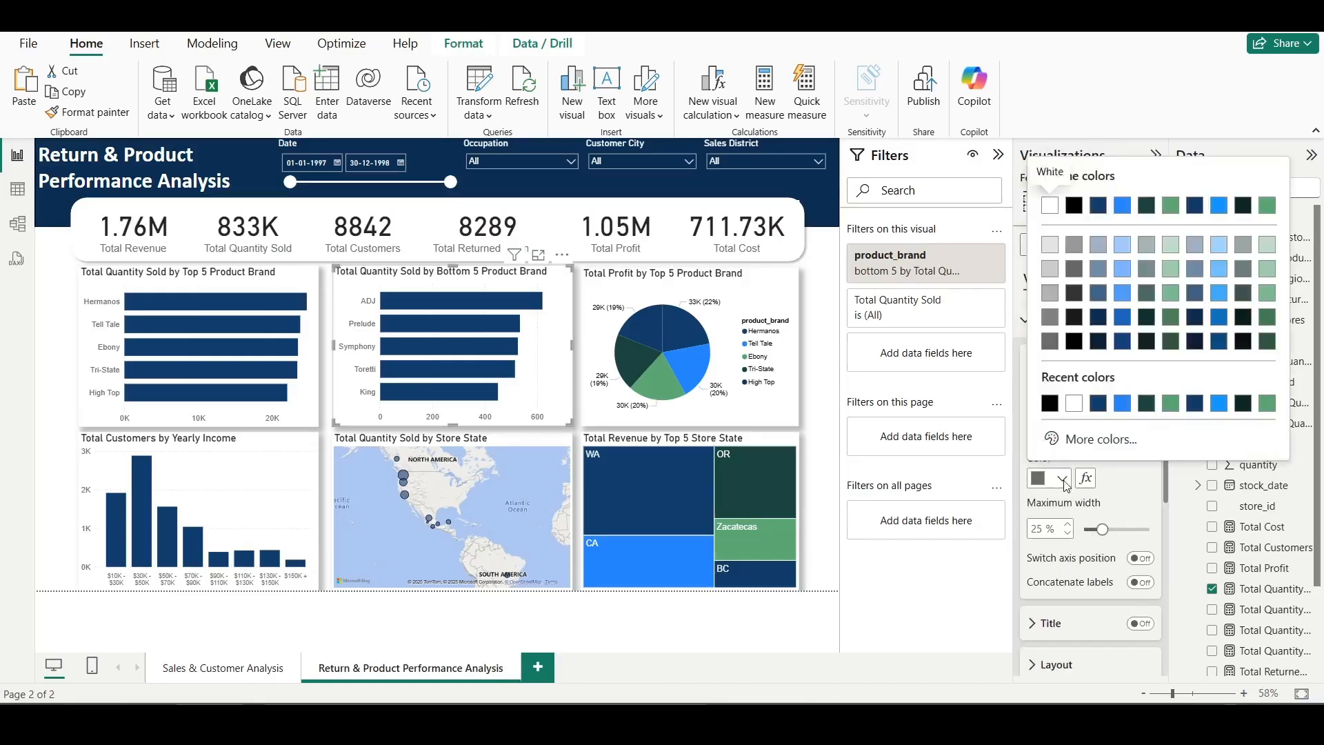
{"action": "left_click", "coordinate": [1050, 403]}
{"action": "left_click", "coordinate": [1025, 321]}
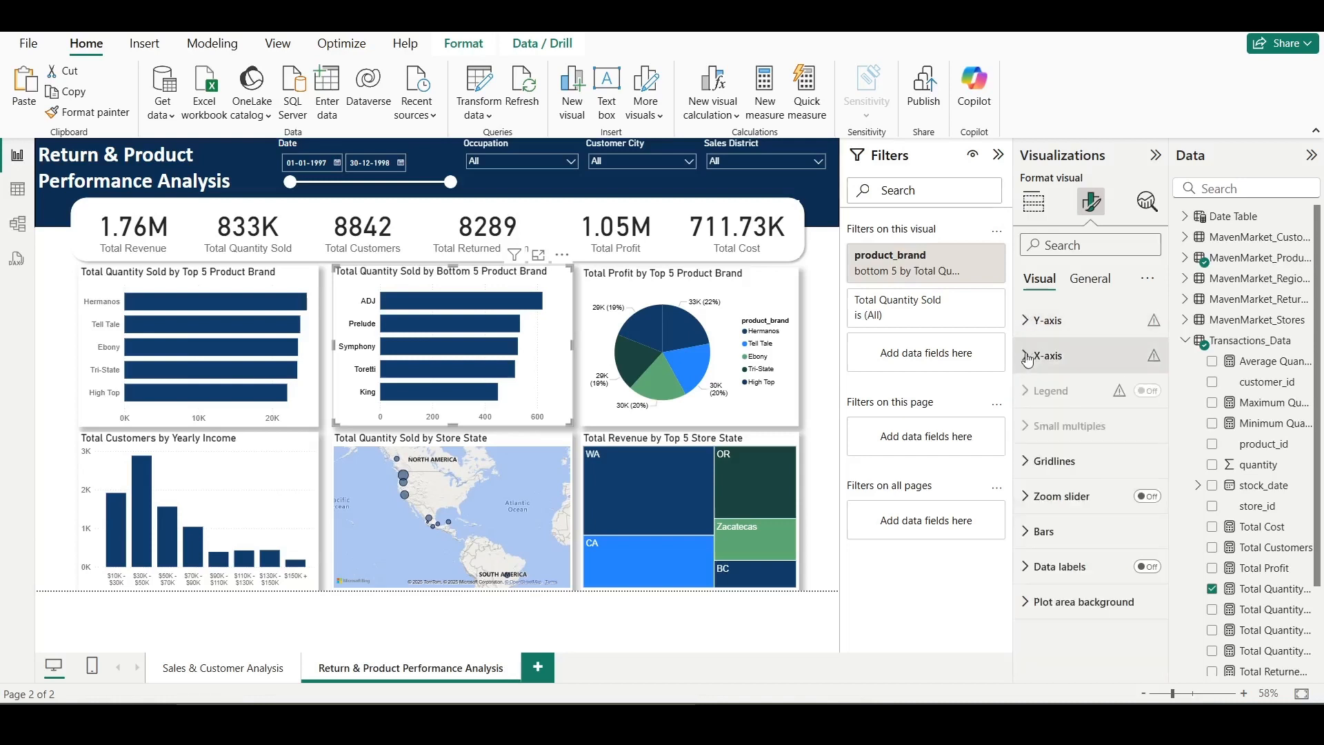
- Color the Bottom 5 Product Brand chart's X-axis values black and copy its formatting to the Top 5 Product Brand bar chart
{"action": "left_click", "coordinate": [1028, 356]}
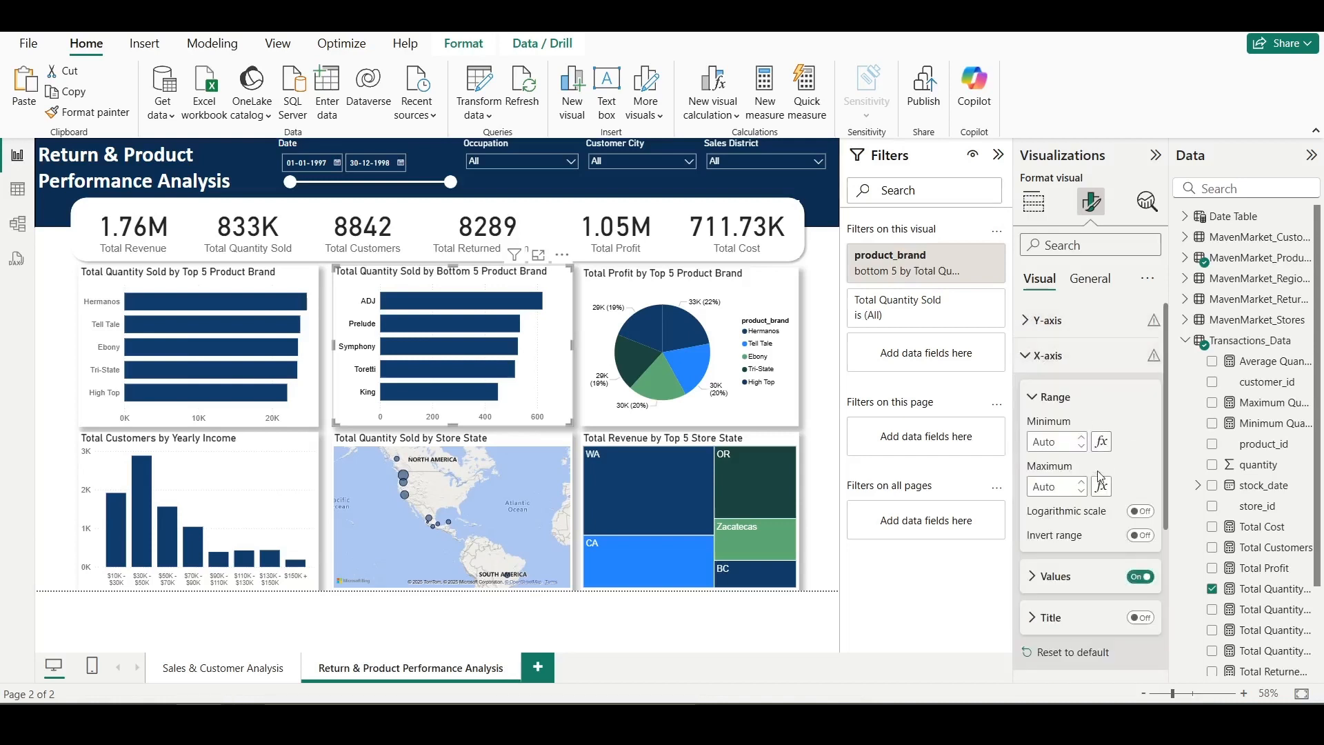
{"action": "left_click", "coordinate": [1048, 577]}
{"action": "left_click", "coordinate": [1062, 510]}
{"action": "left_click", "coordinate": [1050, 435]}
{"action": "left_click", "coordinate": [1035, 355]}
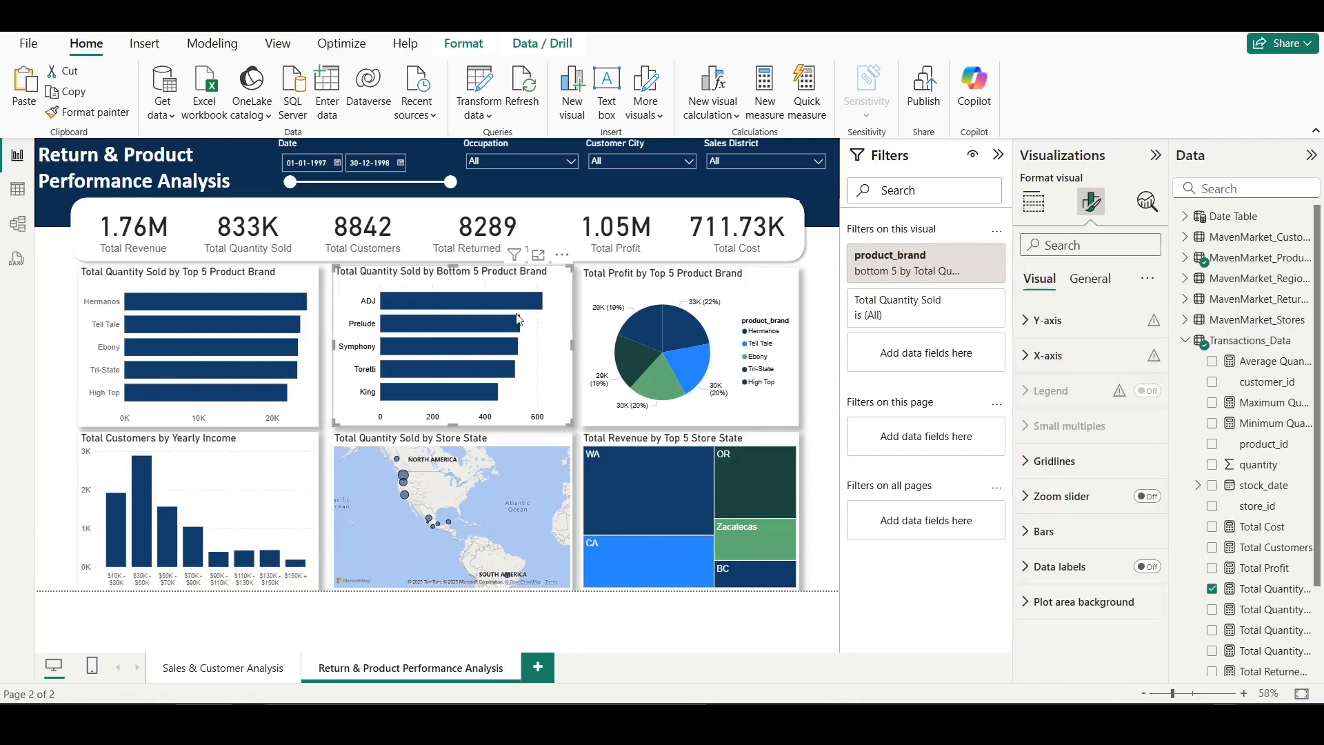
{"action": "left_click", "coordinate": [94, 117]}
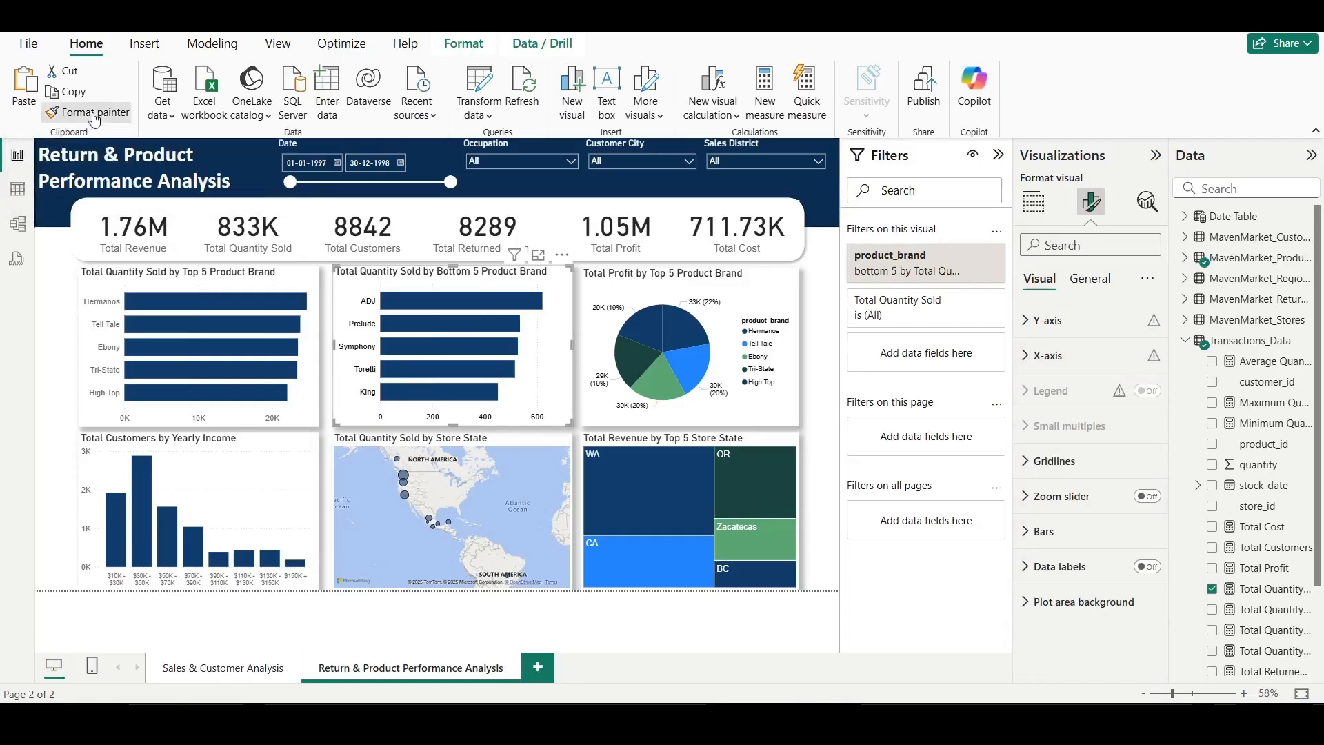
{"action": "left_click", "coordinate": [114, 281]}
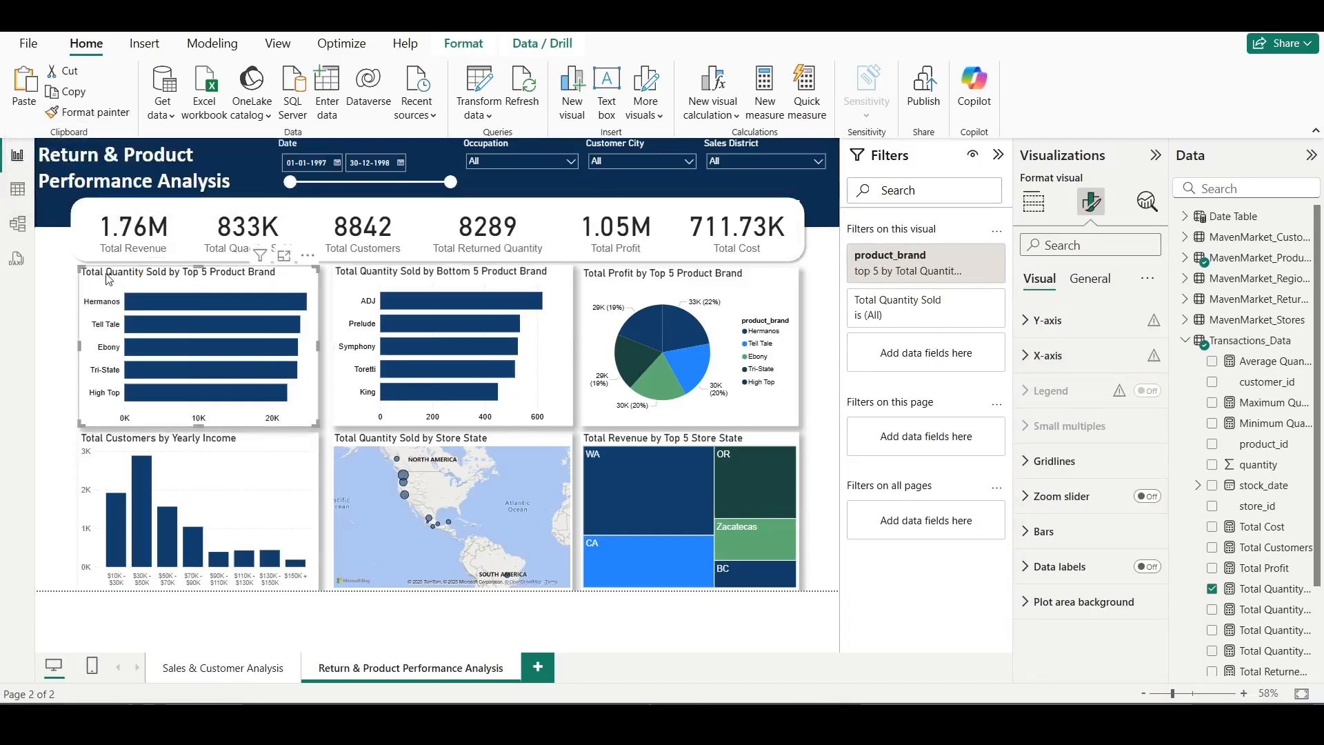
- Convert the Total Customers by Yearly Income chart to a donut chart and replace yearly_income with sales_region as its legend
{"action": "left_click", "coordinate": [314, 442]}
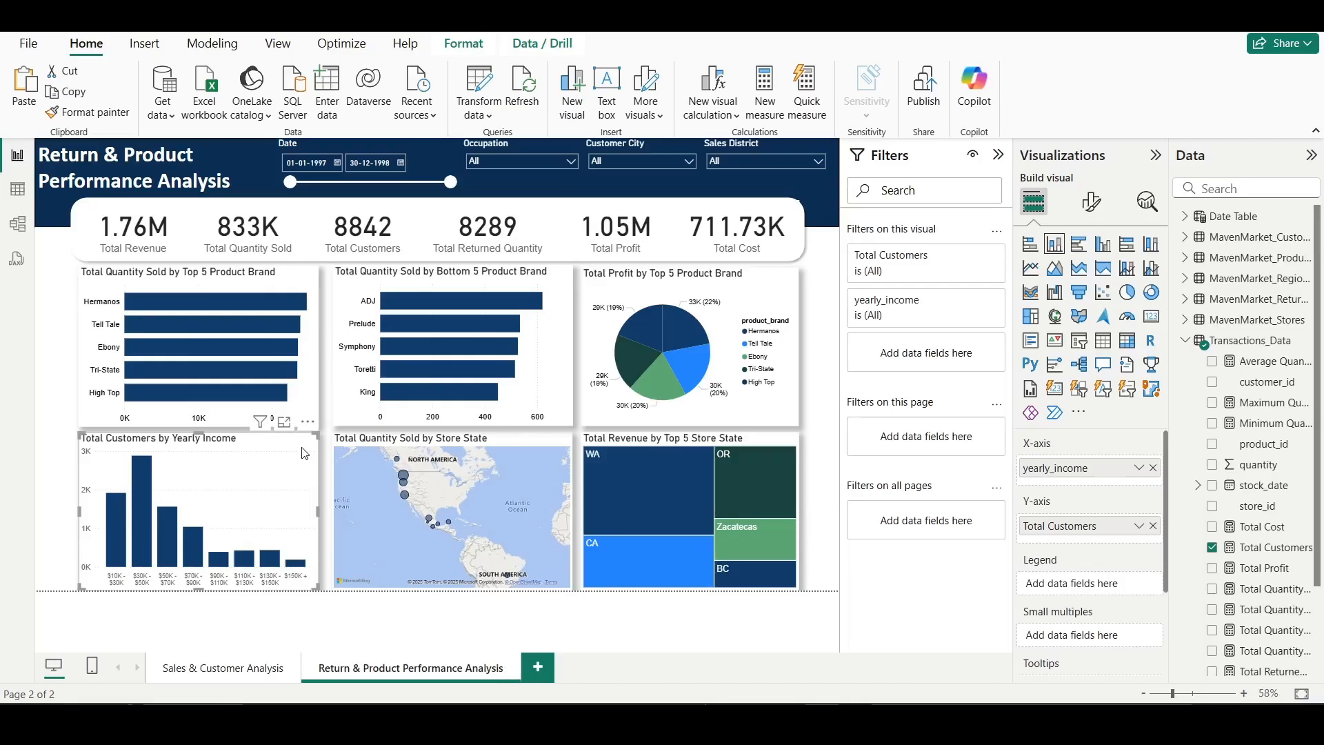
{"action": "left_click", "coordinate": [1148, 297]}
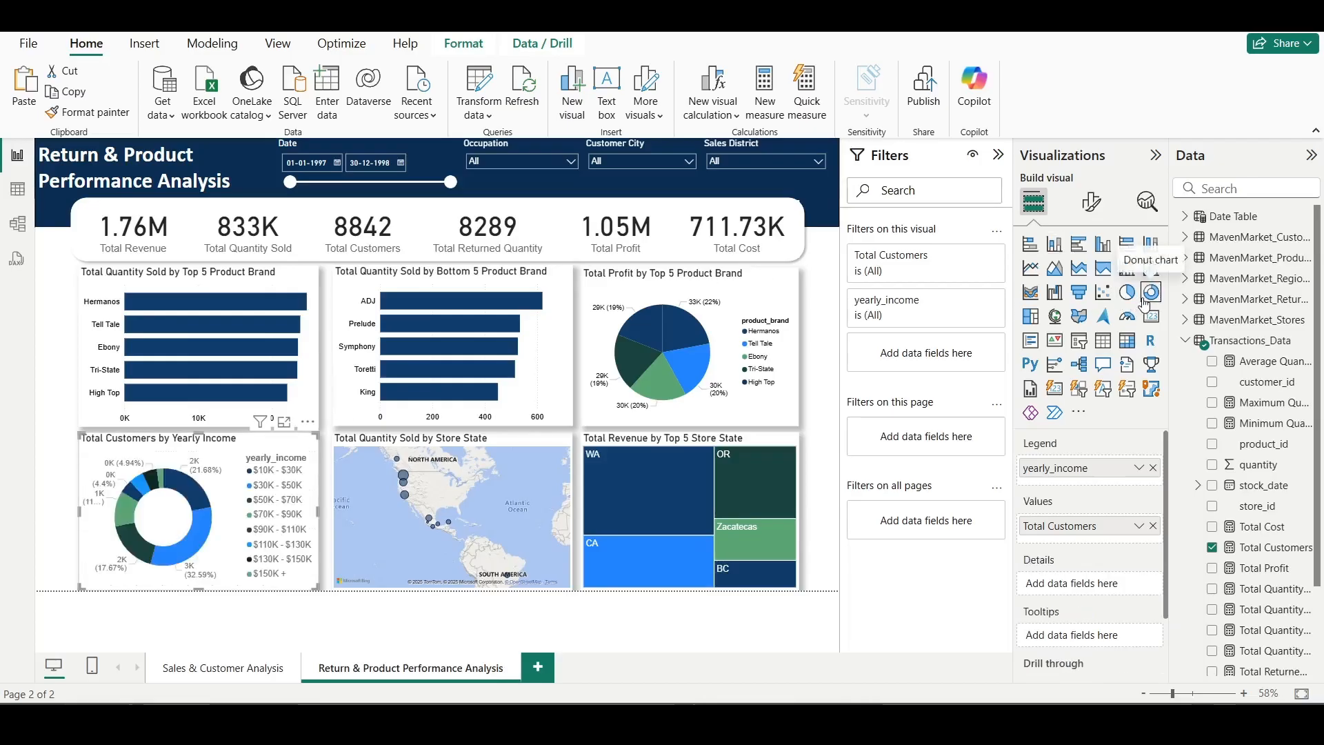
{"action": "left_click", "coordinate": [1154, 469]}
{"action": "left_click", "coordinate": [1232, 189]}
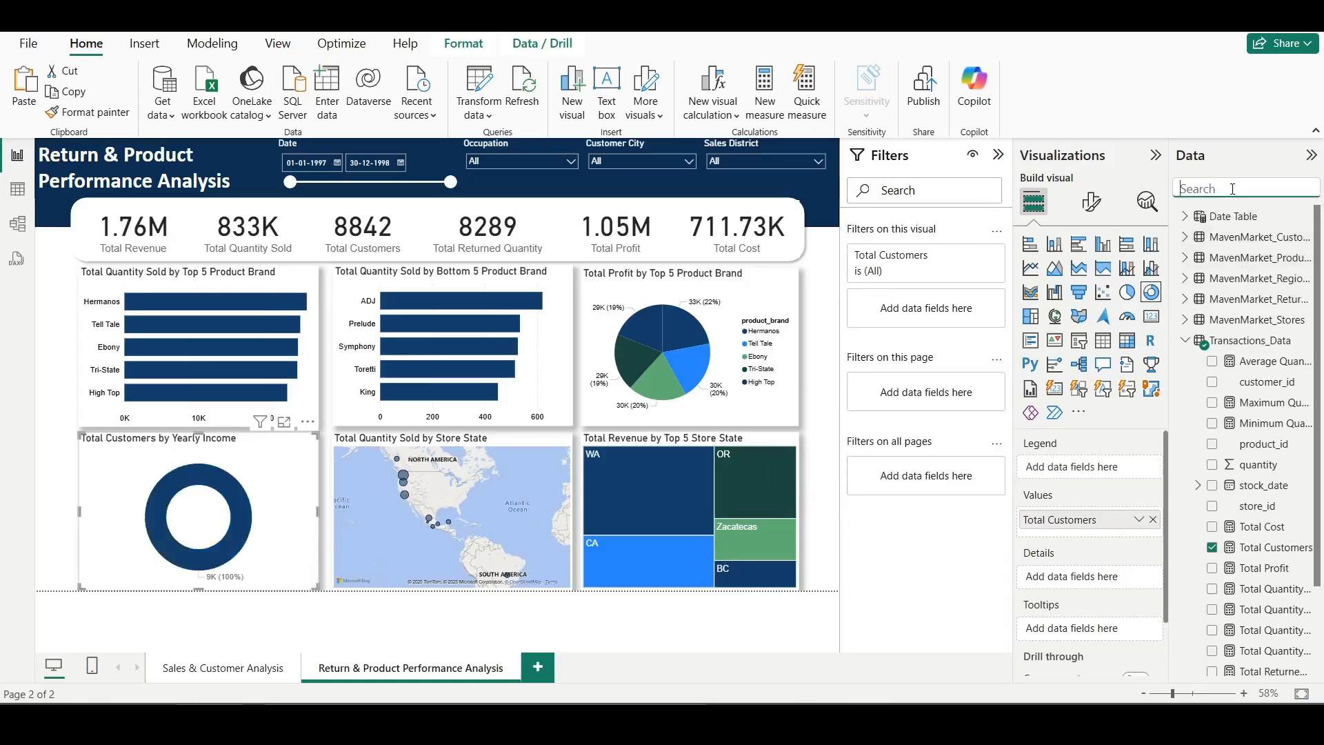
{"action": "type", "text": "sales"}
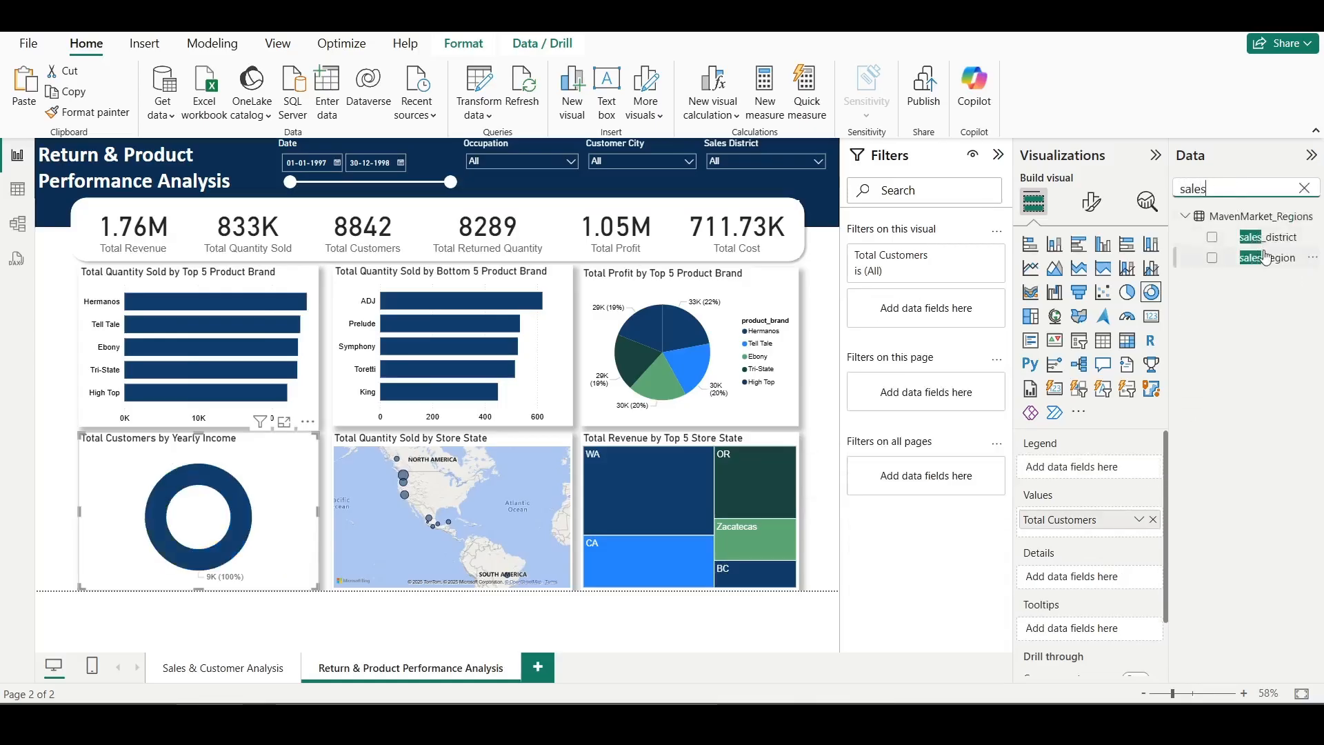
{"action": "left_click_drag", "start_coordinate": [1268, 258], "coordinate": [1102, 473]}
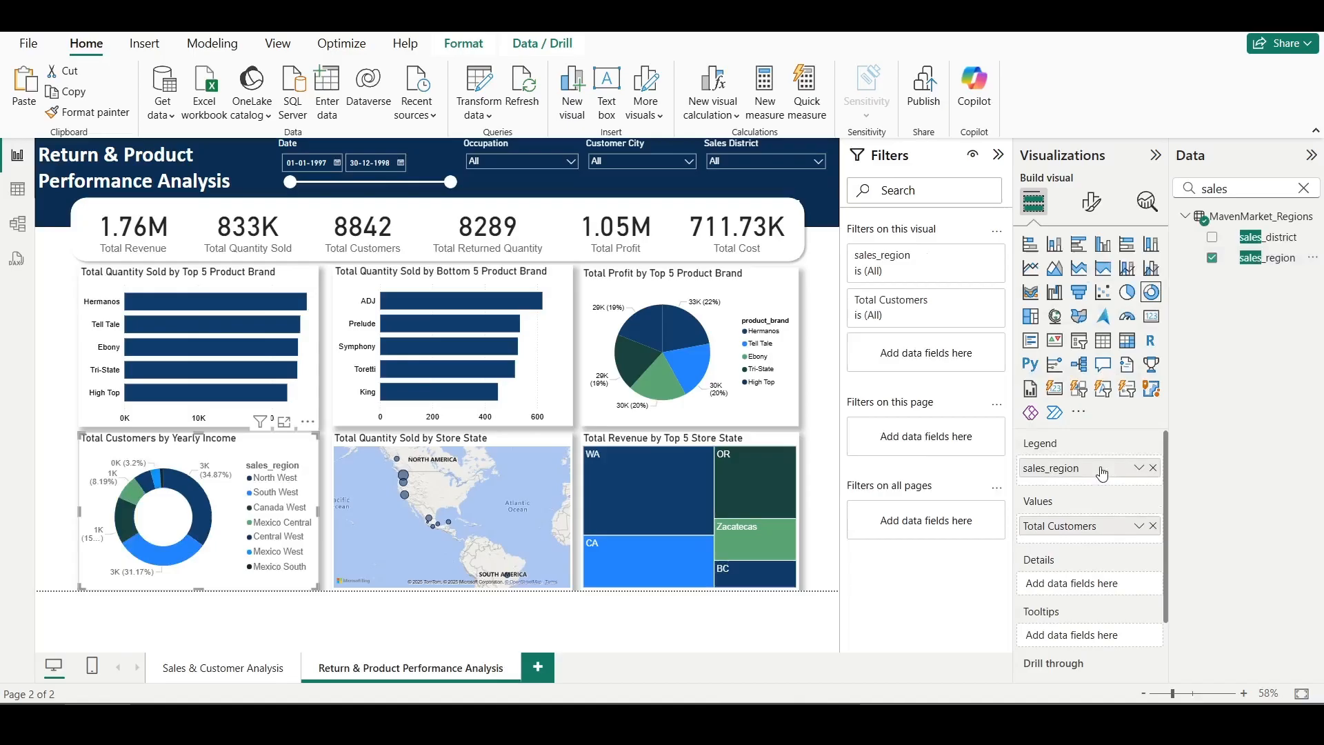
- Replace Total Customers with the Total Profit measure as the donut chart's values
{"action": "left_click", "coordinate": [1154, 527]}
{"action": "double_click", "coordinate": [1222, 189]}
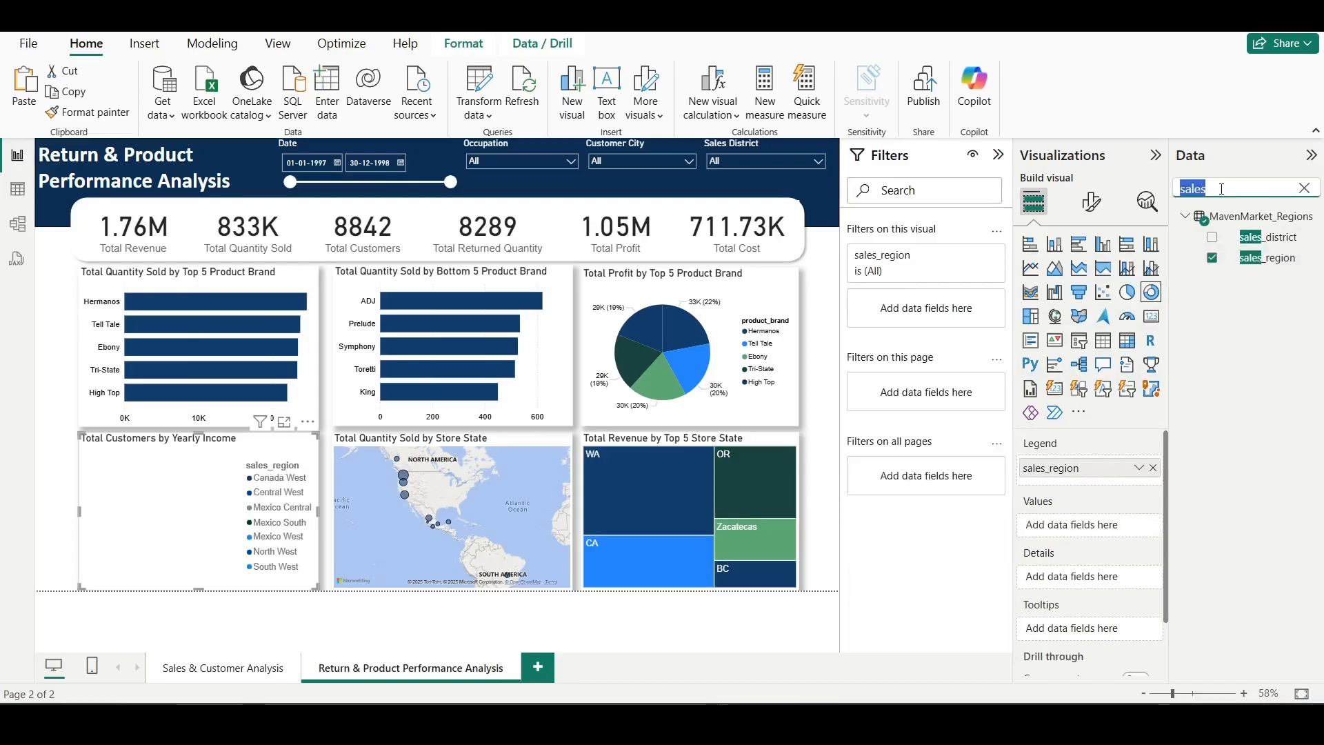
{"action": "type", "text": "Profit"}
{"action": "left_click_drag", "start_coordinate": [1244, 239], "coordinate": [1087, 524]}
{"action": "left_click", "coordinate": [1305, 189]}
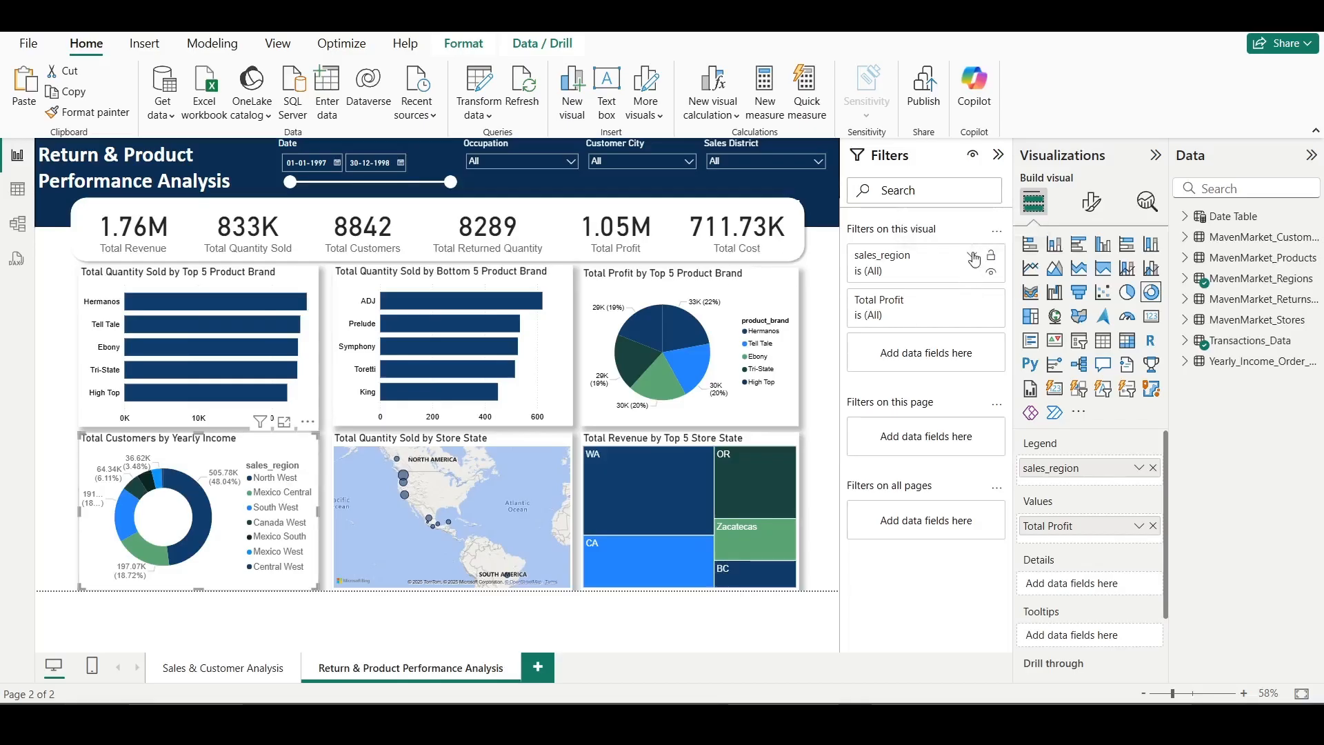
- Filter the donut chart's sales_region with a Top N filter showing the top 5 by Total Profit
{"action": "left_click", "coordinate": [973, 257]}
{"action": "left_click", "coordinate": [925, 313]}
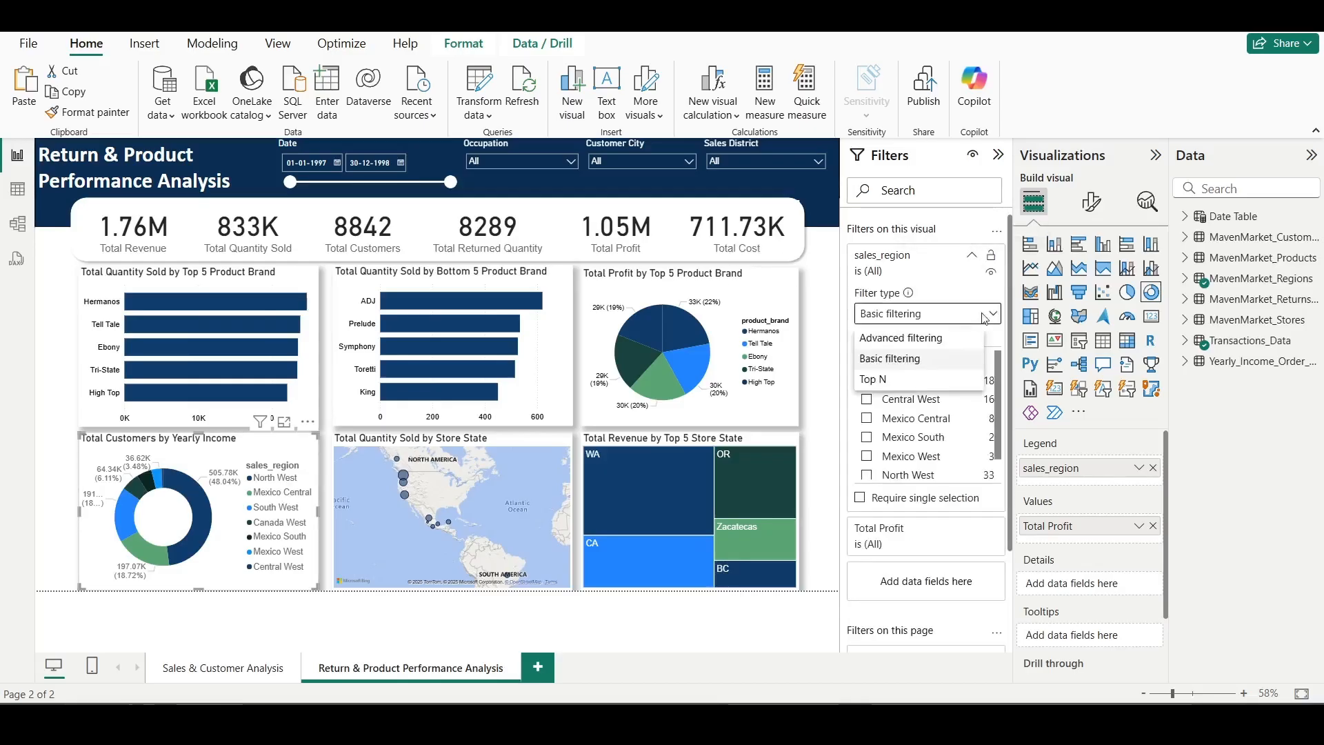
{"action": "left_click", "coordinate": [919, 381]}
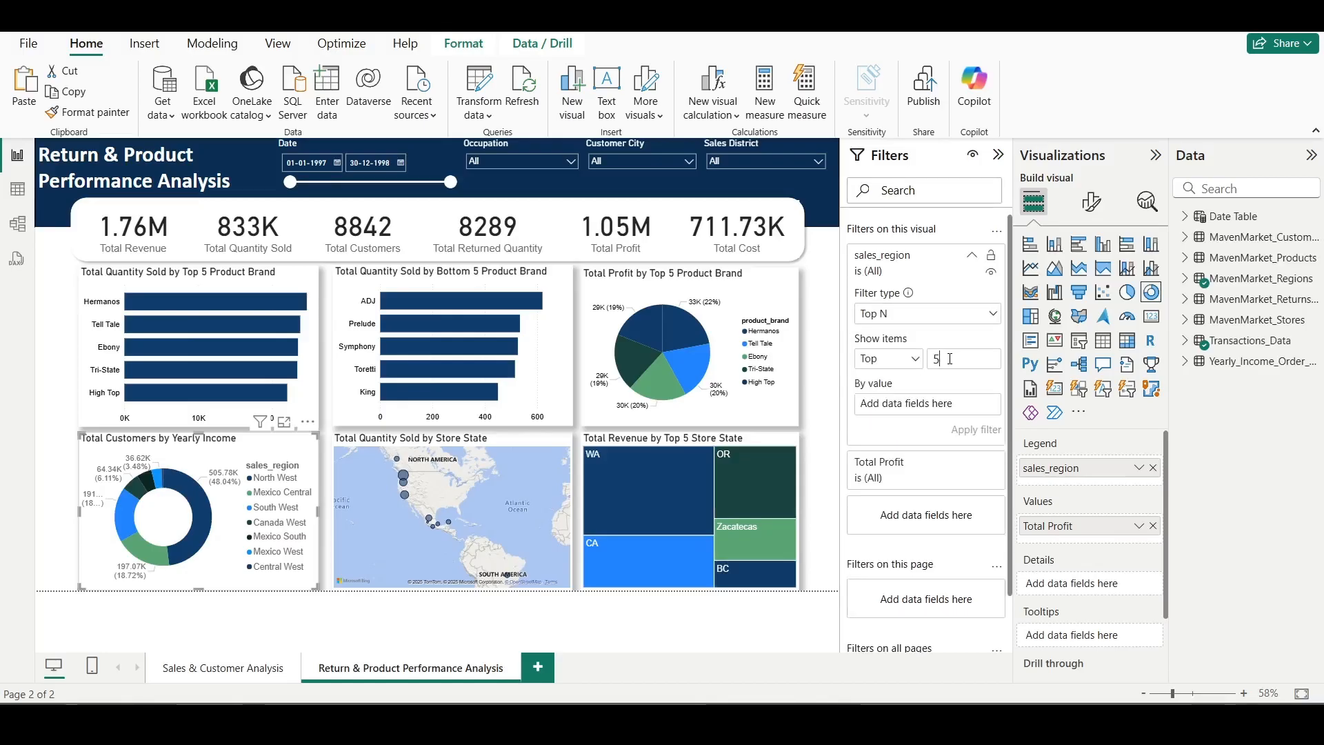
{"action": "left_click", "coordinate": [1185, 341]}
{"action": "left_click_drag", "start_coordinate": [1264, 568], "coordinate": [928, 405]}
{"action": "left_click", "coordinate": [973, 428]}
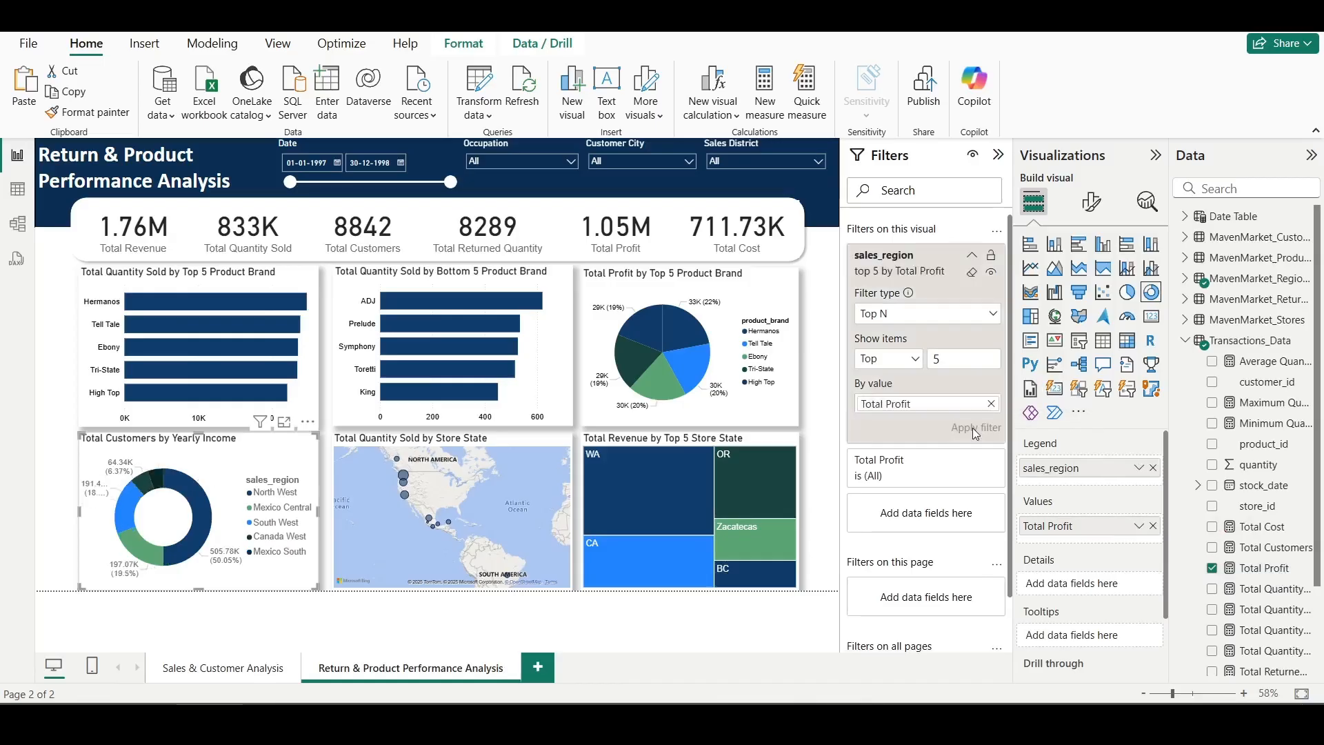
- Change the donut chart's title to "Total Profit by Top 5 Sales Region"
{"action": "left_click", "coordinate": [1091, 202]}
{"action": "left_click", "coordinate": [1090, 278]}
{"action": "double_click", "coordinate": [1079, 447]}
{"action": "type", "text": "Profitby Yearly Income"}
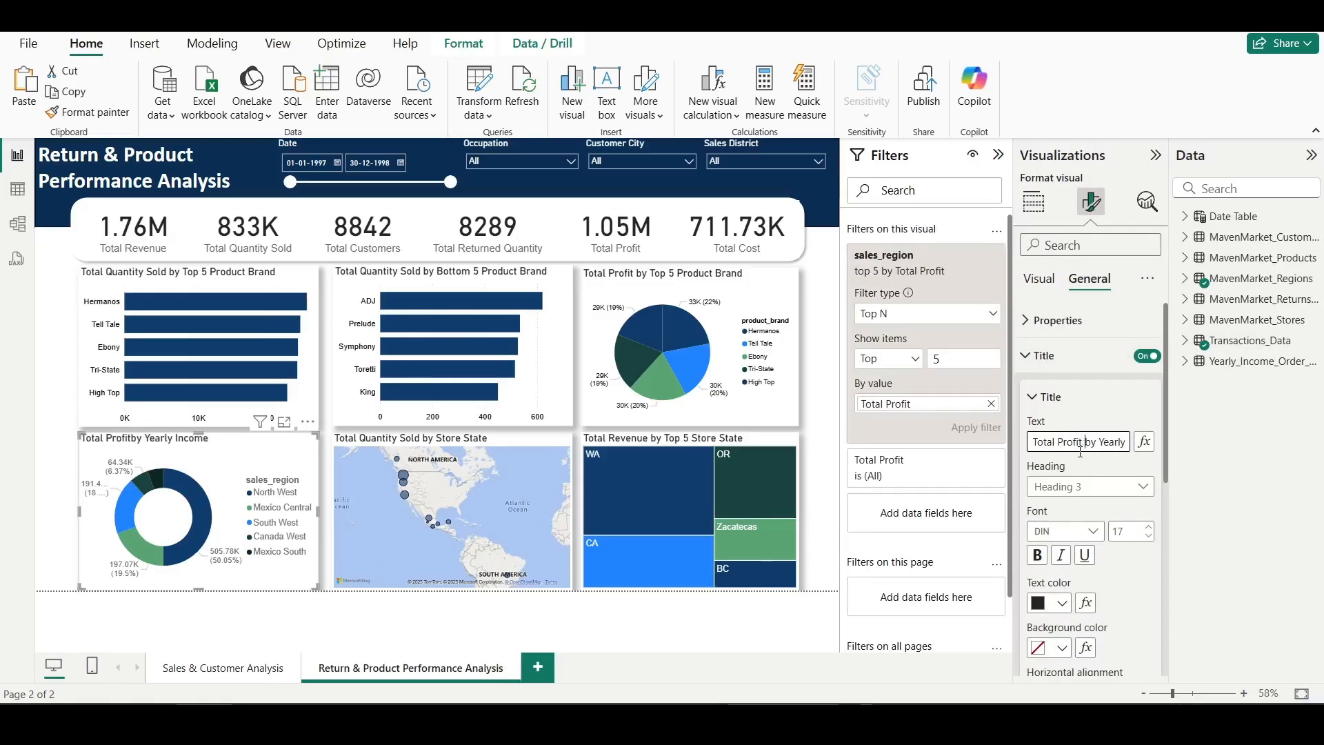
{"action": "double_click", "coordinate": [1102, 447]}
{"action": "type", "text": "Top 5 Sales Region Yearly"}
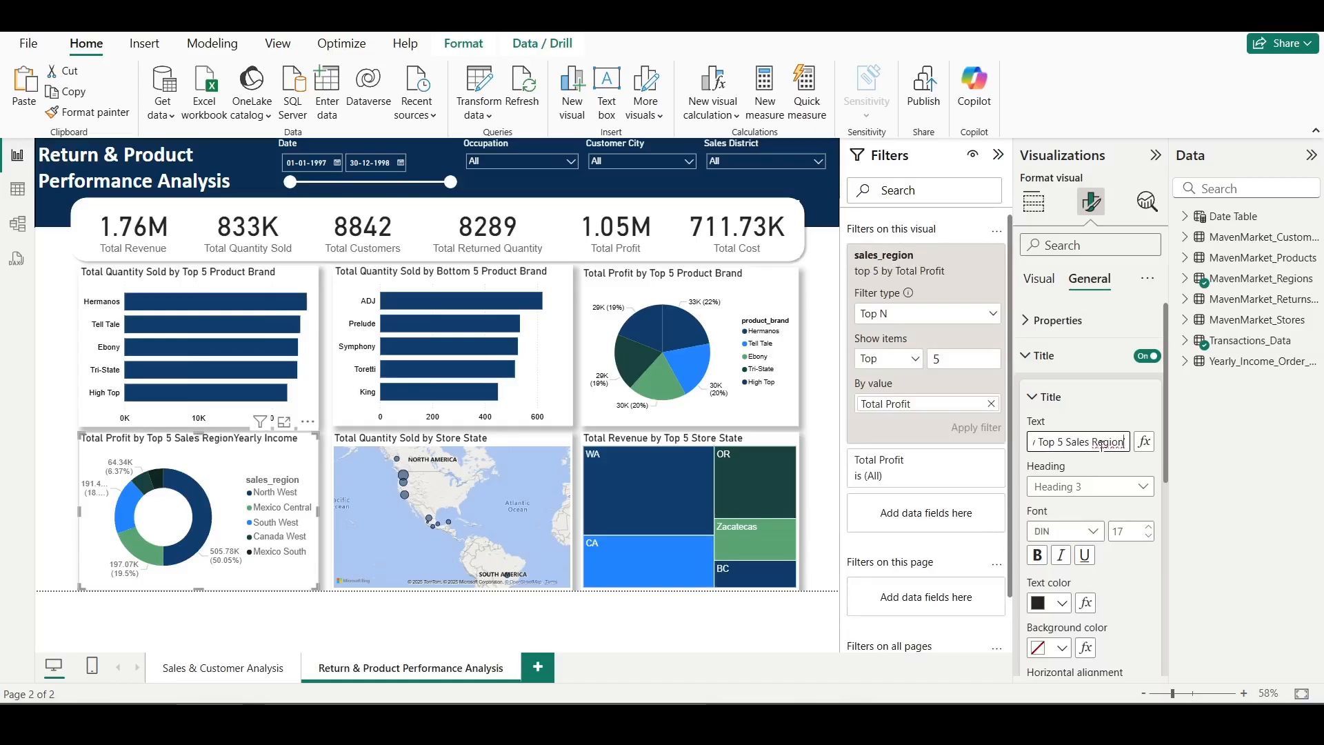
{"action": "key", "text": "BackSpace"}
{"action": "key", "text": "BackSpace"}
{"action": "key", "text": "BackSpace"}
{"action": "key", "text": "BackSpace"}
{"action": "key", "text": "BackSpace"}
{"action": "key", "text": "BackSpace"}
{"action": "key", "text": "BackSpace"}
{"action": "key", "text": "BackSpace"}
{"action": "key", "text": "BackSpace"}
{"action": "key", "text": "BackSpace"}
{"action": "key", "text": "BackSpace"}
{"action": "key", "text": "BackSpace"}
{"action": "key", "text": "BackSpace"}
{"action": "key", "text": "BackSpace"}
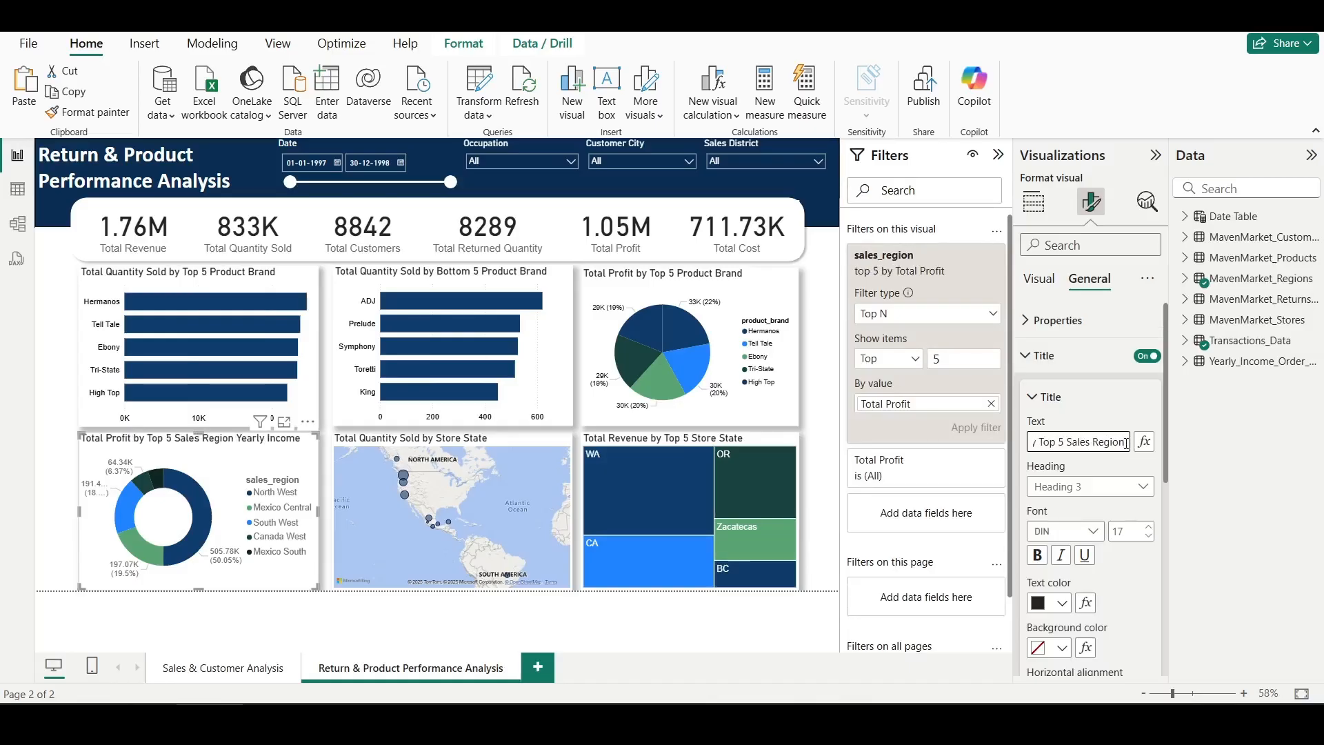
{"action": "left_click", "coordinate": [1044, 355]}
- Rename the donut chart's legend title as "Sales Region"
{"action": "left_click", "coordinate": [1039, 279]}
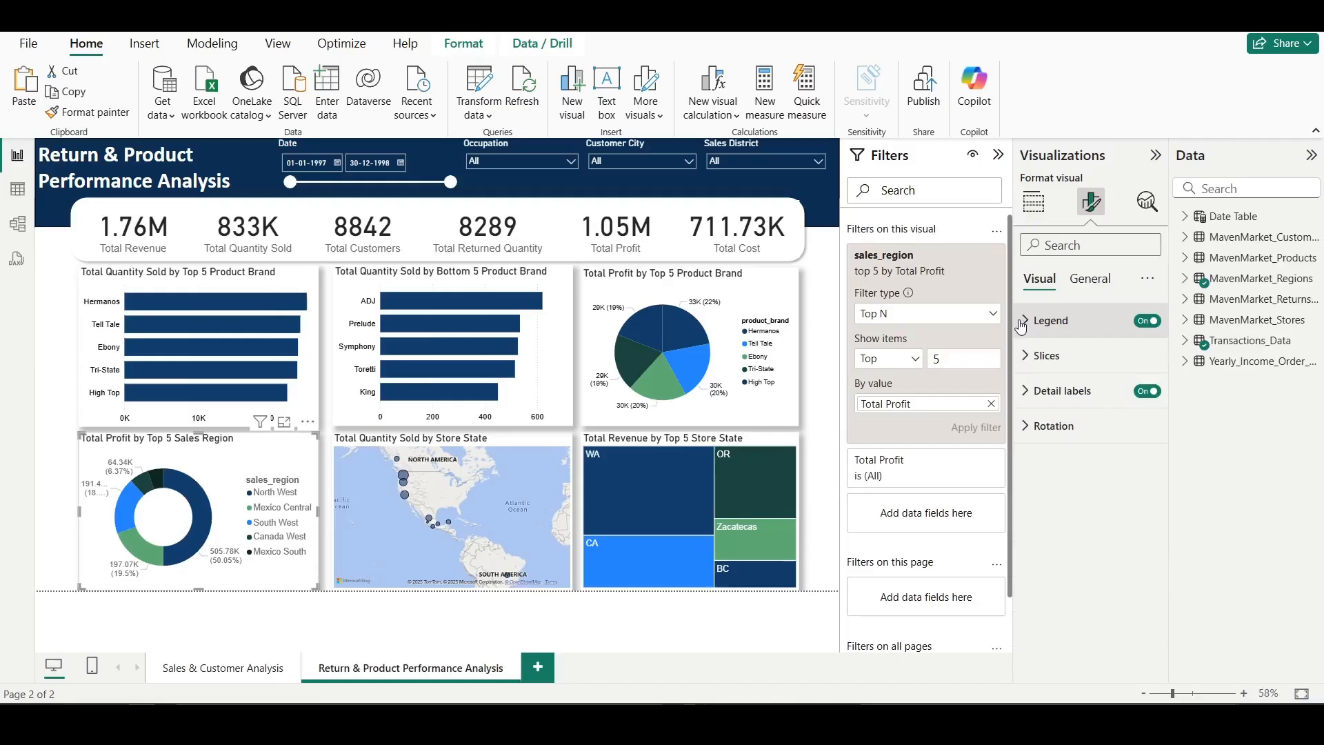
{"action": "left_click", "coordinate": [1021, 323]}
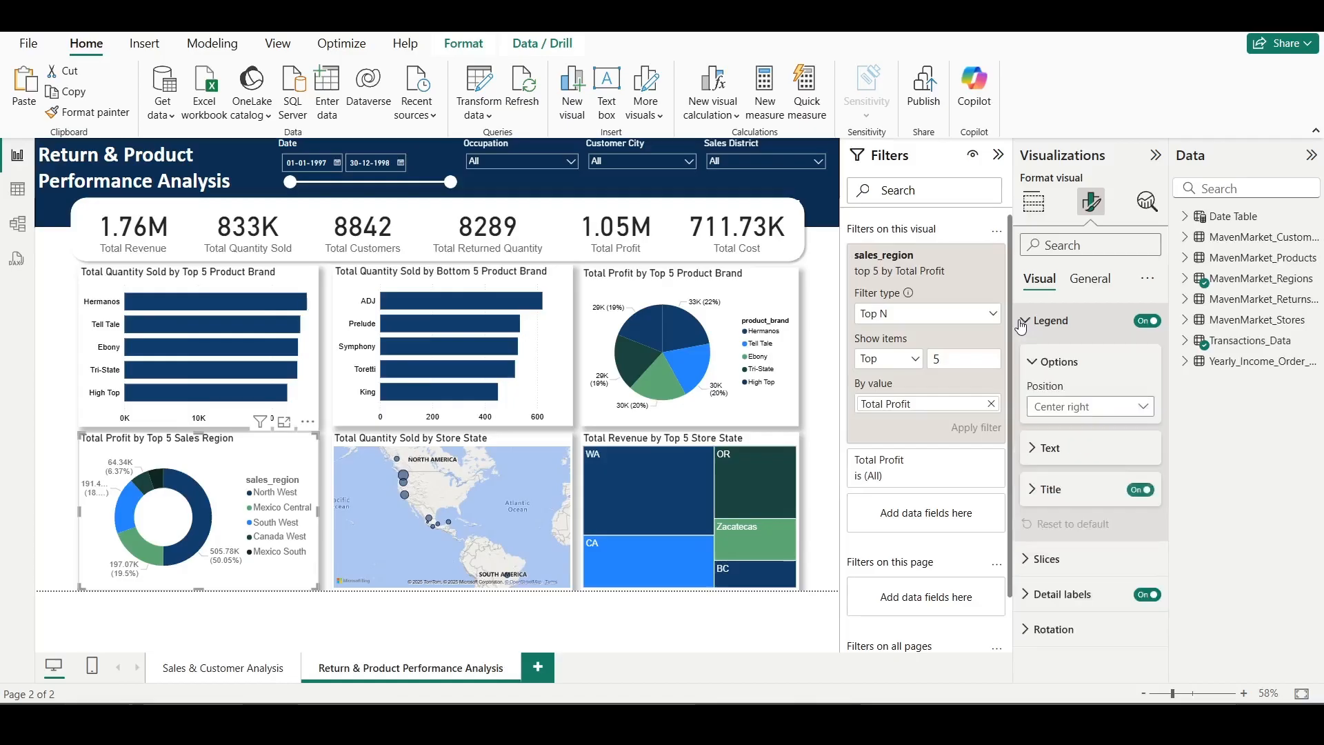
{"action": "left_click", "coordinate": [1032, 491]}
{"action": "left_click", "coordinate": [1060, 537]}
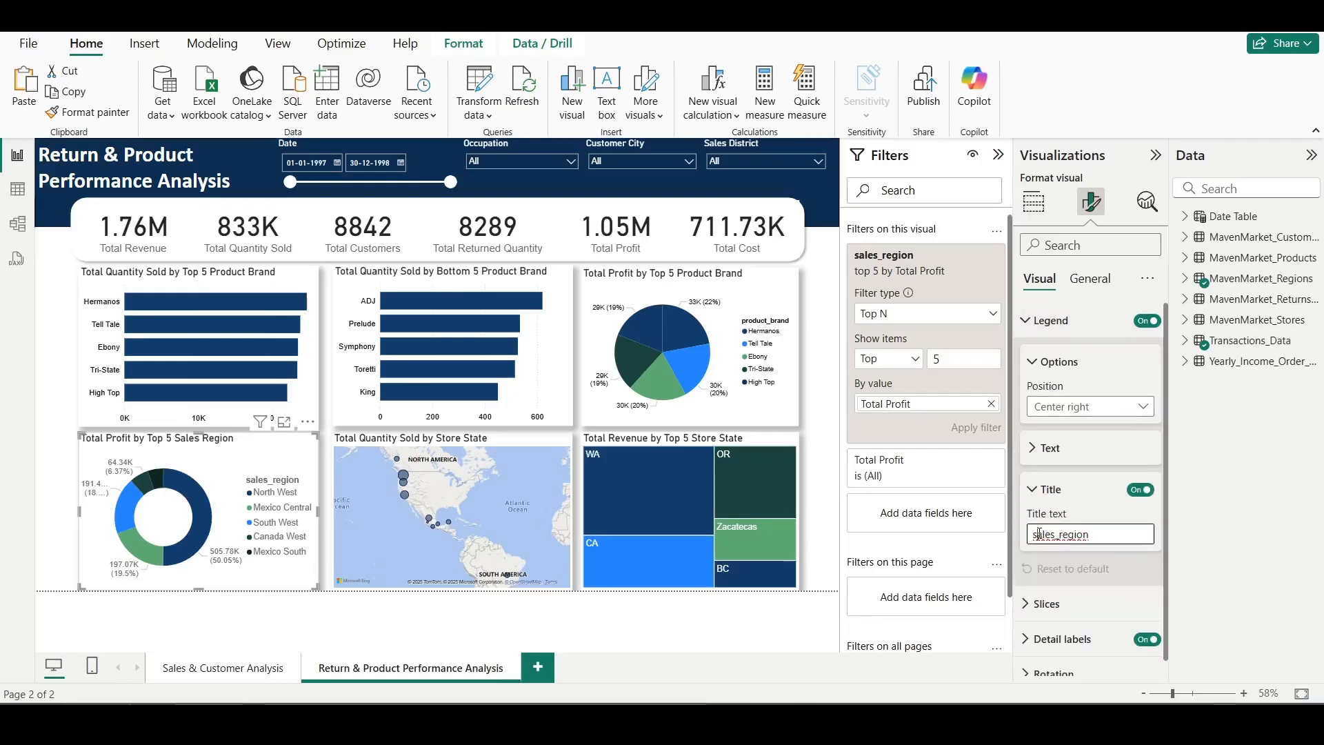
{"action": "key", "text": "BackSpace"}
{"action": "type", "text": "S"}
- Copy the formatting of the product brand pie chart onto the Total Profit by Top 5 Sales Region donut chart with Format Painter
{"action": "left_click", "coordinate": [1032, 449]}
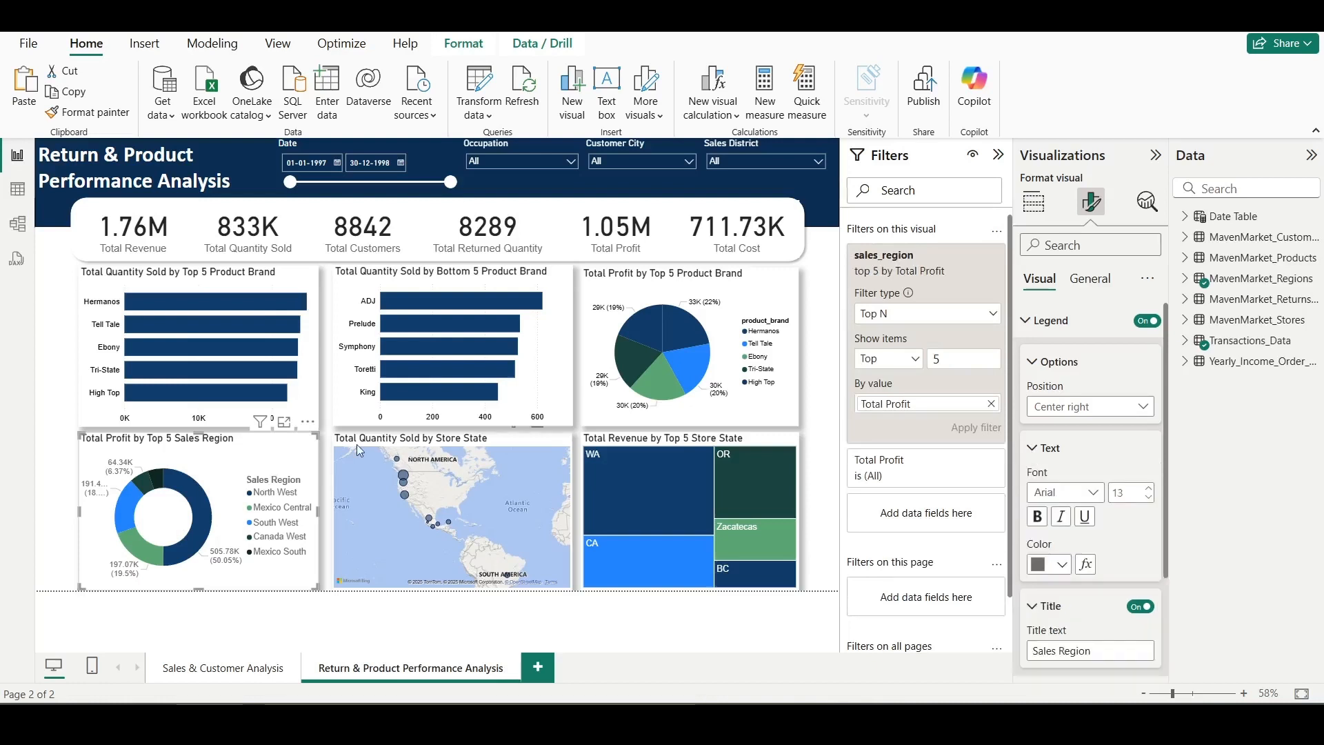
{"action": "left_click", "coordinate": [992, 256]}
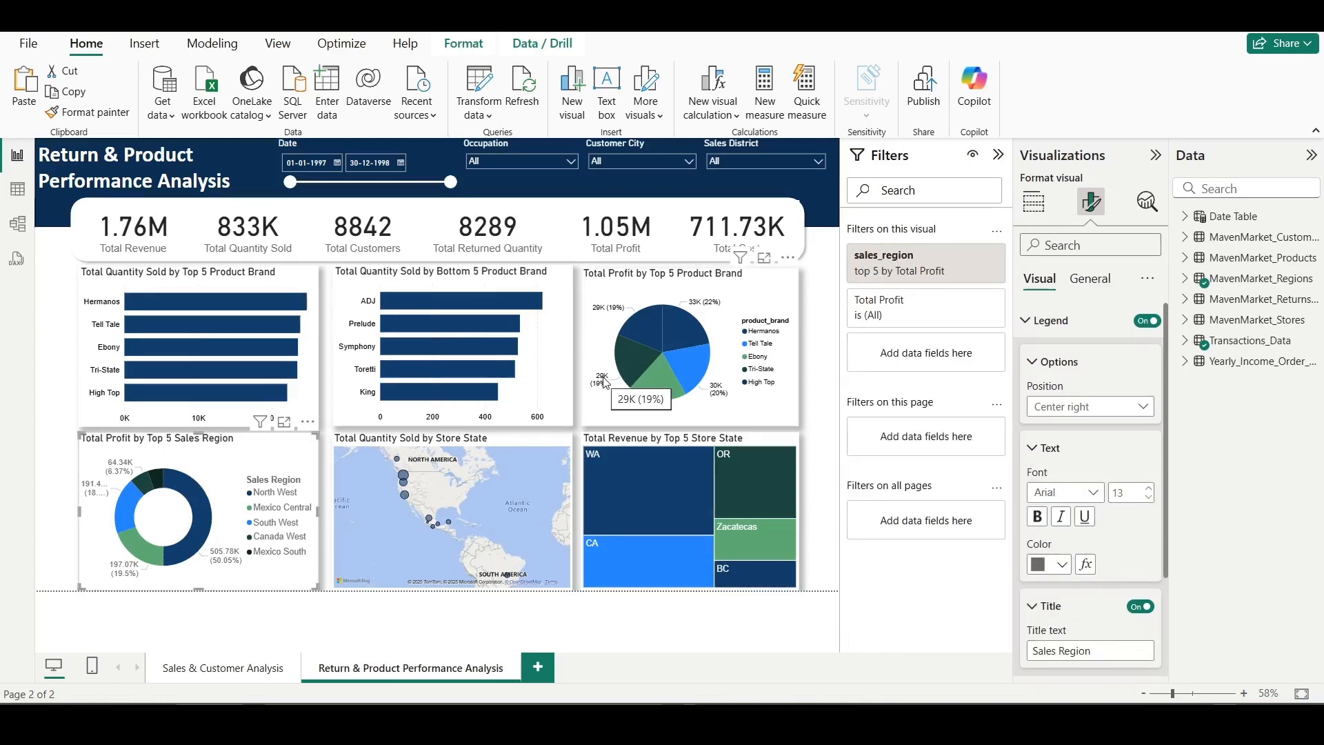
{"action": "left_click", "coordinate": [604, 383]}
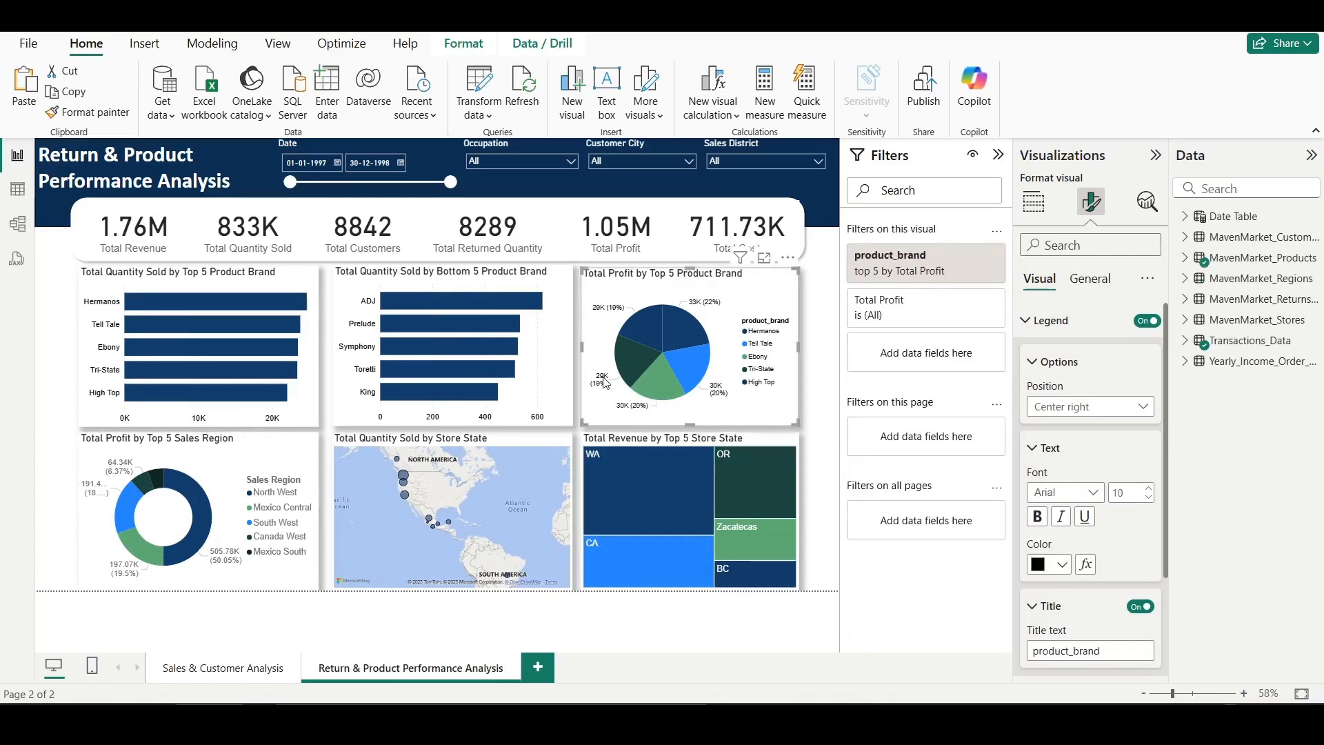
{"action": "left_click", "coordinate": [79, 119]}
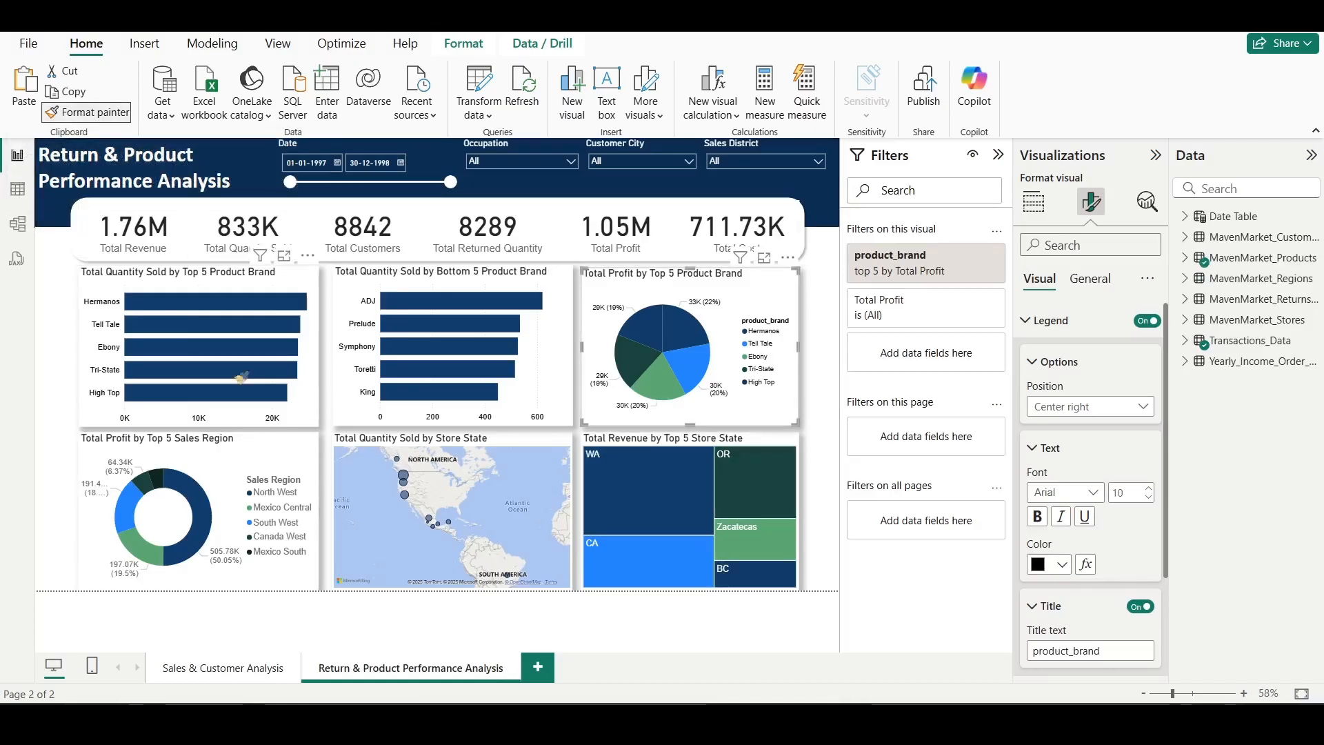
{"action": "left_click", "coordinate": [230, 440]}
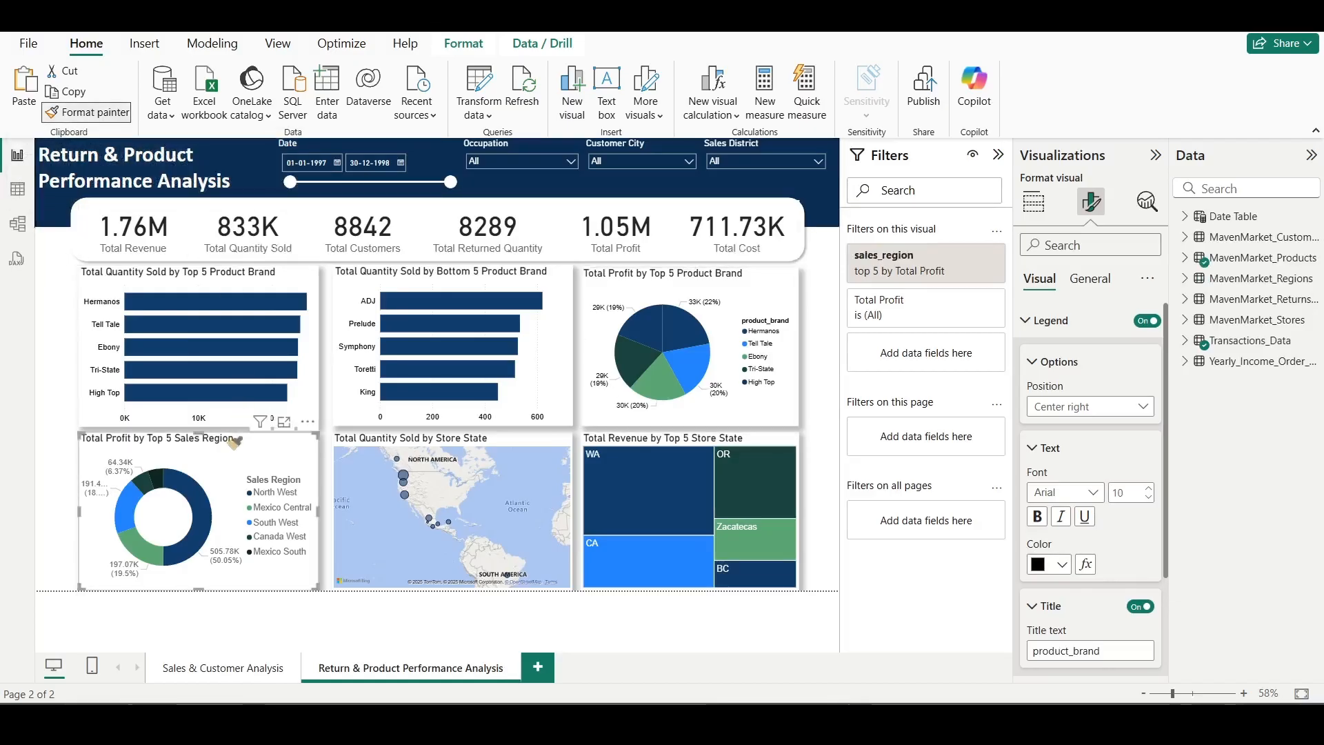
- Rename the pie chart's legend title as "Product Brand"
{"action": "left_click", "coordinate": [774, 302]}
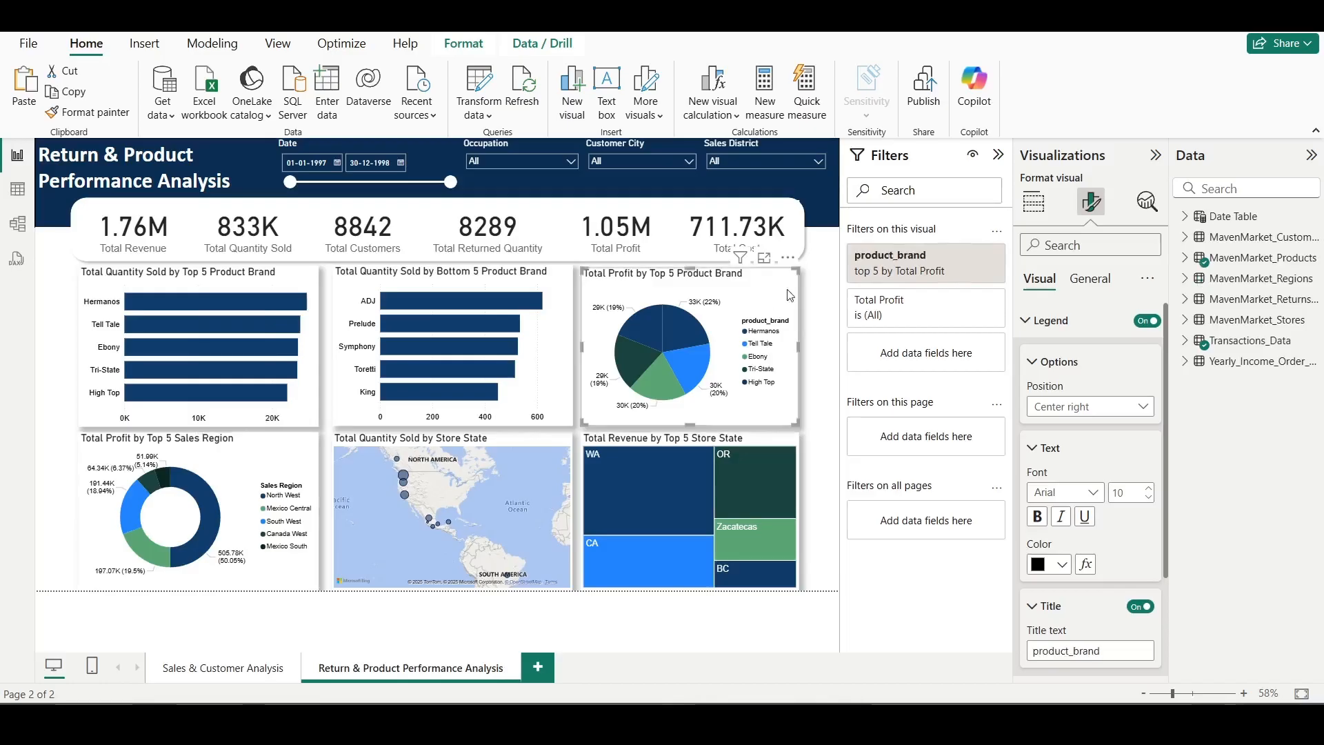
{"action": "scroll", "coordinate": [1090, 538], "scroll_direction": "down", "scroll_amount": 2}
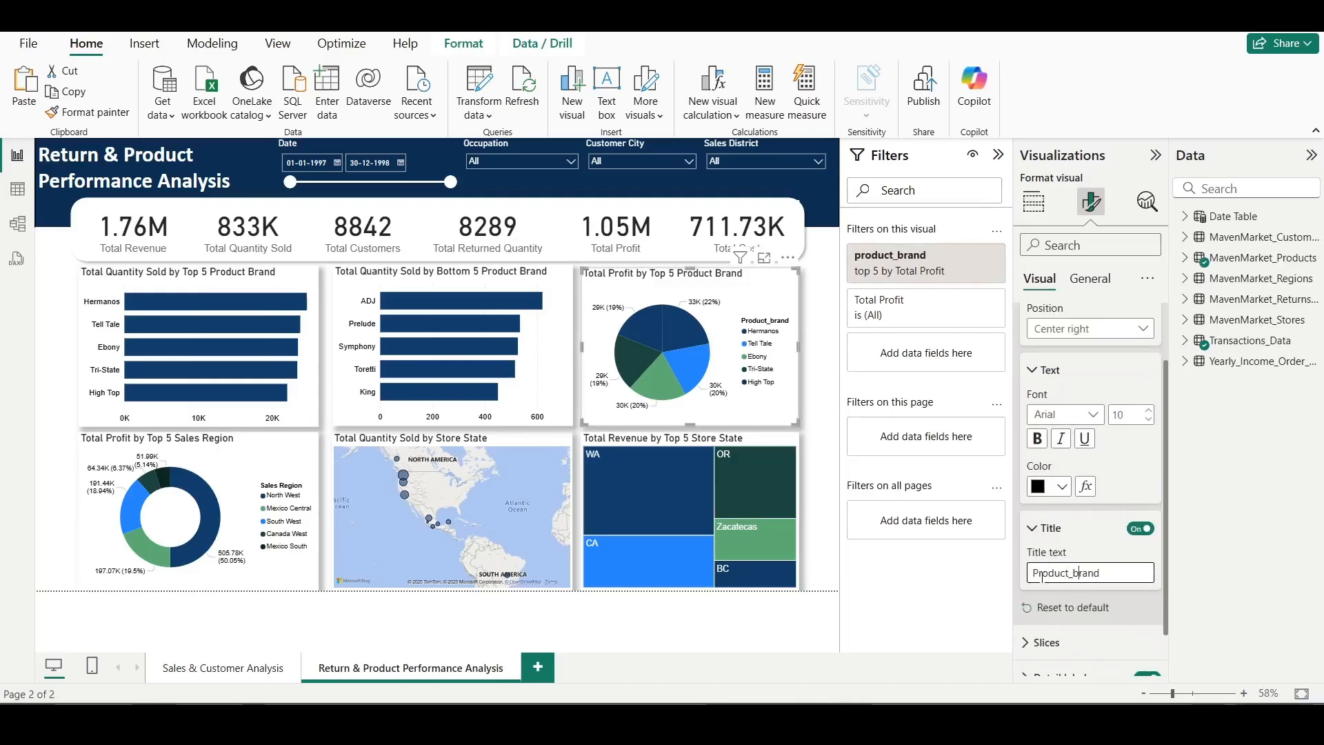
{"action": "left_click", "coordinate": [813, 407]}
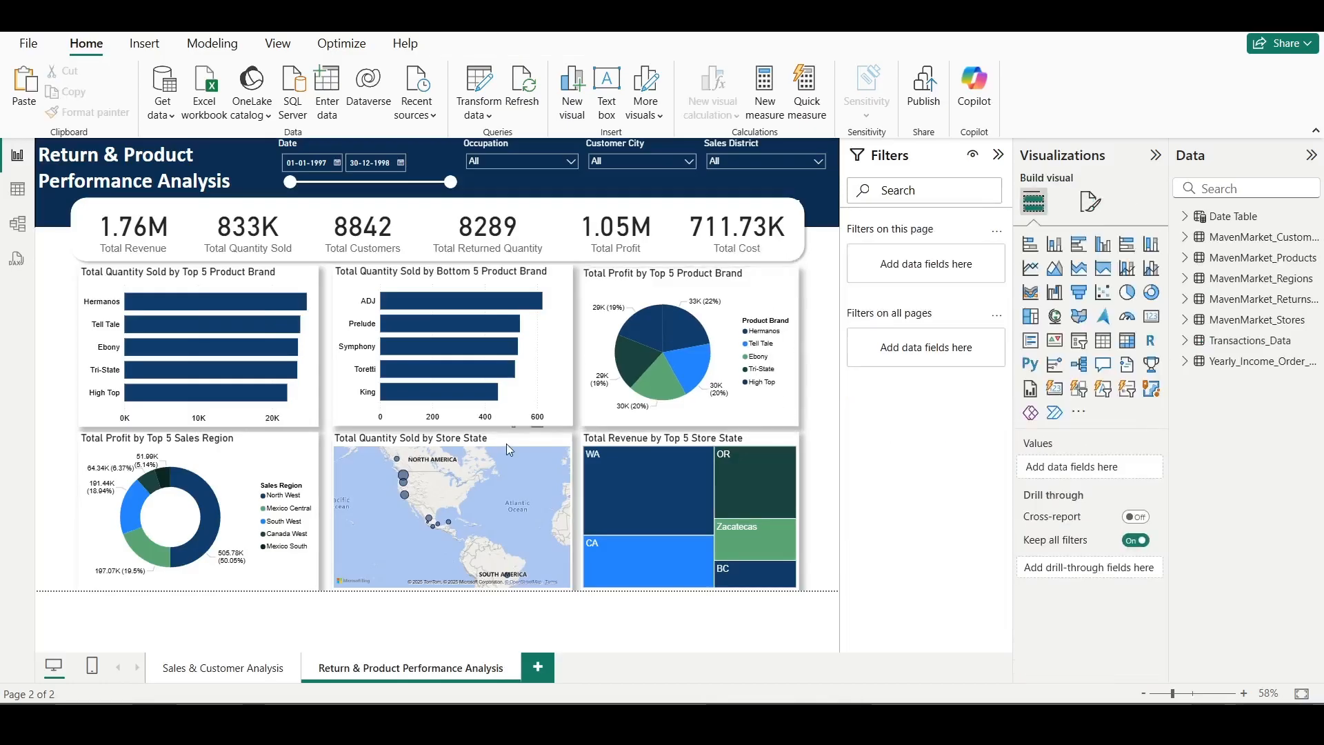
- Convert the Total Quantity Sold by Store State map into a treemap and replace store_state with product_brand as its category
{"action": "left_click", "coordinate": [506, 444]}
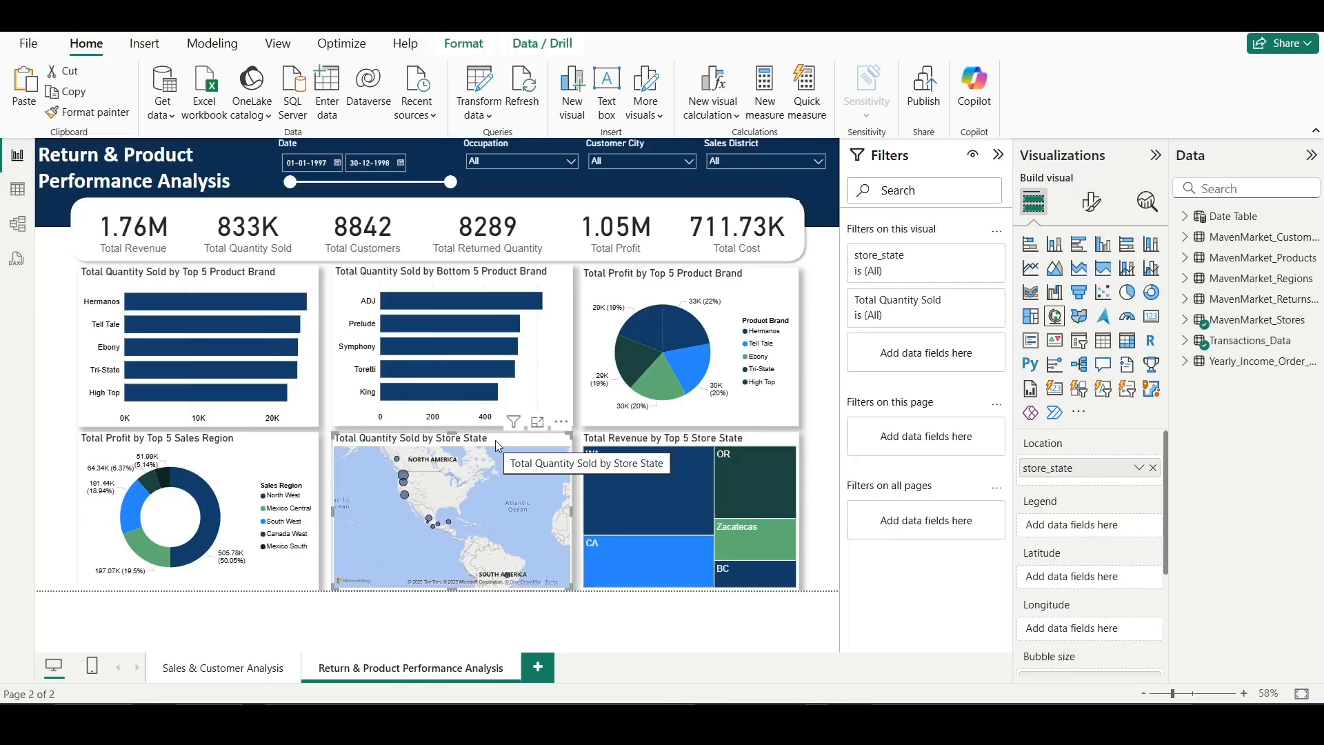
{"action": "left_click", "coordinate": [1031, 316]}
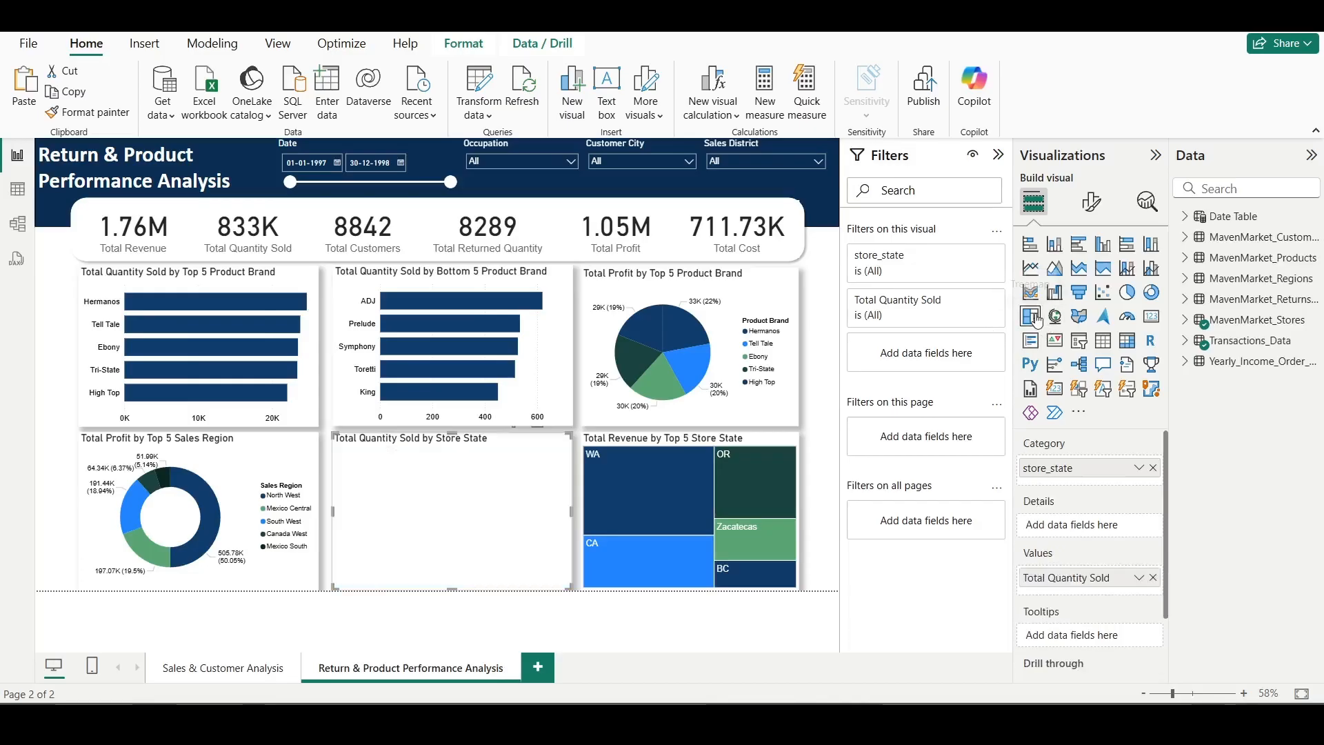
{"action": "left_click", "coordinate": [1153, 468]}
{"action": "left_click", "coordinate": [1219, 188]}
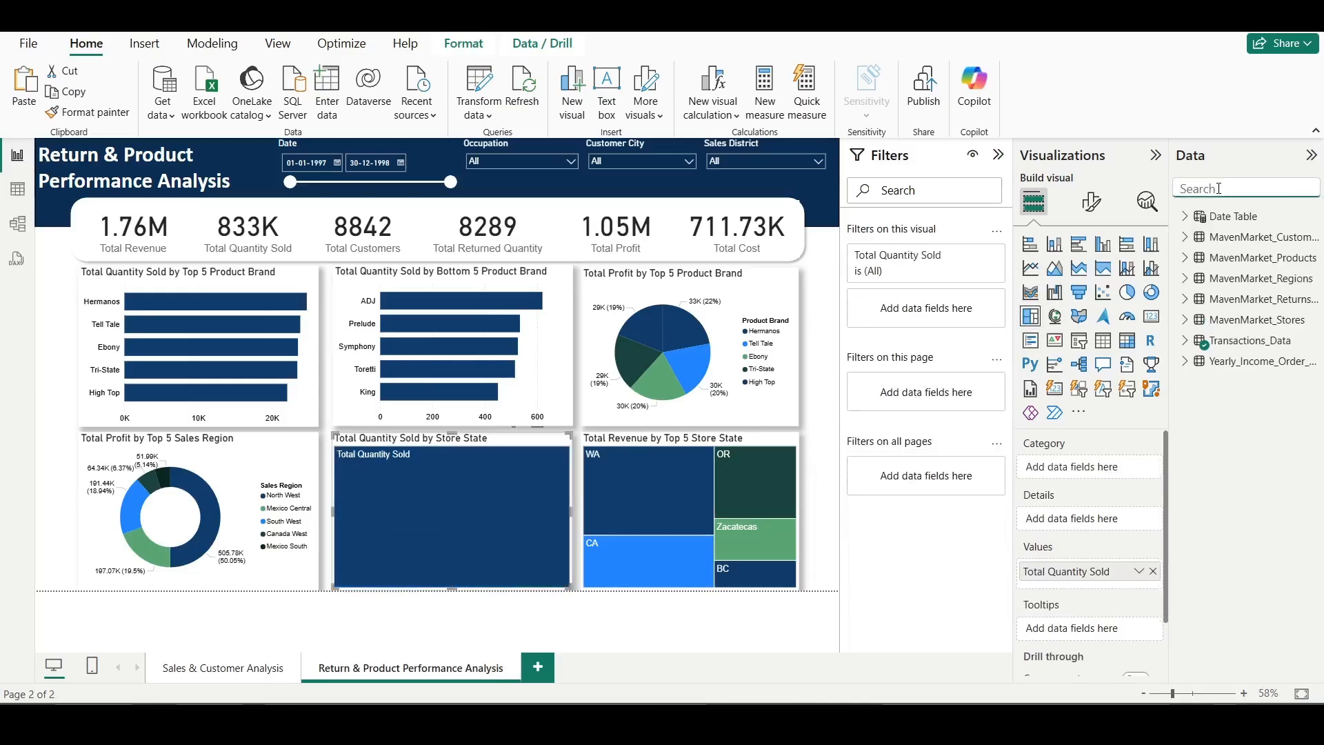
{"action": "type", "text": "brand"}
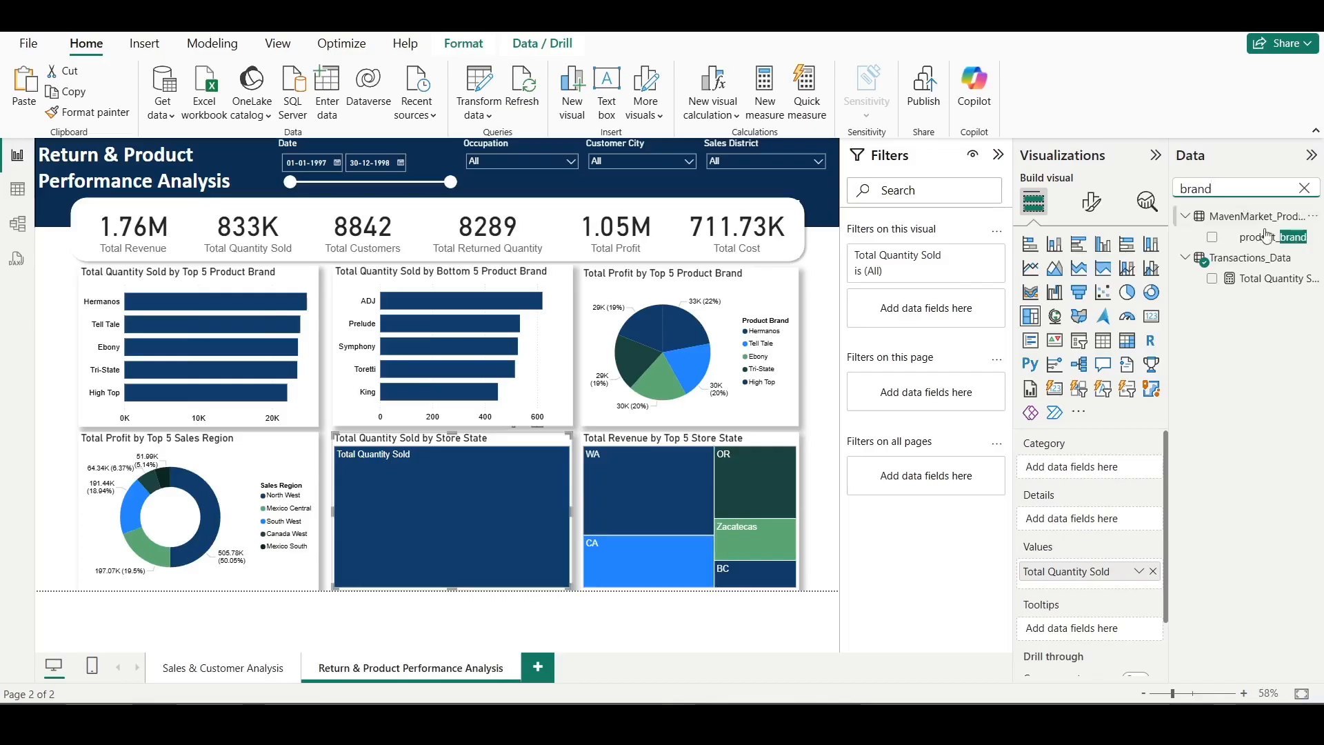
{"action": "left_click_drag", "start_coordinate": [1269, 236], "coordinate": [1082, 466]}
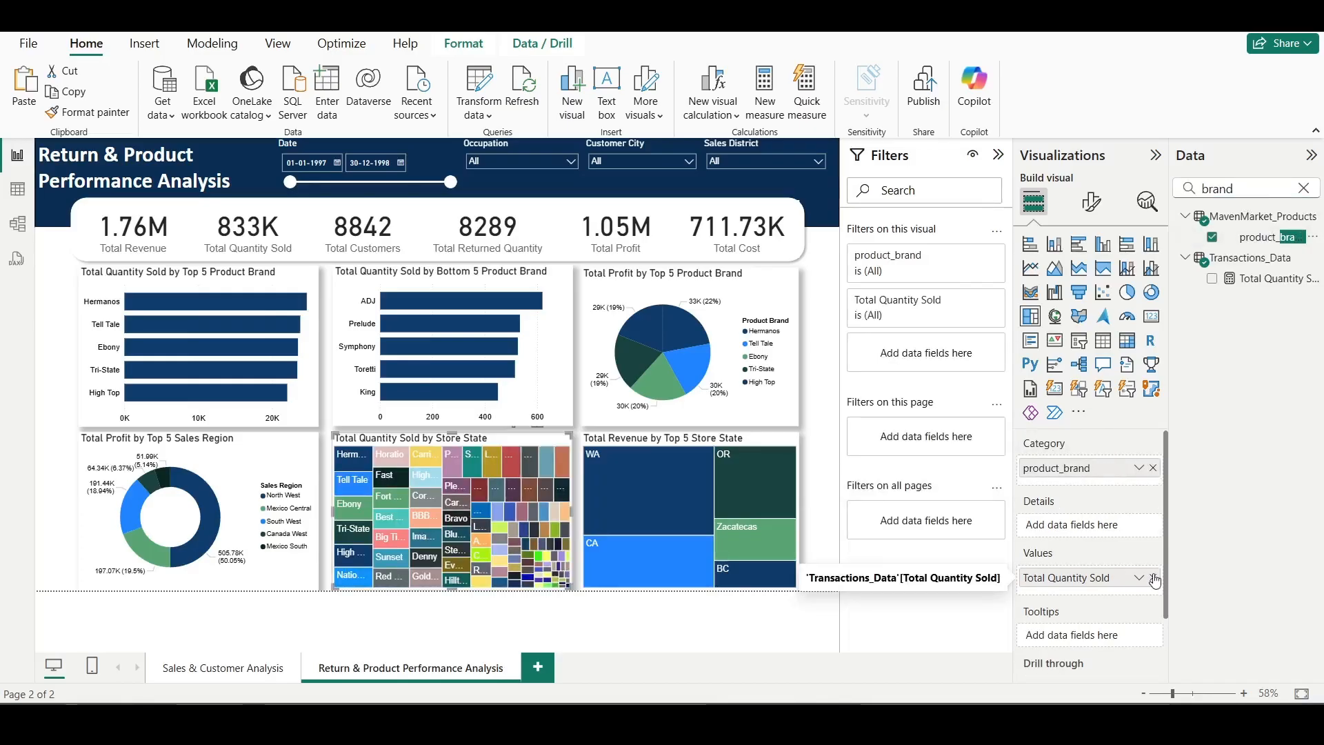
- Replace Total Quantity Sold with the Total Returned Quantity measure as the product brand treemap's values
{"action": "left_click", "coordinate": [1154, 579]}
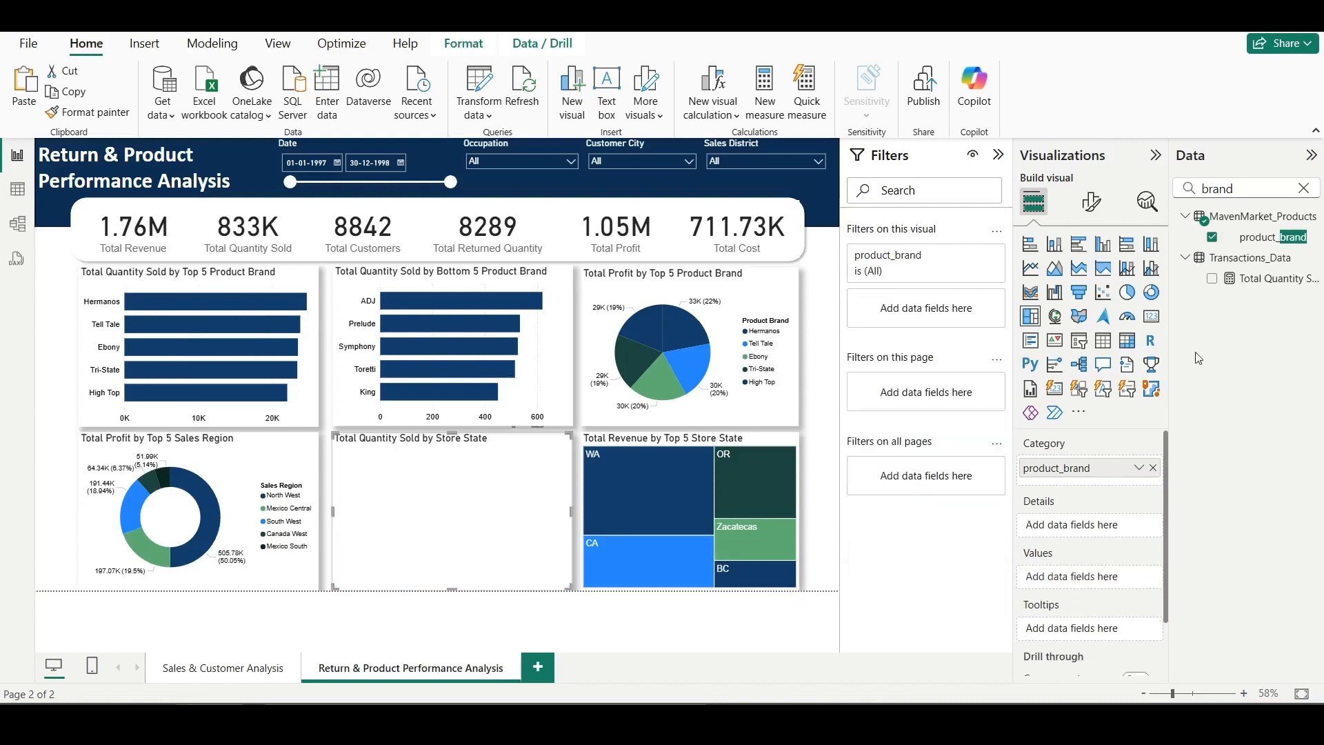
{"action": "double_click", "coordinate": [1226, 188]}
{"action": "type", "text": "Total"}
{"action": "left_click_drag", "start_coordinate": [1280, 474], "coordinate": [1093, 578]}
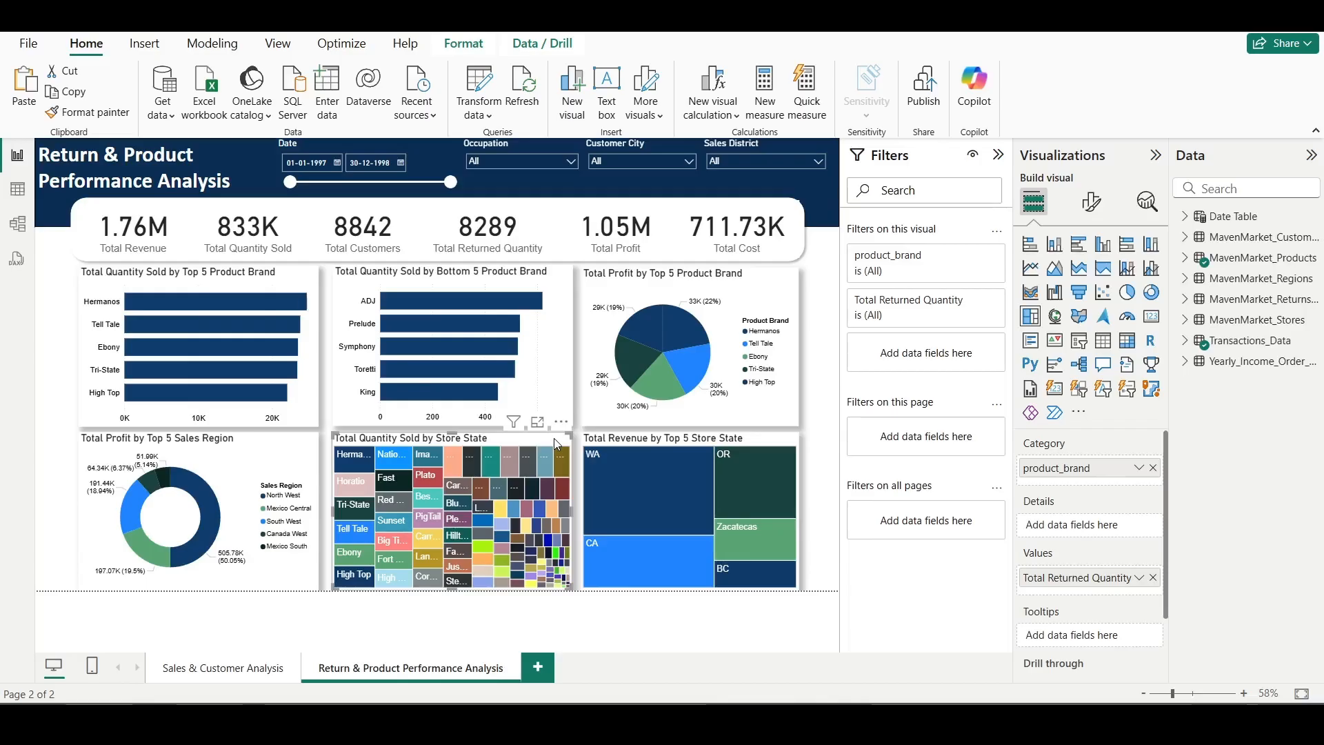
- Filter the treemap's product_brand with a Top N filter showing the top 5 by Total Returned Quantity
{"action": "left_click", "coordinate": [971, 257]}
{"action": "left_click", "coordinate": [978, 314]}
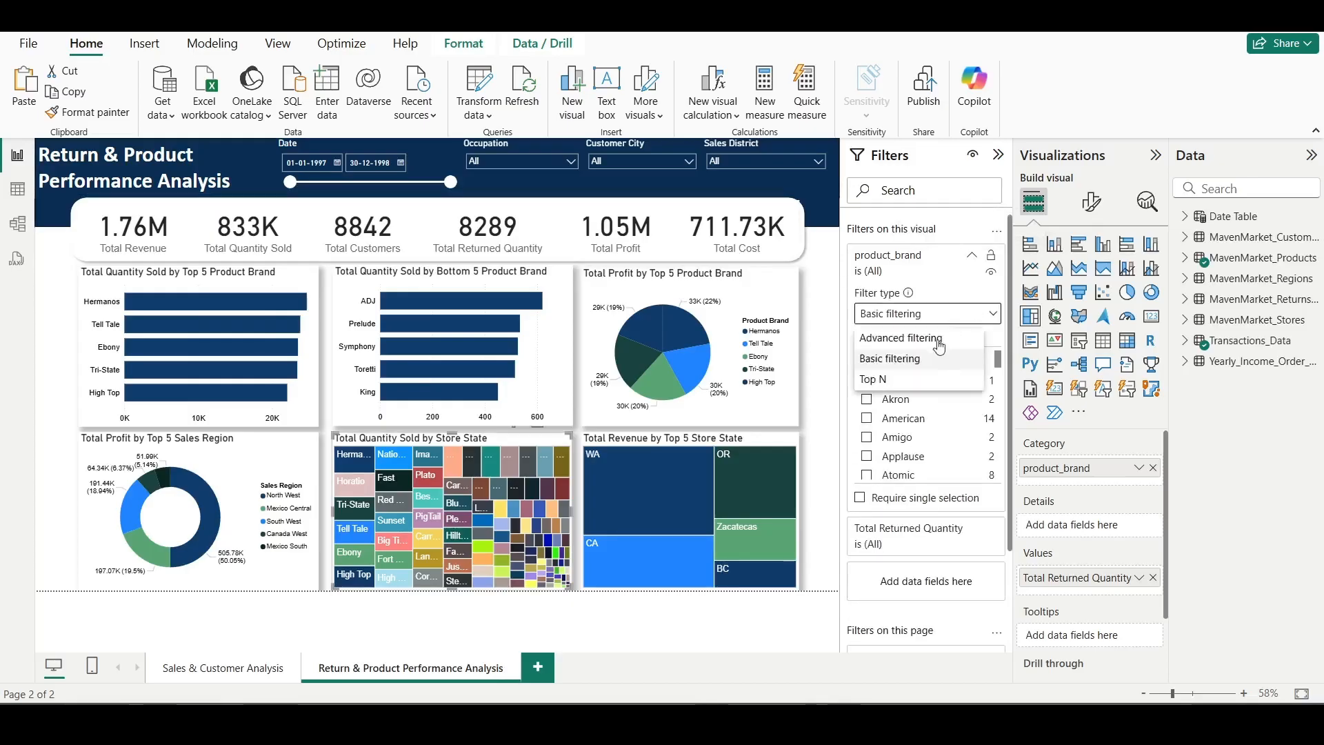
{"action": "left_click", "coordinate": [927, 379]}
{"action": "left_click", "coordinate": [969, 355]}
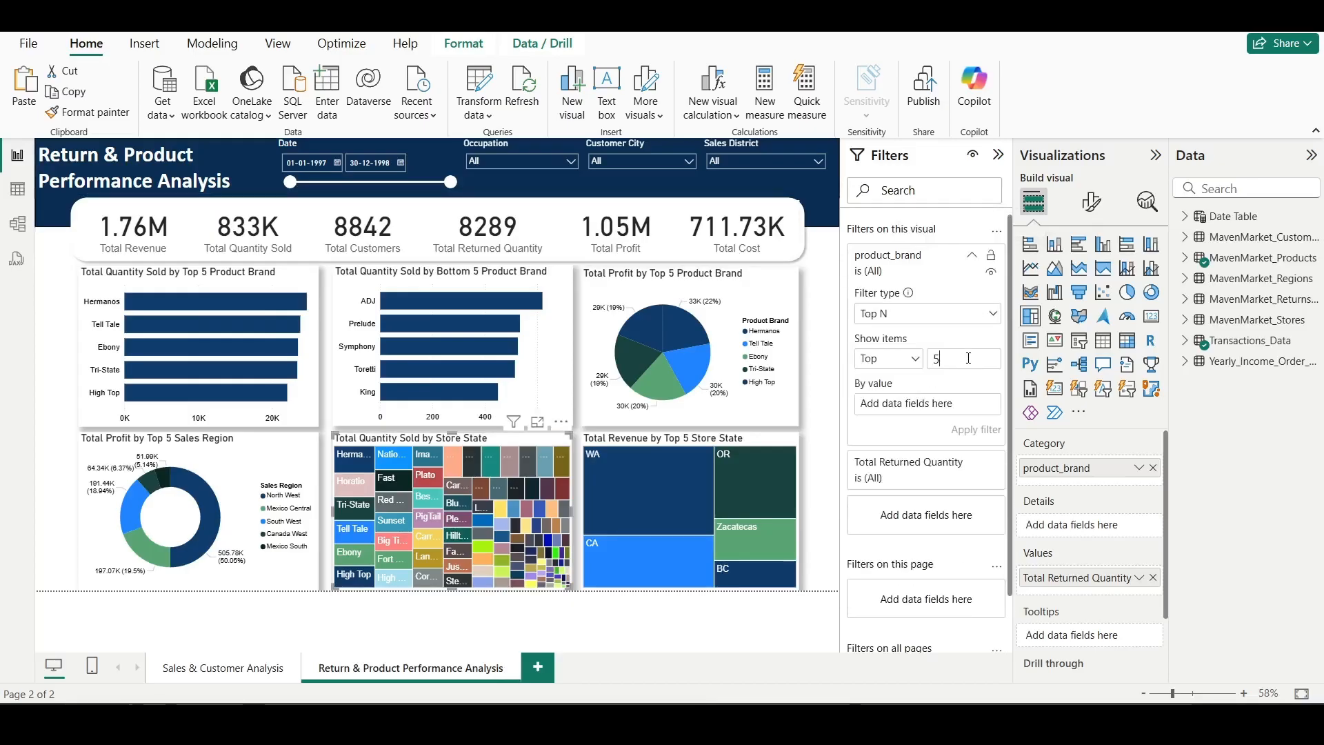
{"action": "left_click", "coordinate": [1185, 340]}
{"action": "left_click_drag", "start_coordinate": [1267, 671], "coordinate": [933, 409]}
{"action": "left_click", "coordinate": [963, 429]}
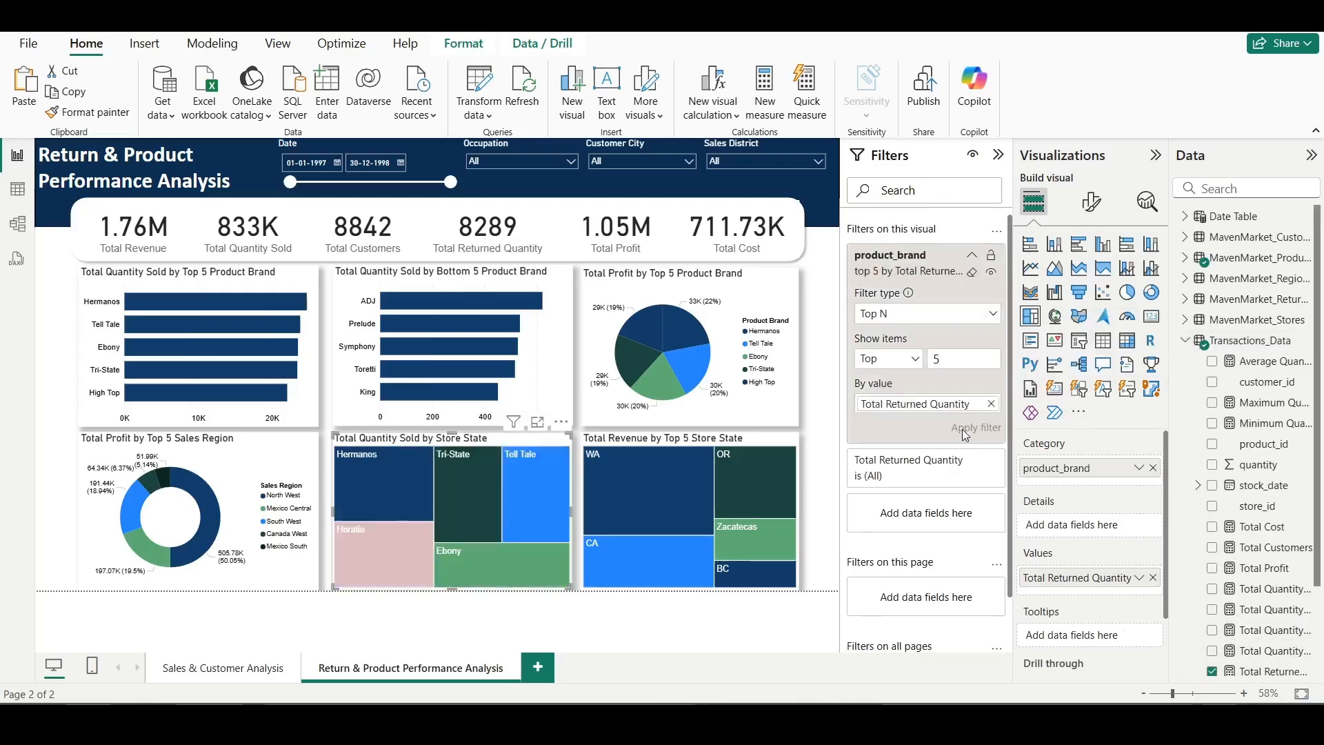
- Change the product brand treemap's title to "Total Returned Quantity by Top 5 Product Brand"
{"action": "left_click", "coordinate": [1092, 207]}
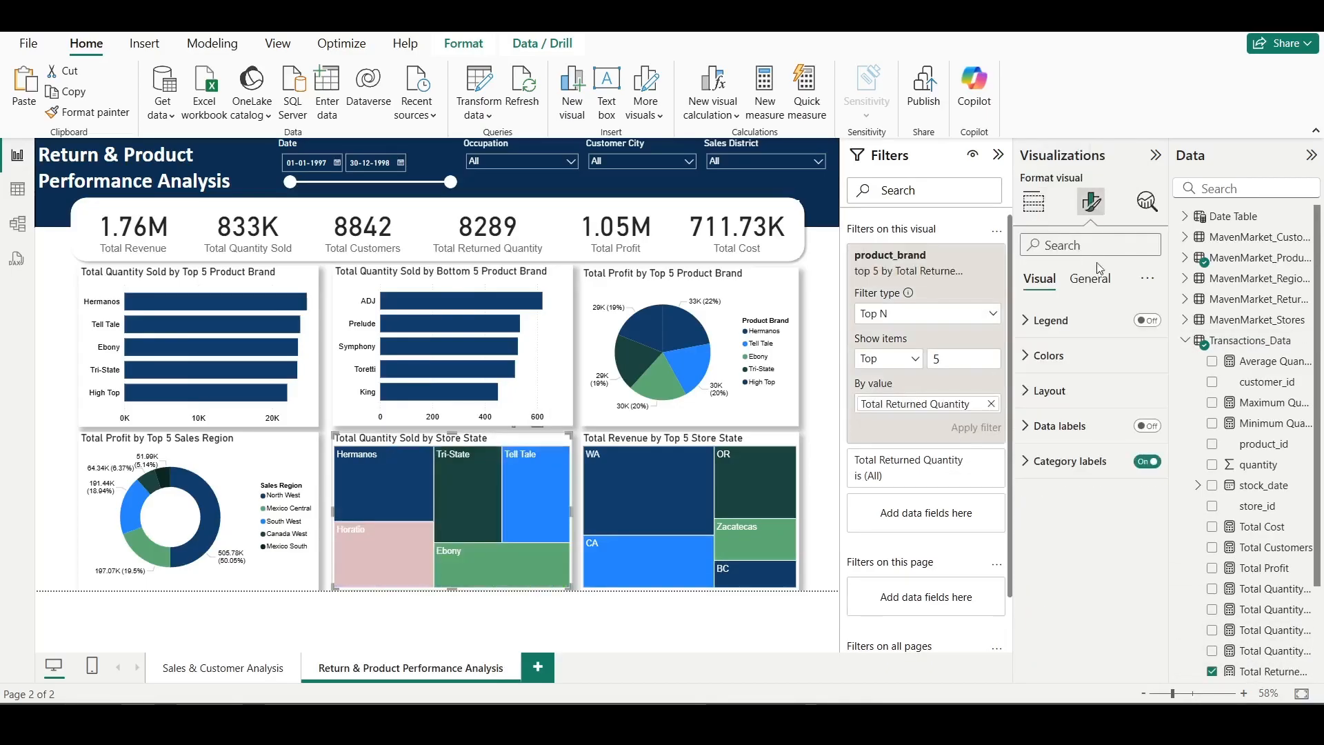
{"action": "left_click", "coordinate": [1088, 280]}
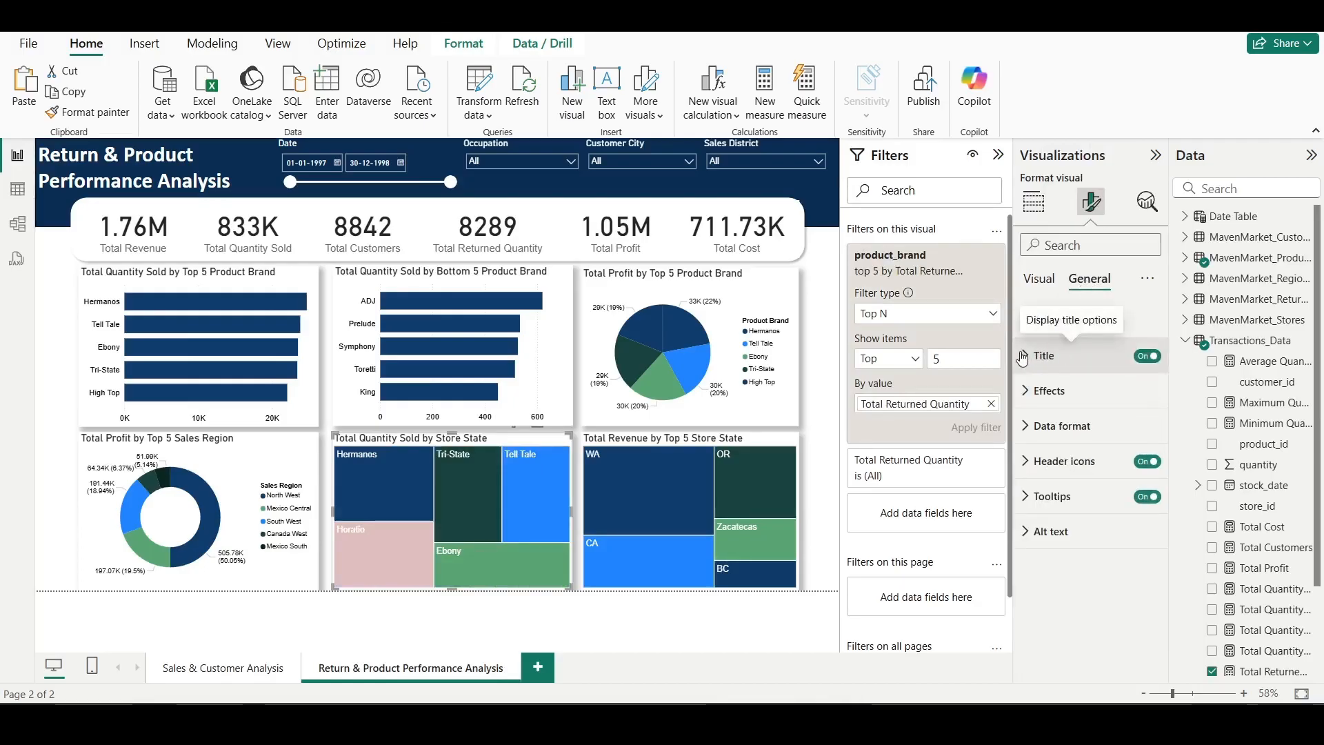
{"action": "left_click", "coordinate": [1043, 355]}
{"action": "double_click", "coordinate": [1081, 442]}
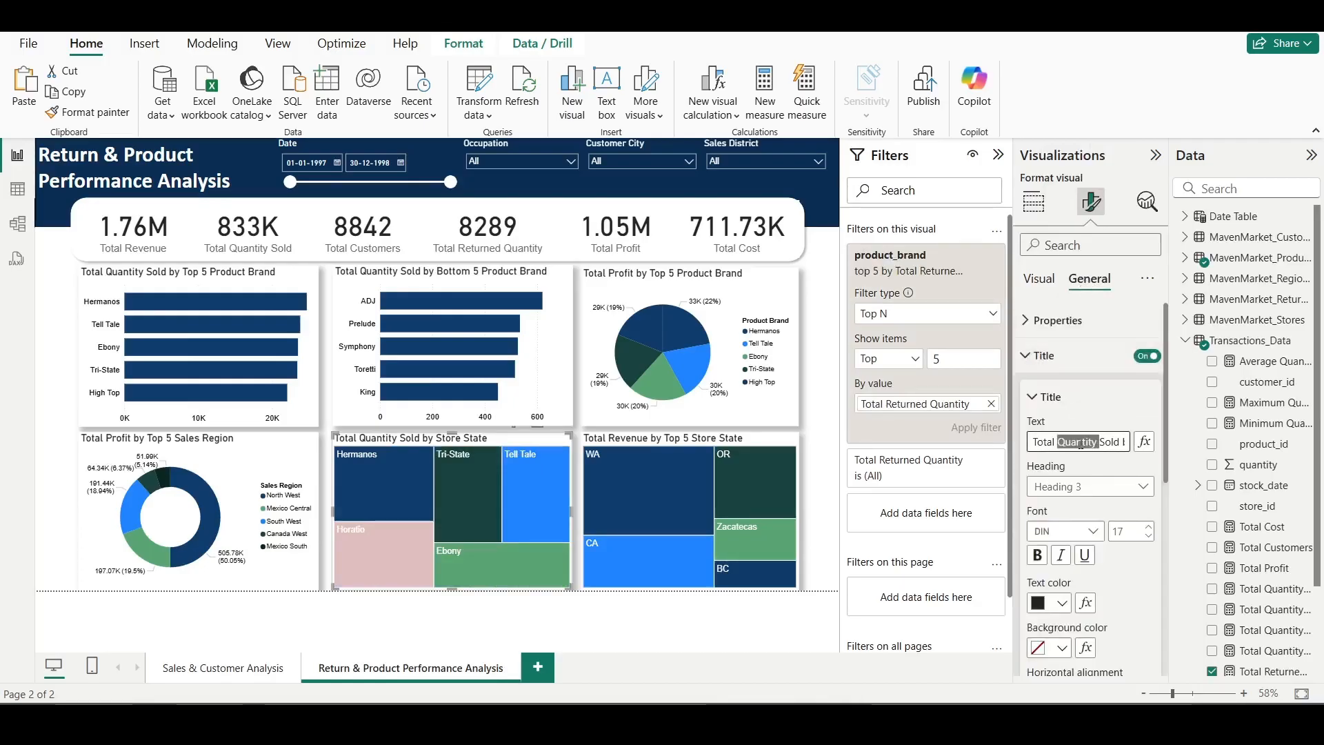
{"action": "type", "text": "Returned"}
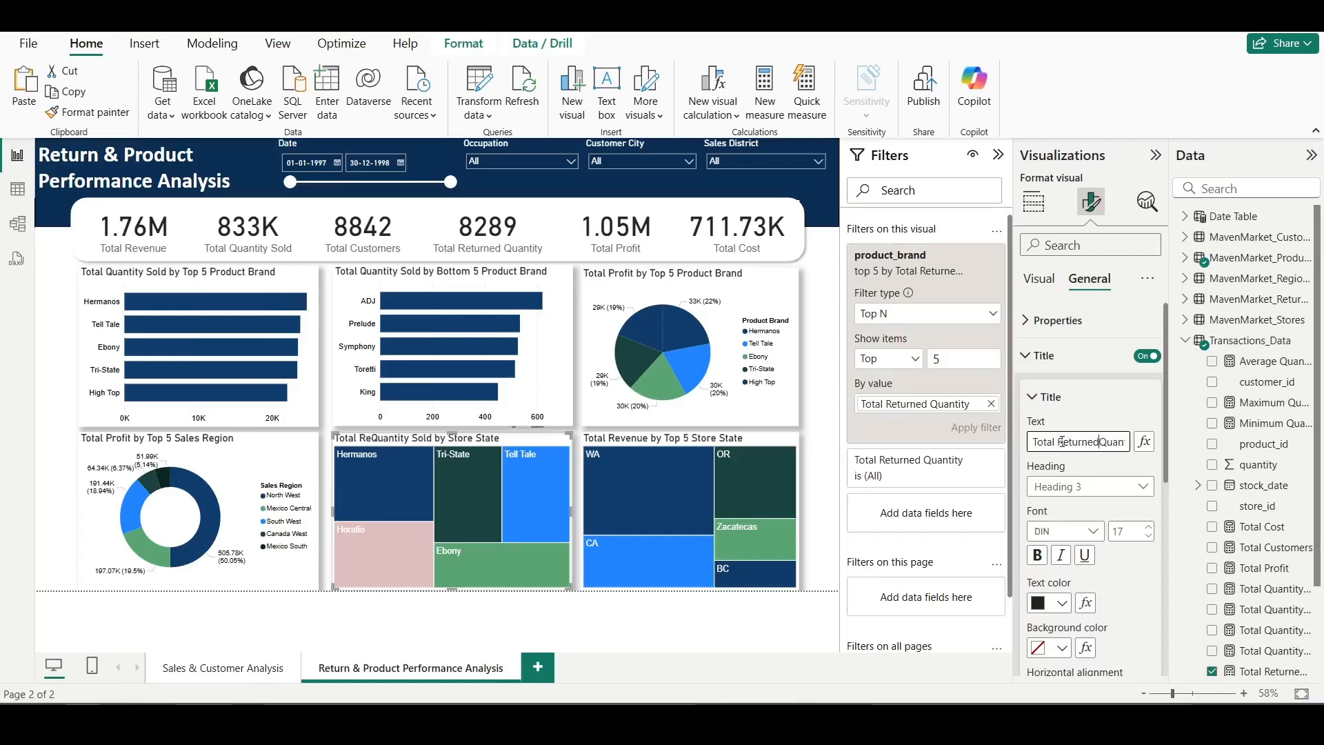
{"action": "key", "text": "Right"}
{"action": "key", "text": "Right"}
{"action": "key", "text": "Right"}
{"action": "key", "text": "Right"}
{"action": "key", "text": "Right"}
{"action": "key", "text": "Right"}
{"action": "key", "text": "Right"}
{"action": "key", "text": "Right"}
{"action": "key", "text": "Right"}
{"action": "key", "text": "Right"}
{"action": "key", "text": "Right"}
{"action": "key", "text": "Right"}
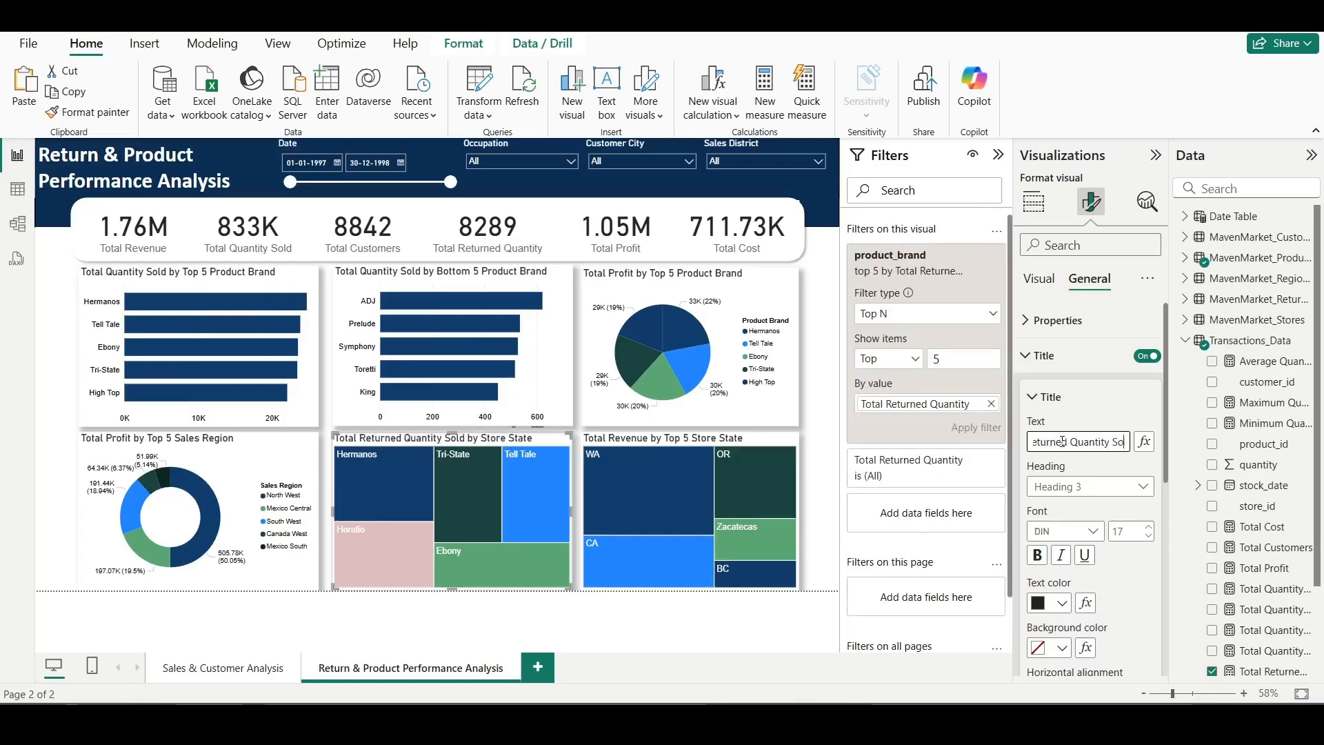
{"action": "key", "text": "BackSpace"}
{"action": "key", "text": "BackSpace"}
{"action": "key", "text": "BackSpace"}
{"action": "key", "text": "BackSpace"}
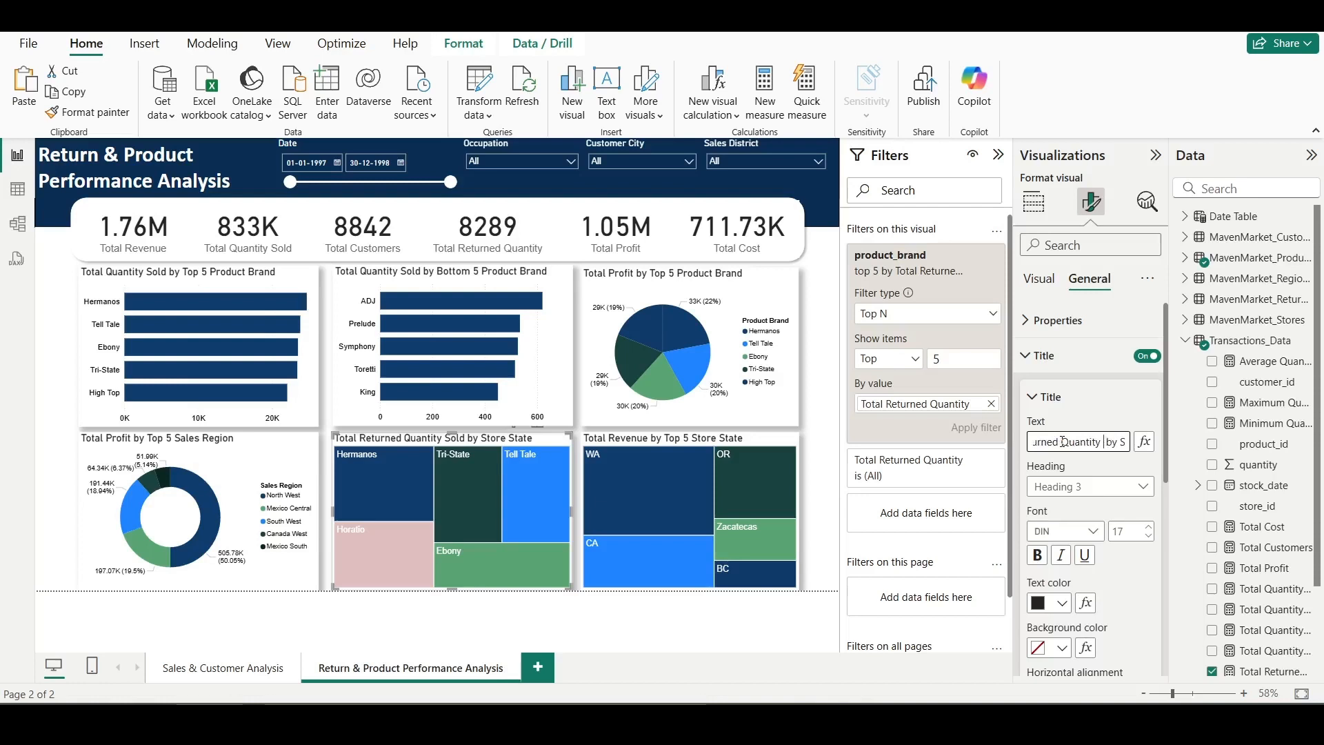
{"action": "key", "text": "BackSpace"}
{"action": "key", "text": "Right"}
{"action": "key", "text": "Right"}
{"action": "key", "text": "Right"}
{"action": "key", "text": "Right"}
{"action": "type", "text": "Top 5 Produ"}
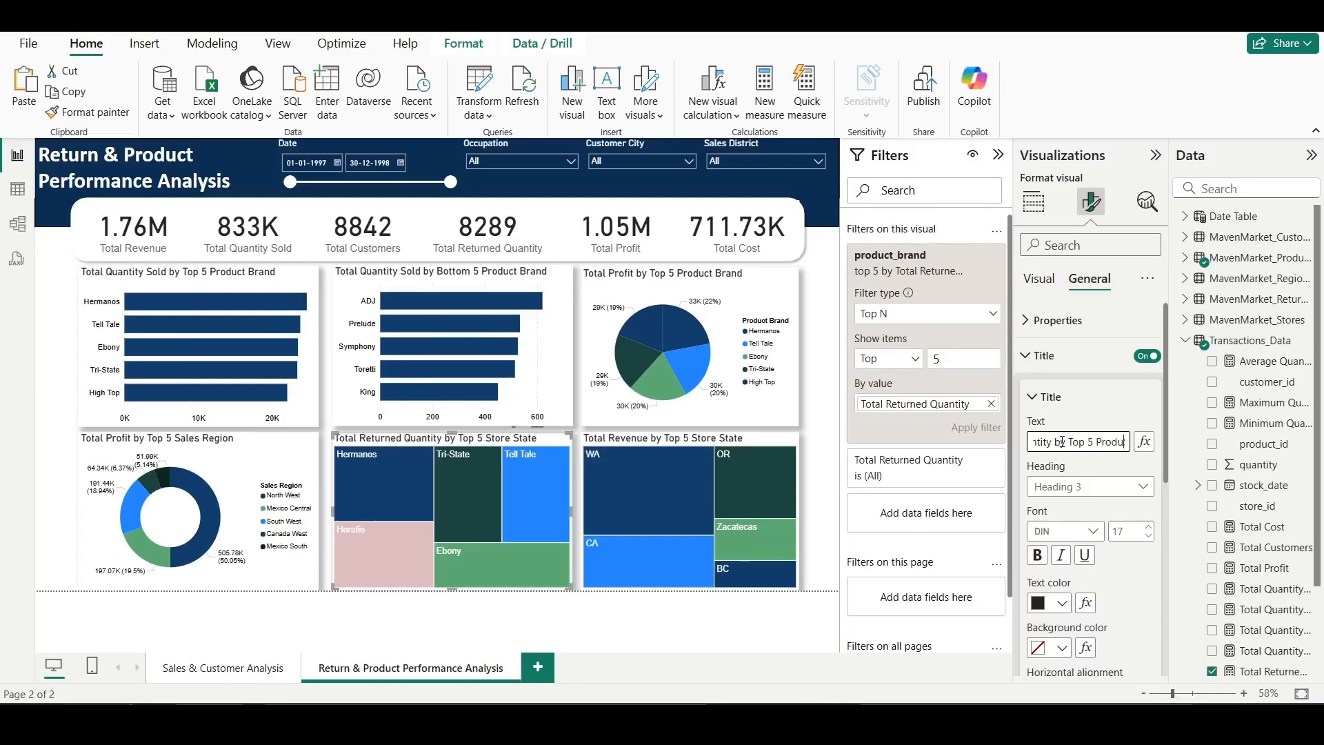
{"action": "type", "text": "ct Brand"}
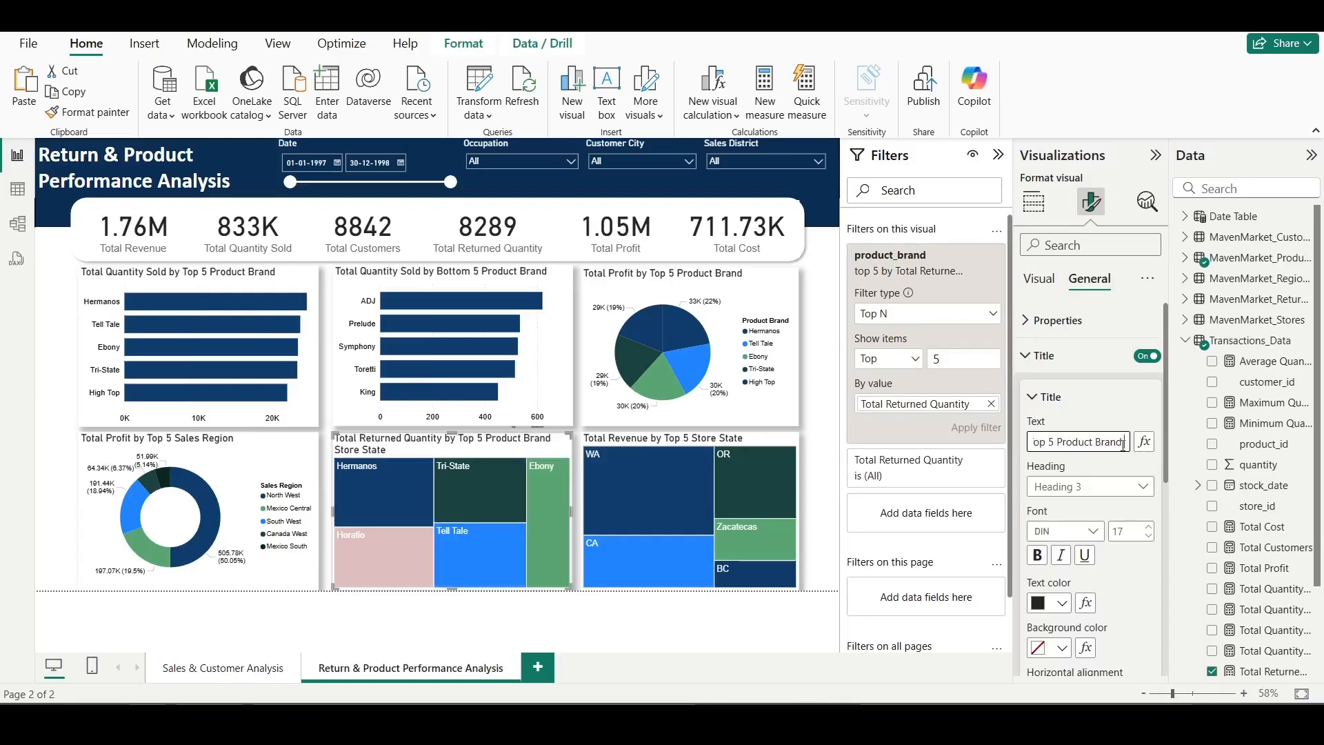
{"action": "key", "text": "Delete"}
{"action": "key", "text": "Delete"}
{"action": "key", "text": "Delete"}
{"action": "key", "text": "Delete"}
{"action": "key", "text": "Delete"}
{"action": "key", "text": "Delete"}
{"action": "key", "text": "Delete"}
{"action": "key", "text": "Delete"}
{"action": "key", "text": "Delete"}
{"action": "key", "text": "Delete"}
{"action": "key", "text": "Delete"}
{"action": "left_click", "coordinate": [1033, 321]}
{"action": "left_click", "coordinate": [1185, 340]}
{"action": "left_click", "coordinate": [1037, 280]}
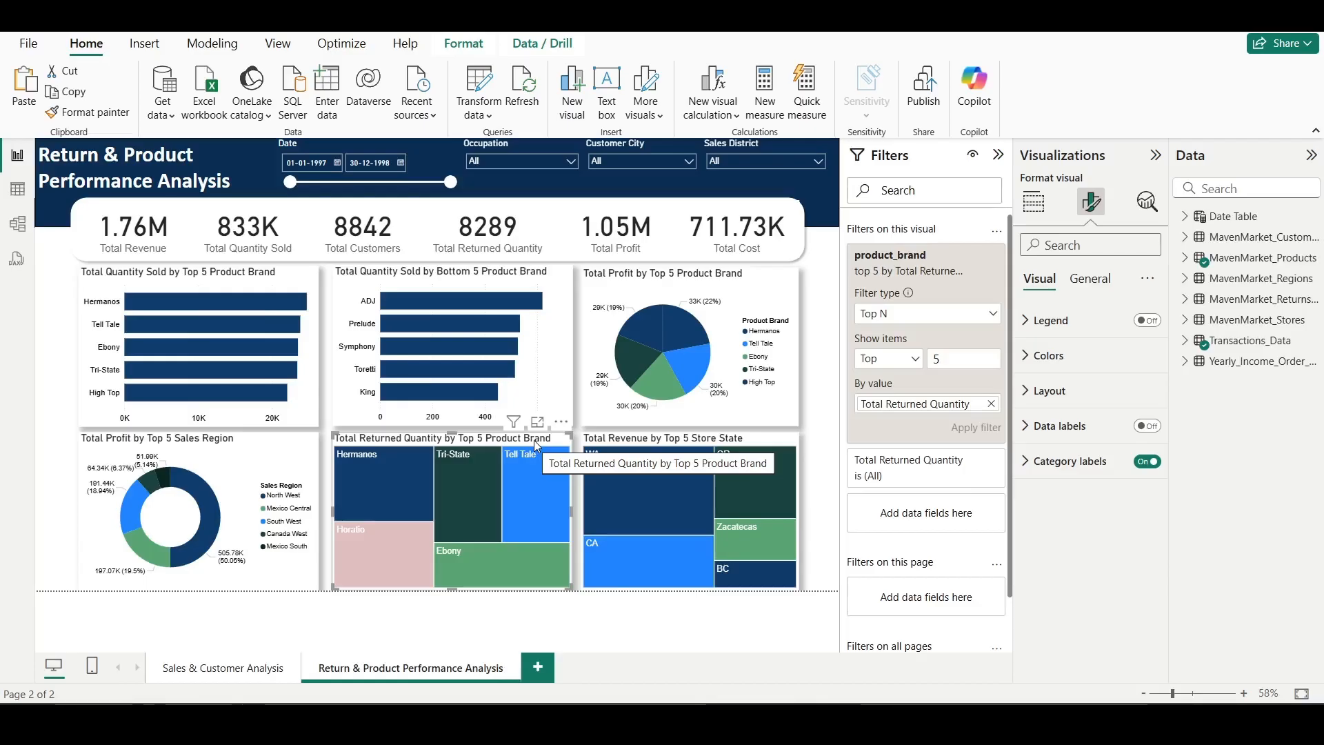
{"action": "left_click", "coordinate": [291, 451]}
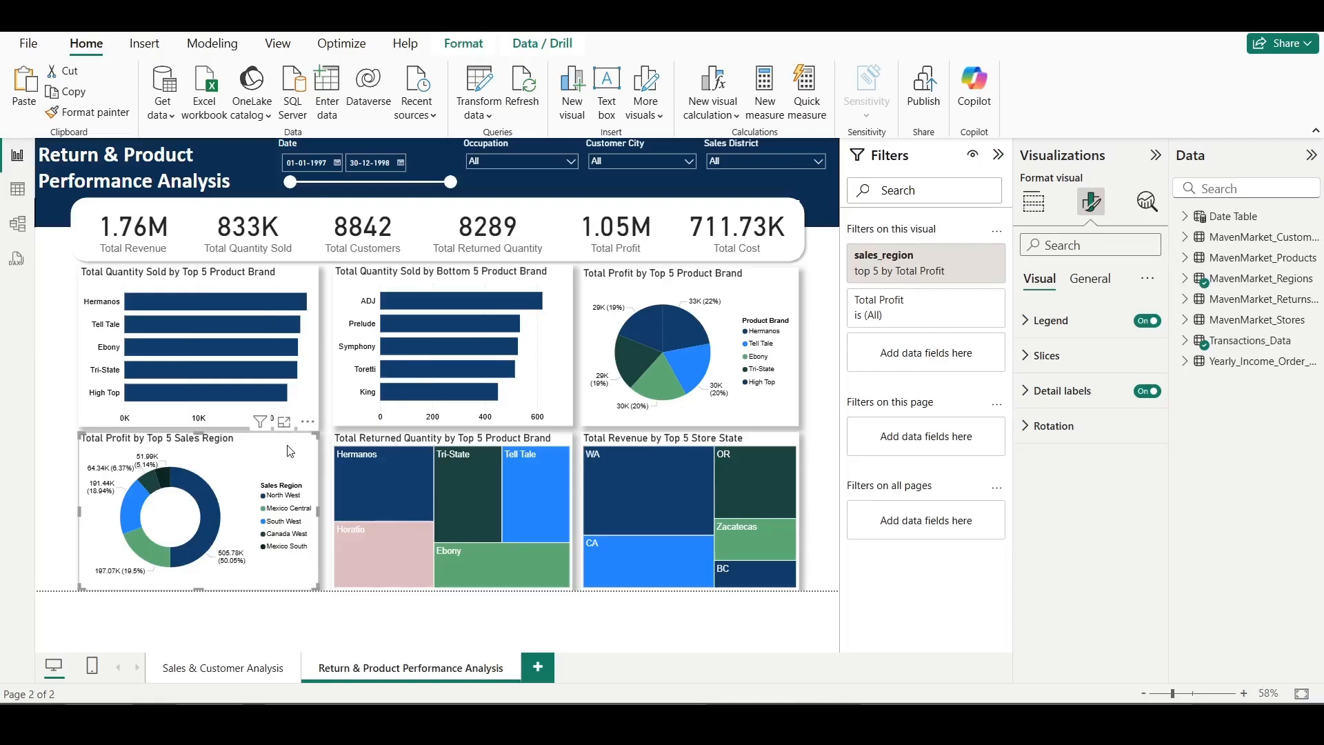
- Convert the Total Revenue by Top 5 Store State treemap into a map
{"action": "left_click", "coordinate": [636, 443]}
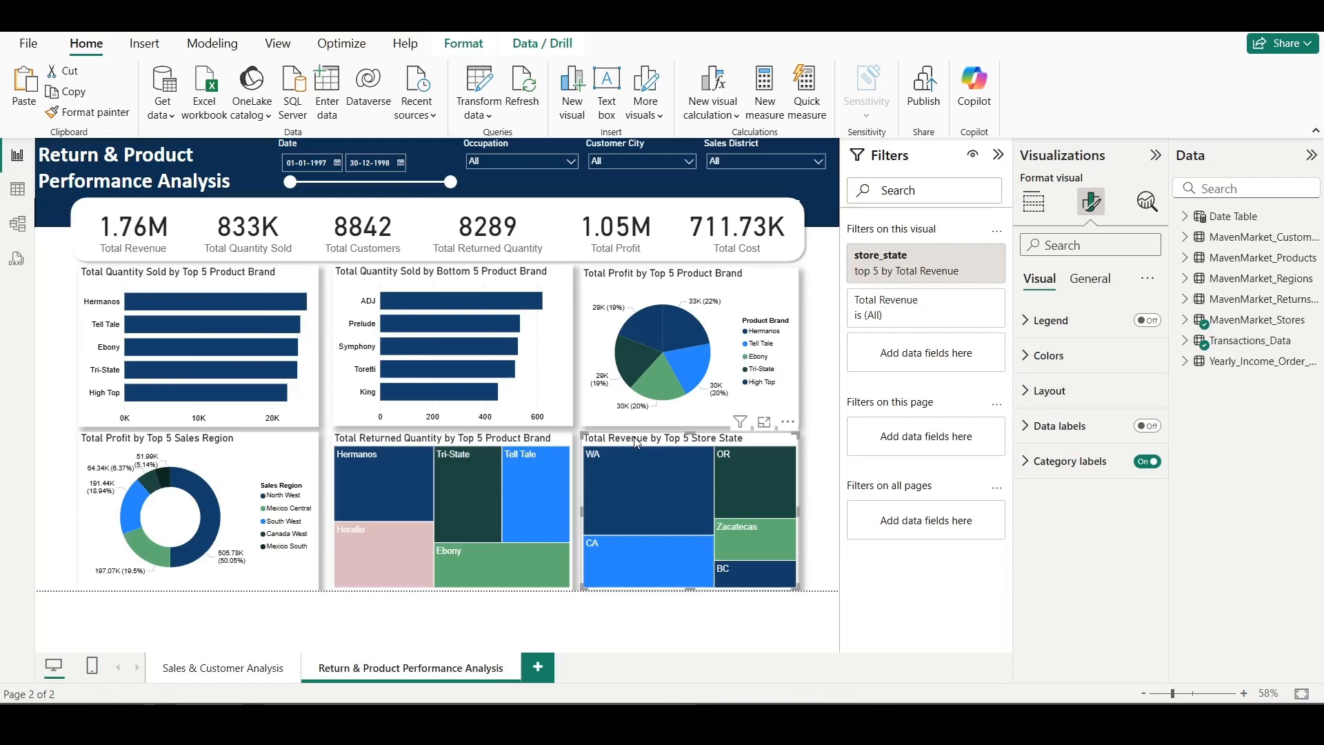
{"action": "left_click", "coordinate": [1036, 209]}
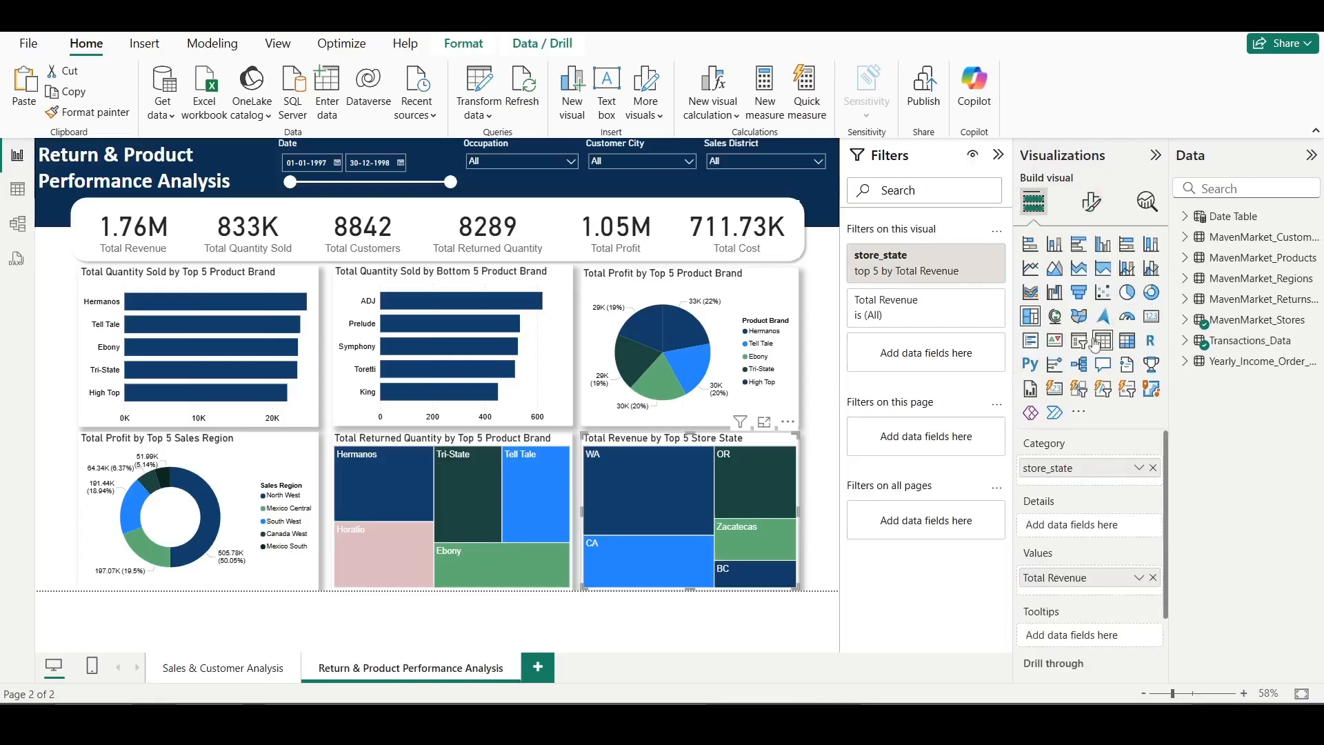
{"action": "left_click", "coordinate": [1056, 317]}
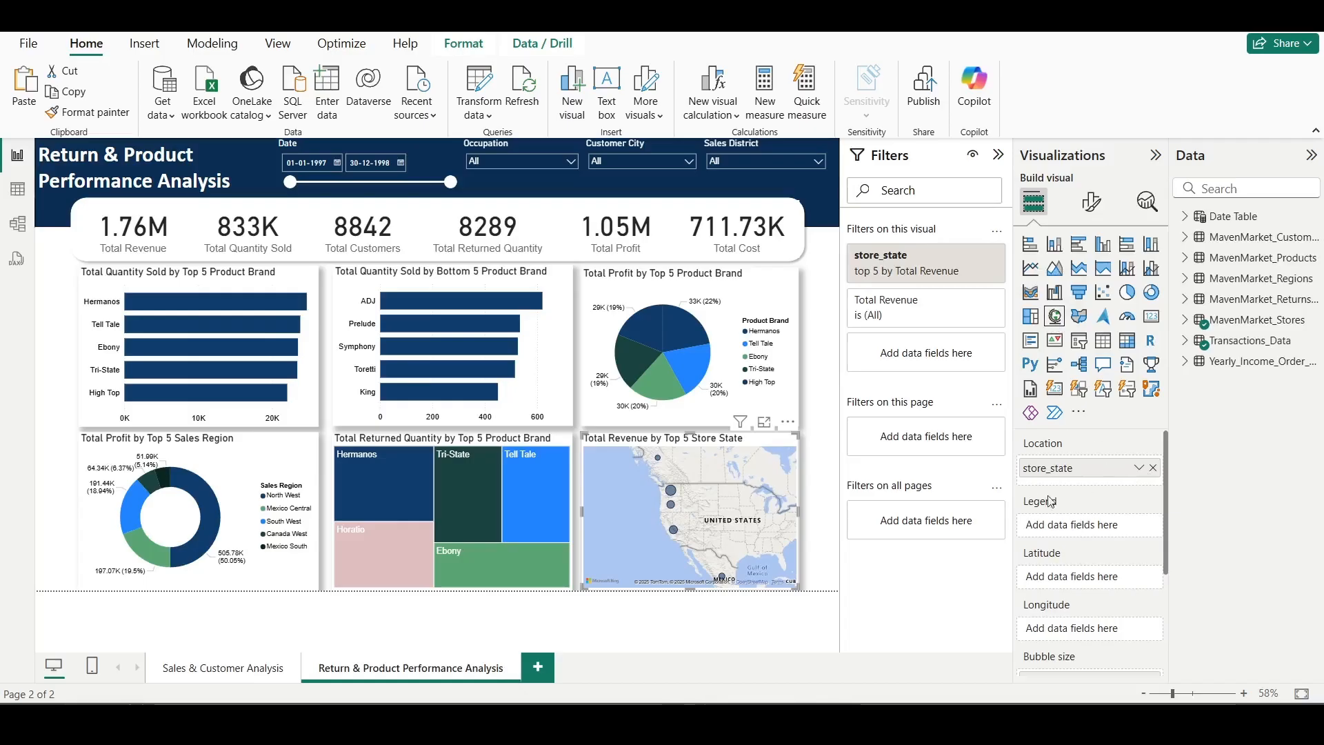
- Replace Total Revenue with the Total Returned Quantity measure as the store state map's bubble size
{"action": "scroll", "coordinate": [1086, 586], "scroll_direction": "down", "scroll_amount": 1}
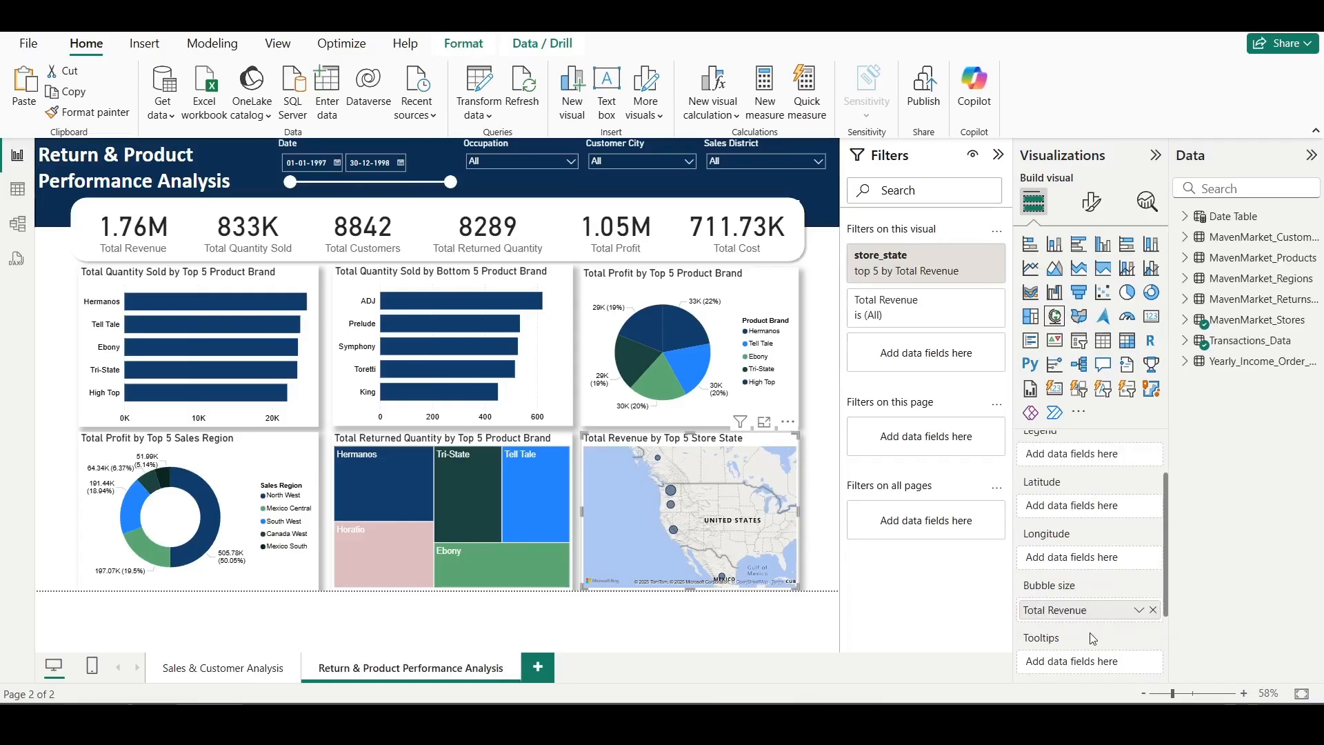
{"action": "left_click", "coordinate": [1153, 610]}
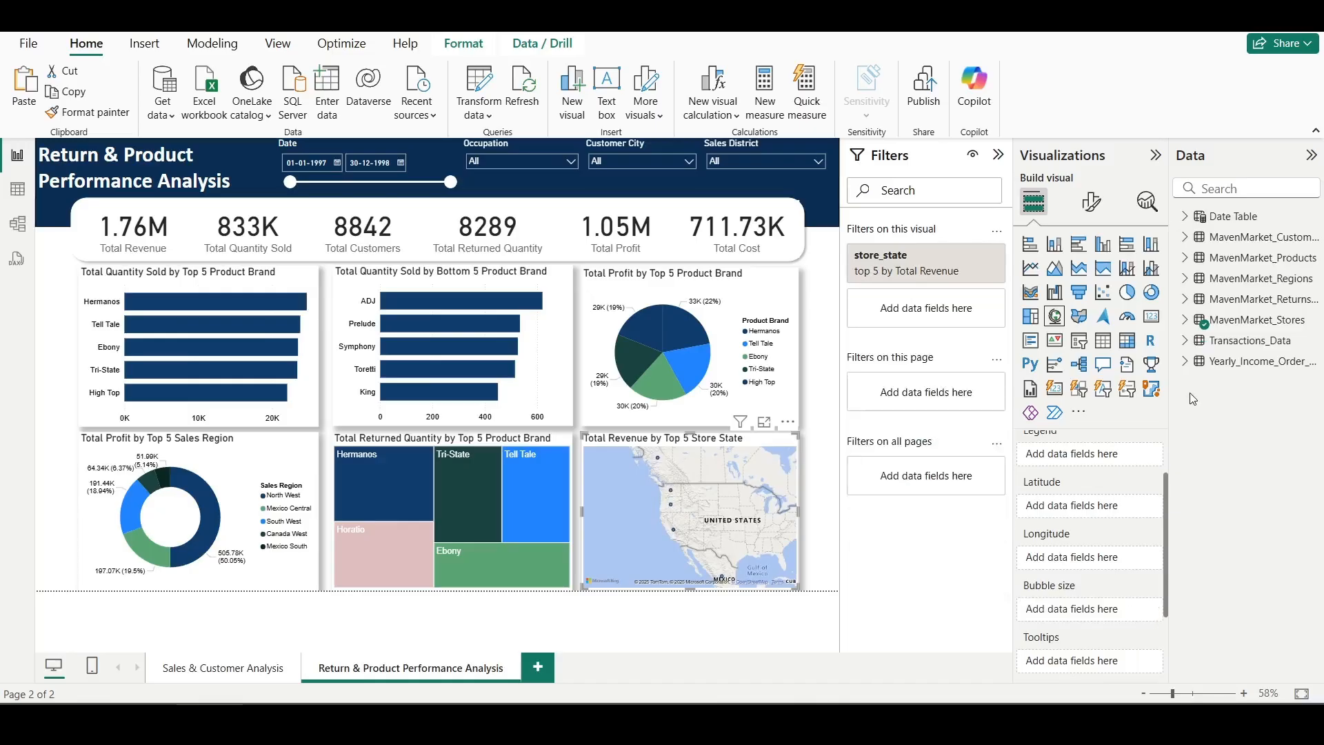
{"action": "left_click", "coordinate": [1188, 343]}
{"action": "scroll", "coordinate": [1267, 621], "scroll_direction": "down", "scroll_amount": 1}
{"action": "left_click_drag", "start_coordinate": [1267, 617], "coordinate": [1106, 609]}
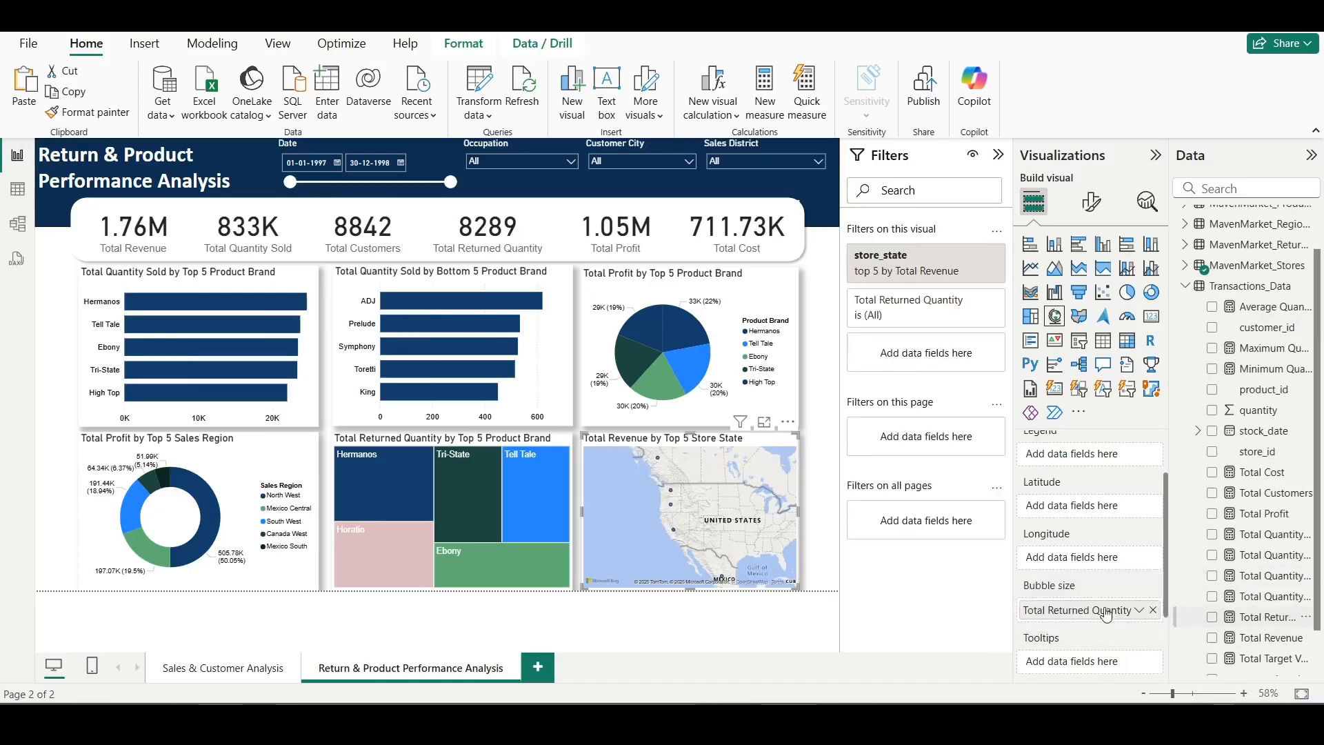
{"action": "left_click", "coordinate": [1185, 285]}
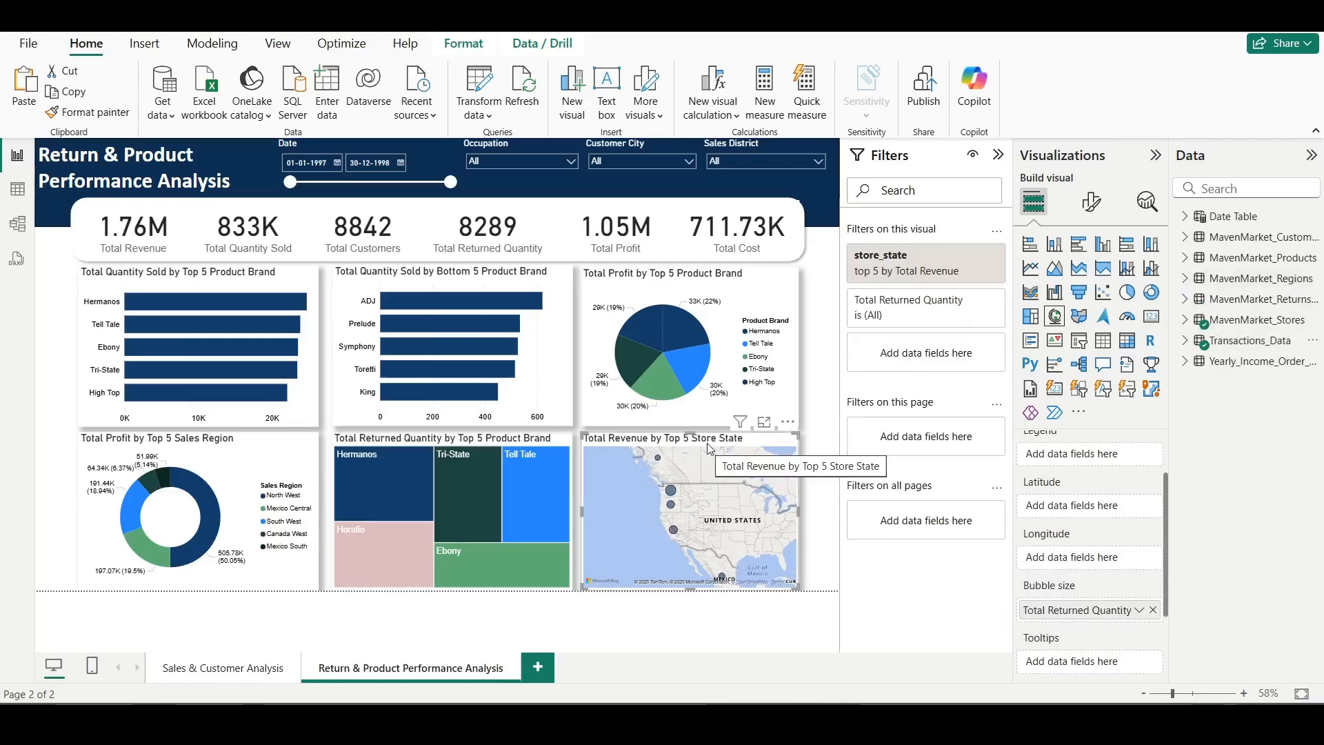
- Change the store state map's title to "Total Returned Quantity Store State"
{"action": "left_click", "coordinate": [1092, 201]}
{"action": "left_click", "coordinate": [1044, 356]}
{"action": "left_click", "coordinate": [1069, 441]}
{"action": "key", "text": "Delete"}
{"action": "key", "text": "Delete"}
{"action": "key", "text": "Delete"}
{"action": "key", "text": "Delete"}
{"action": "key", "text": "Delete"}
{"action": "key", "text": "Delete"}
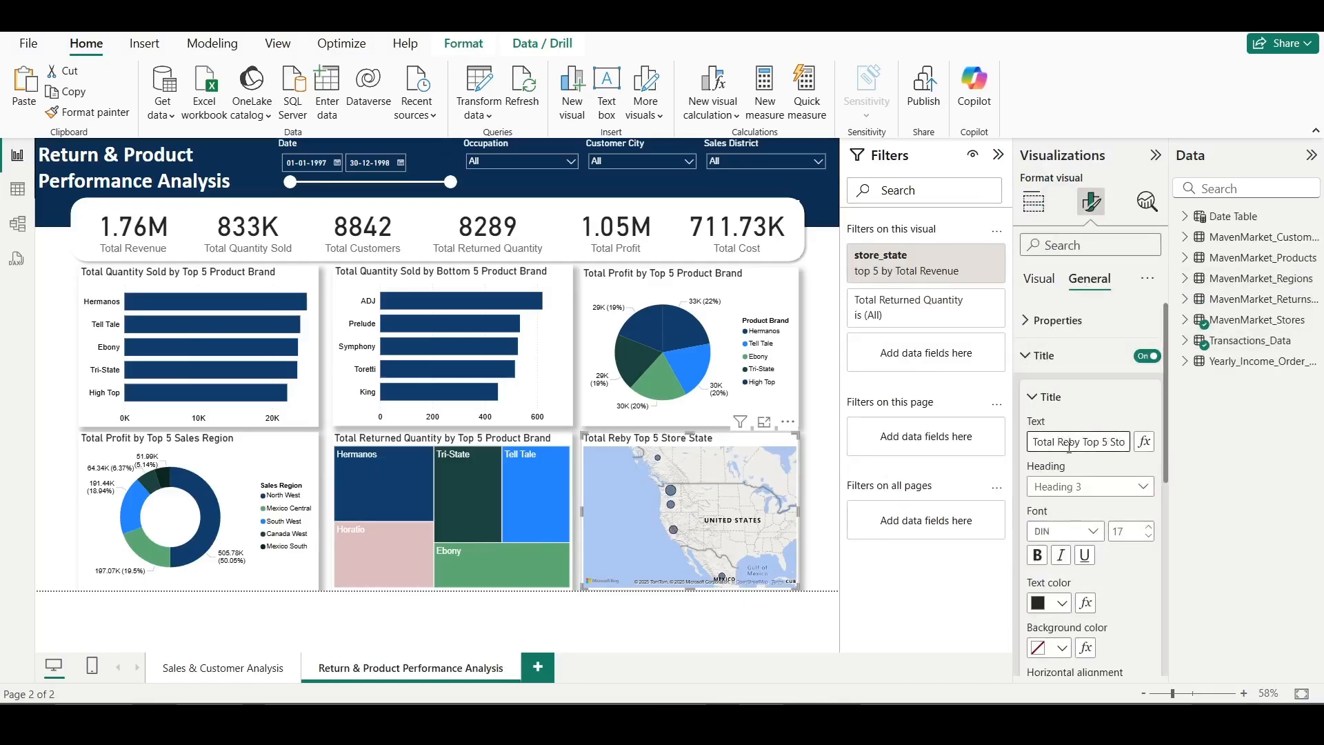
{"action": "type", "text": "turned Quantity"}
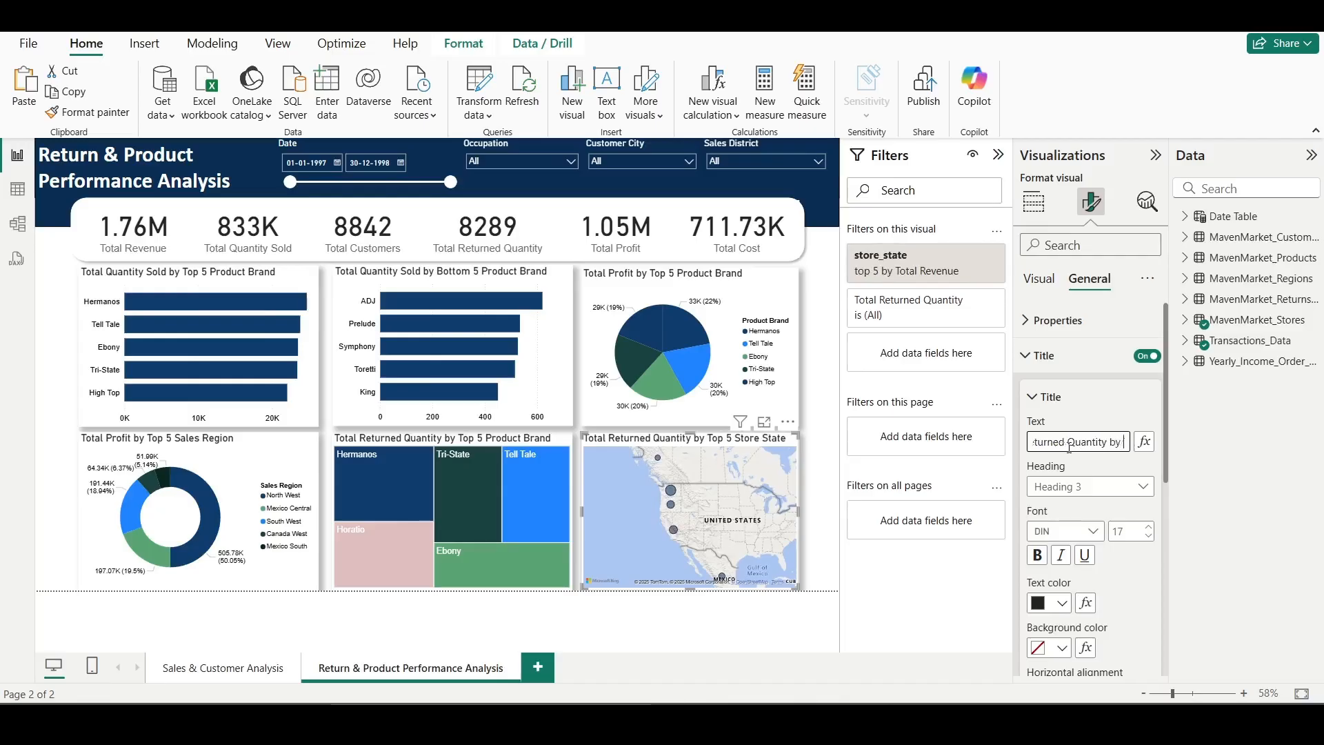
{"action": "key", "text": "Delete"}
{"action": "key", "text": "Delete"}
{"action": "key", "text": "Delete"}
{"action": "key", "text": "Delete"}
{"action": "key", "text": "Delete"}
{"action": "key", "text": "Delete"}
{"action": "key", "text": "BackSpace"}
{"action": "key", "text": "BackSpace"}
{"action": "key", "text": "BackSpace"}
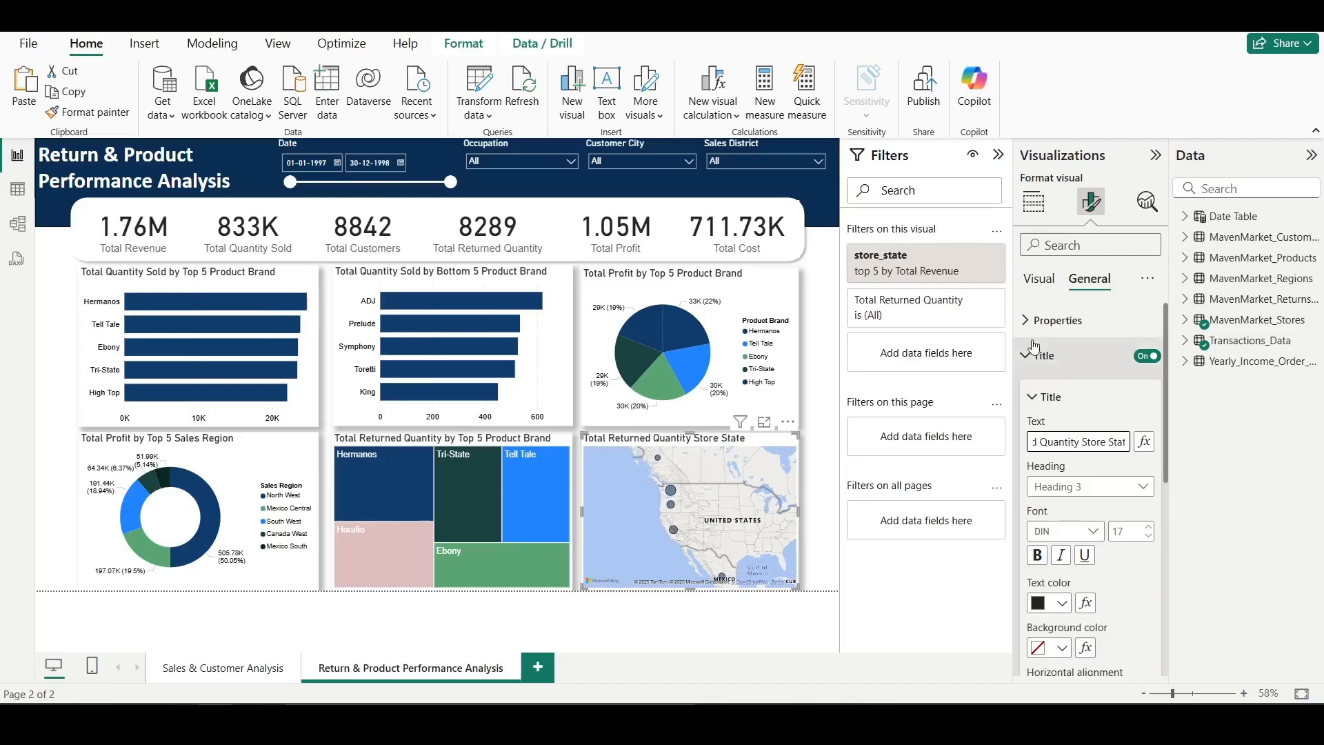
{"action": "left_click", "coordinate": [1034, 350]}
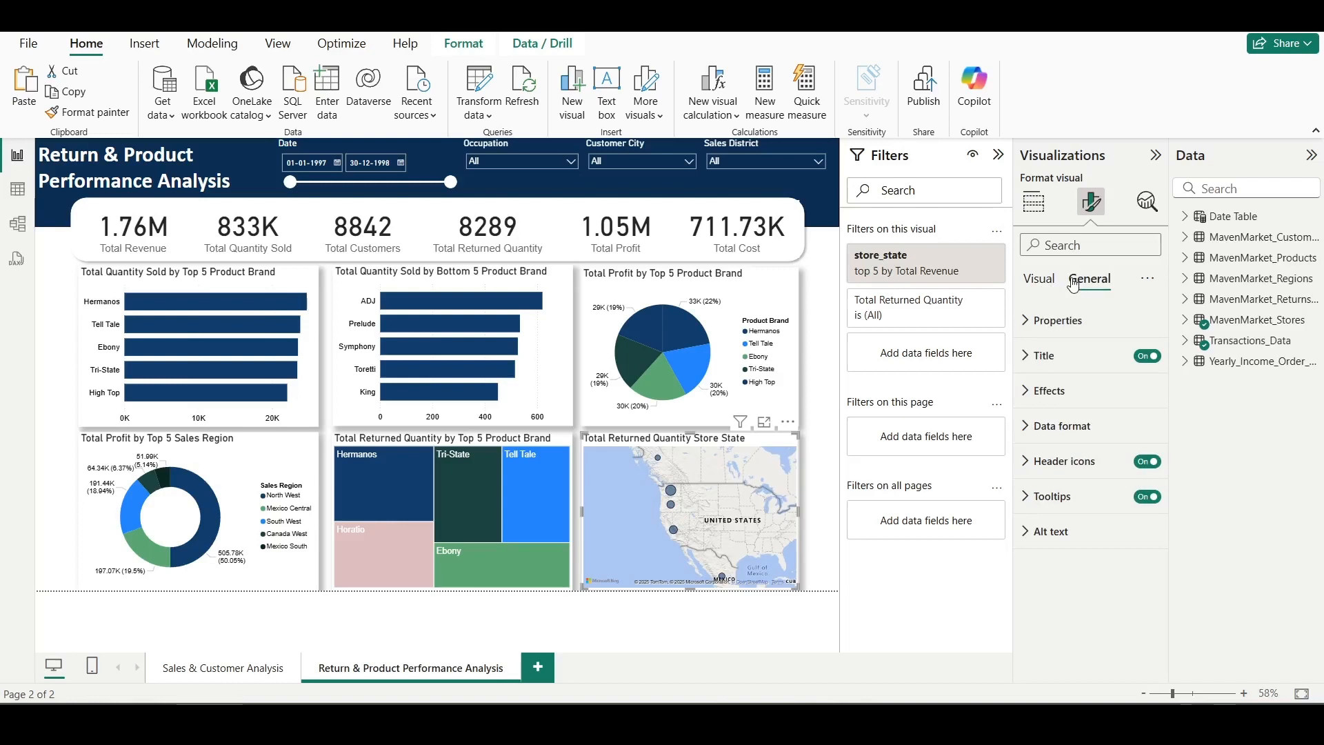
- Set the store state map's default bubble color to black and the bubble size to 7
{"action": "left_click", "coordinate": [1039, 285]}
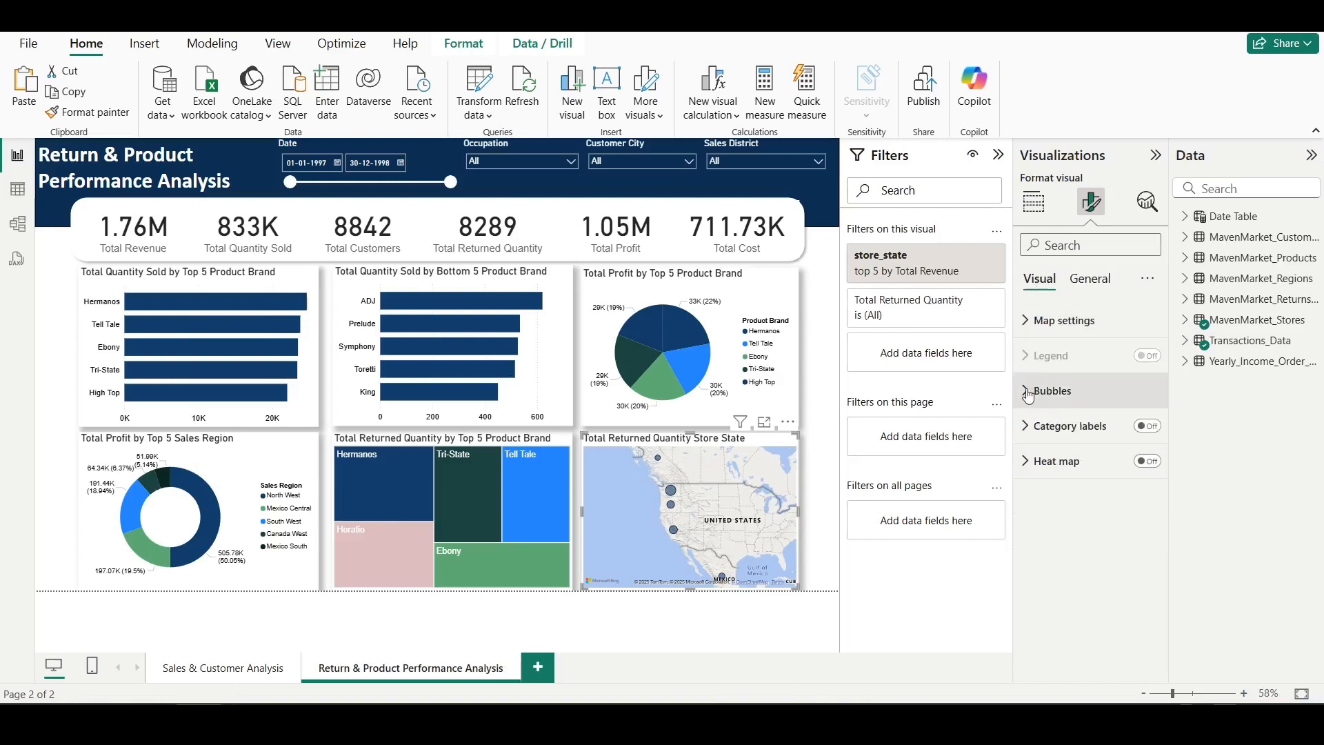
{"action": "left_click", "coordinate": [1043, 387]}
{"action": "left_click", "coordinate": [1033, 556]}
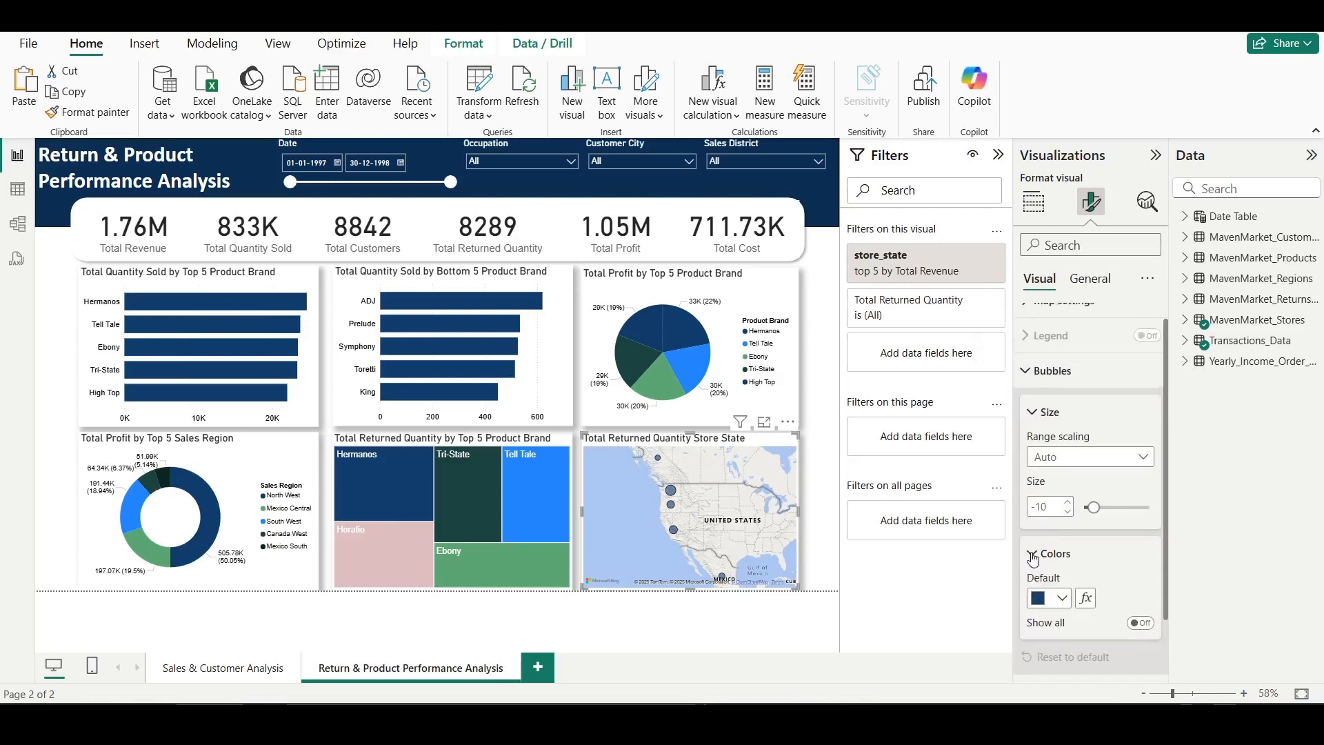
{"action": "left_click", "coordinate": [1062, 599]}
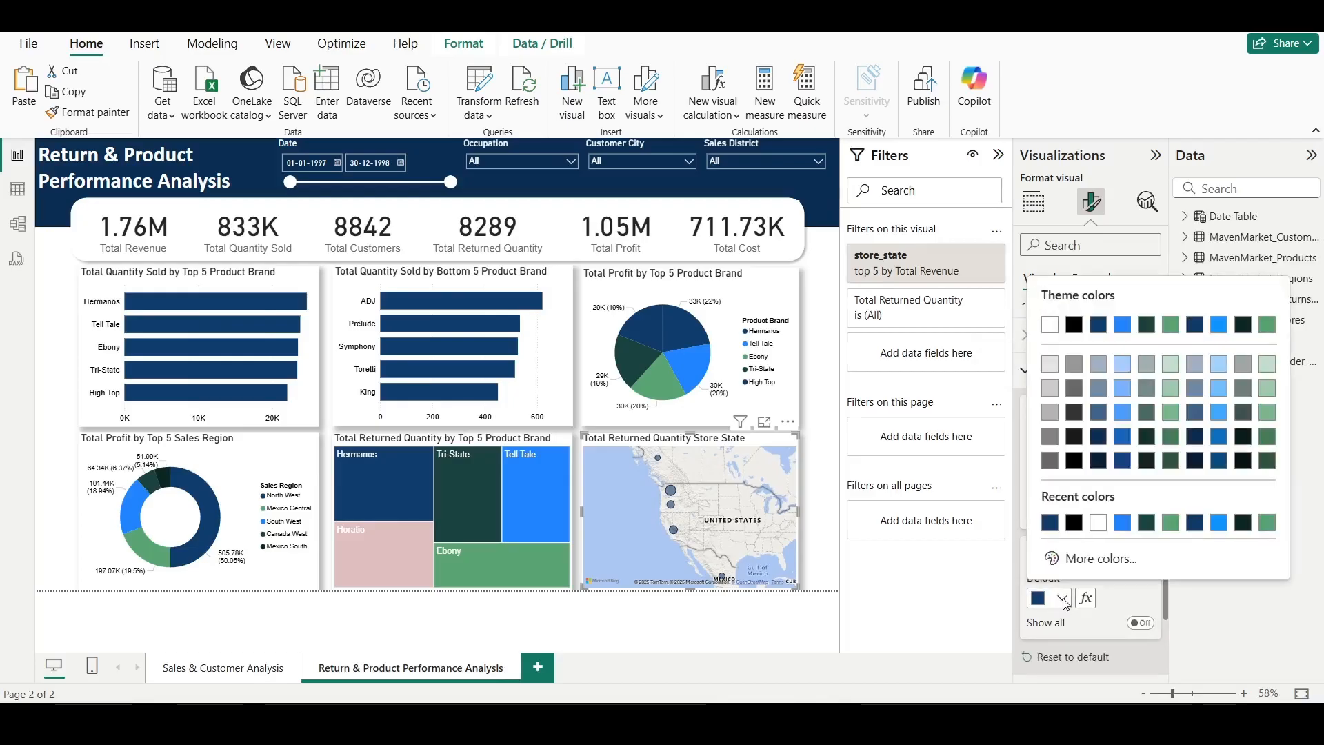
{"action": "left_click", "coordinate": [1070, 526]}
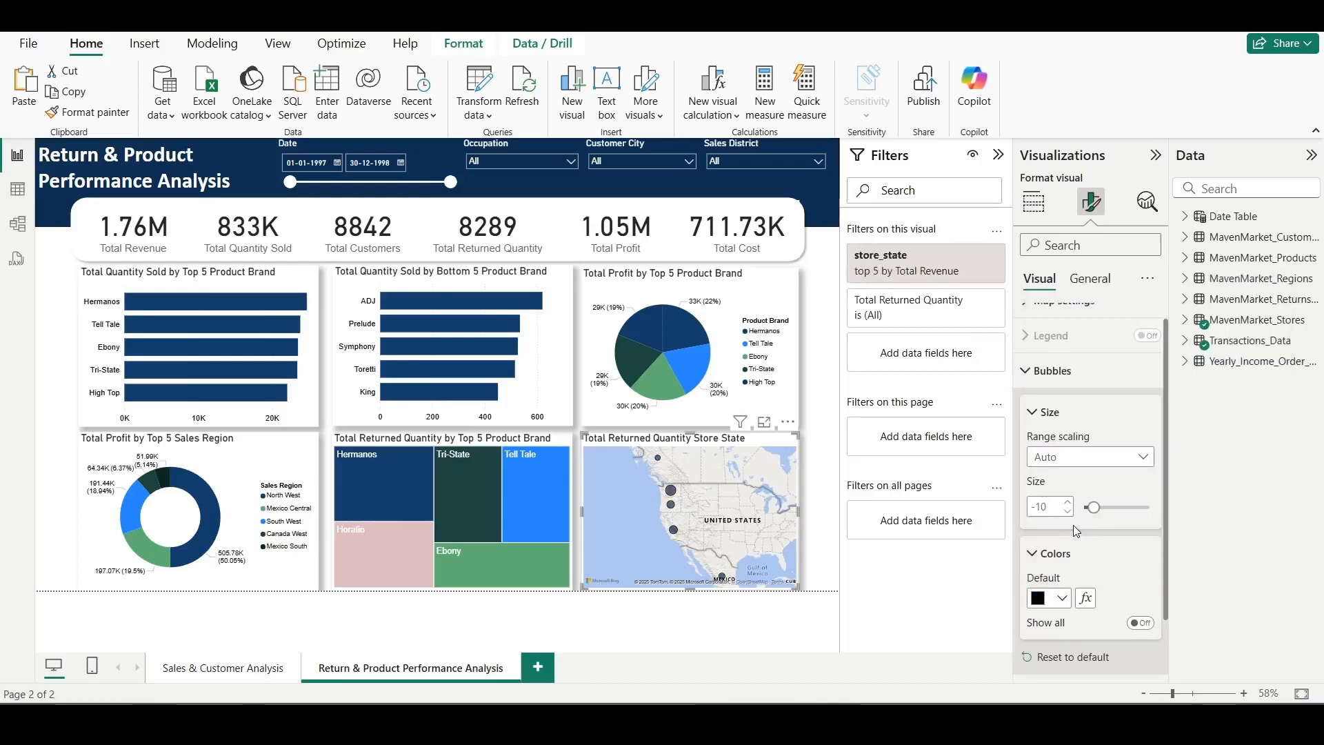
{"action": "scroll", "coordinate": [1073, 524], "scroll_direction": "down", "scroll_amount": 1}
{"action": "left_click_drag", "start_coordinate": [1092, 448], "coordinate": [1102, 449]}
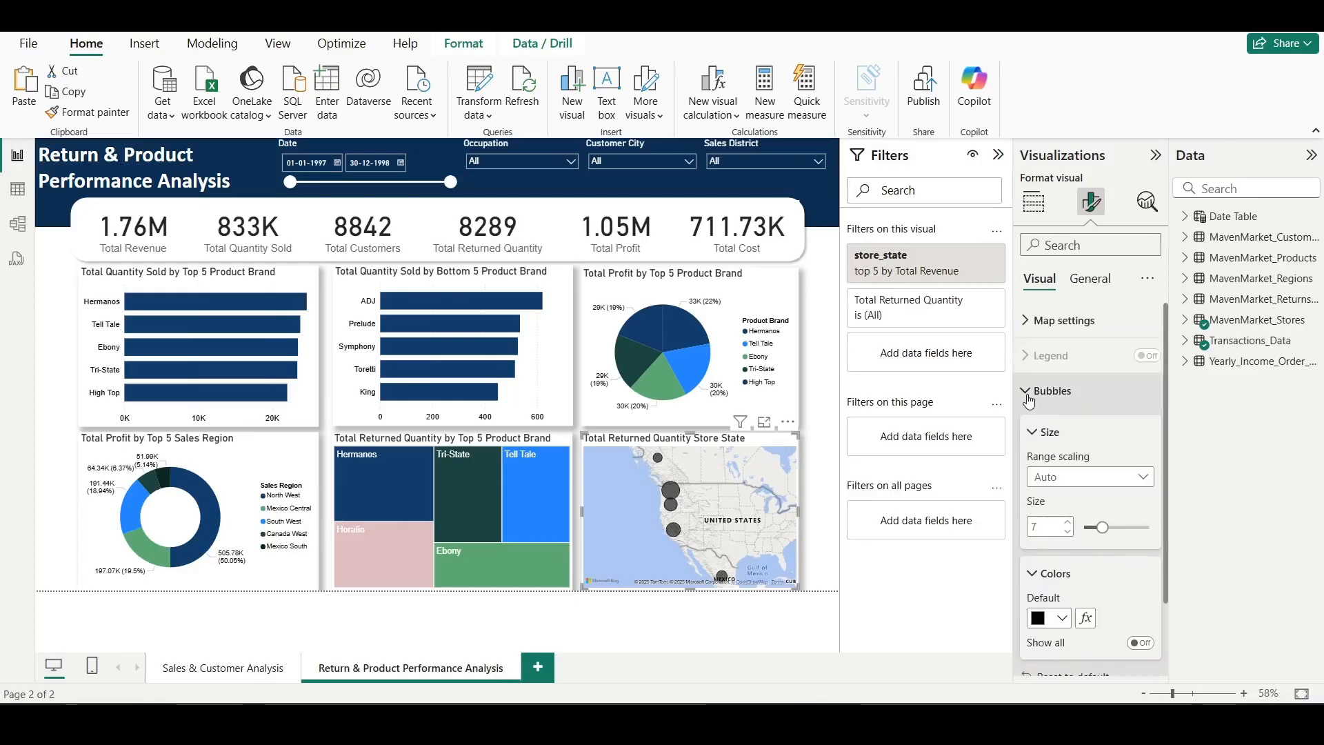
{"action": "left_click", "coordinate": [824, 490]}
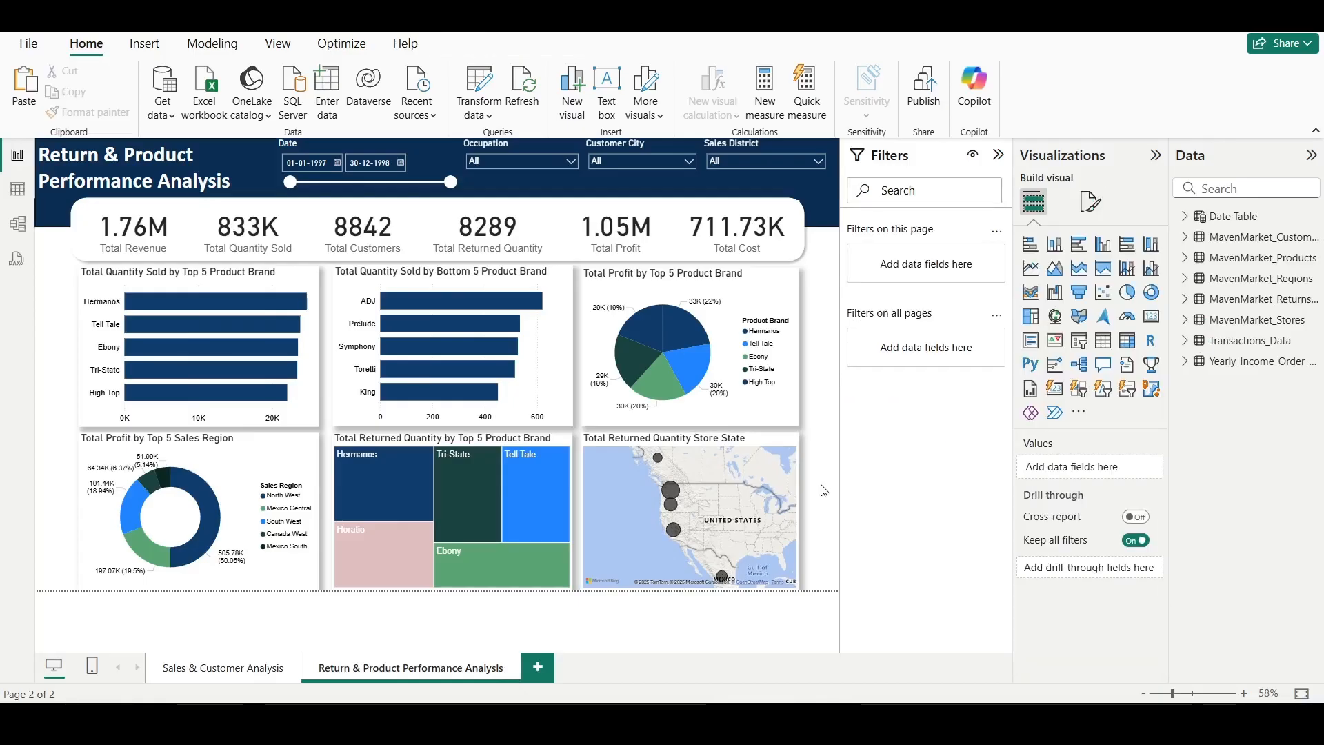